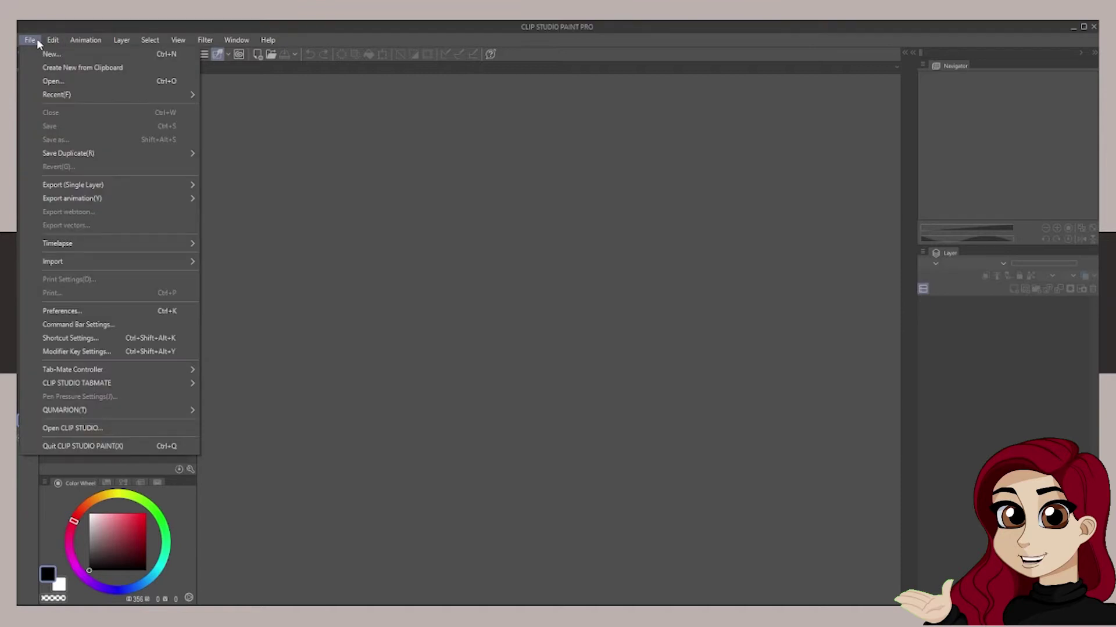
# - Create a new illustration canvas named "Animated cry" with width 360 px and height 360 px
pyautogui.click(52, 54)
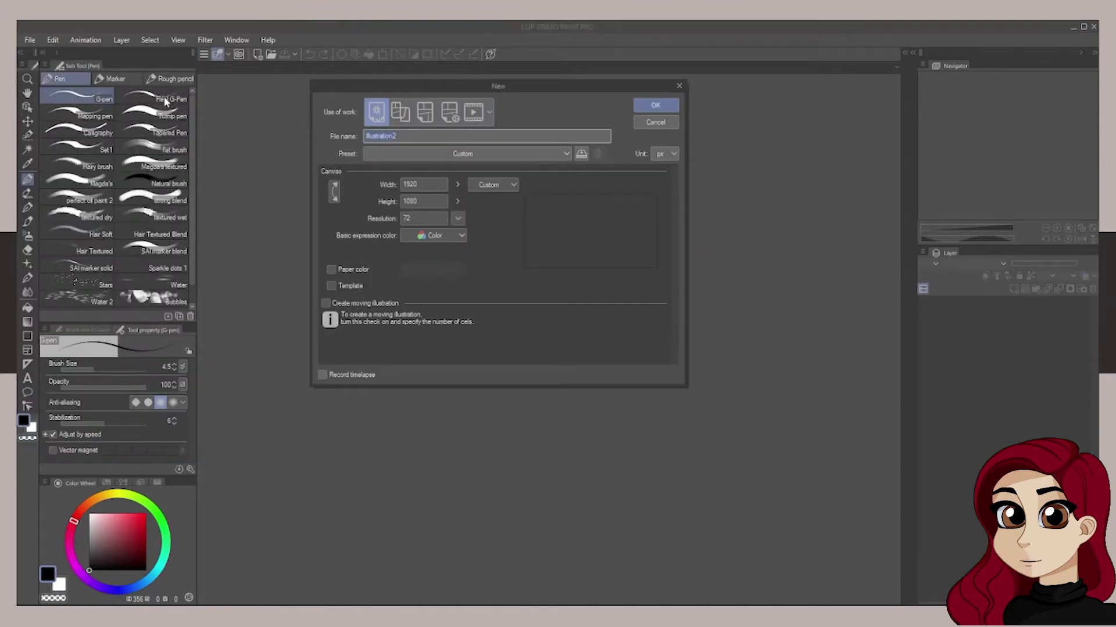
pyautogui.write('Animated cry')
pyautogui.doubleClick(423, 184)
pyautogui.write('360')
pyautogui.press('Tab')
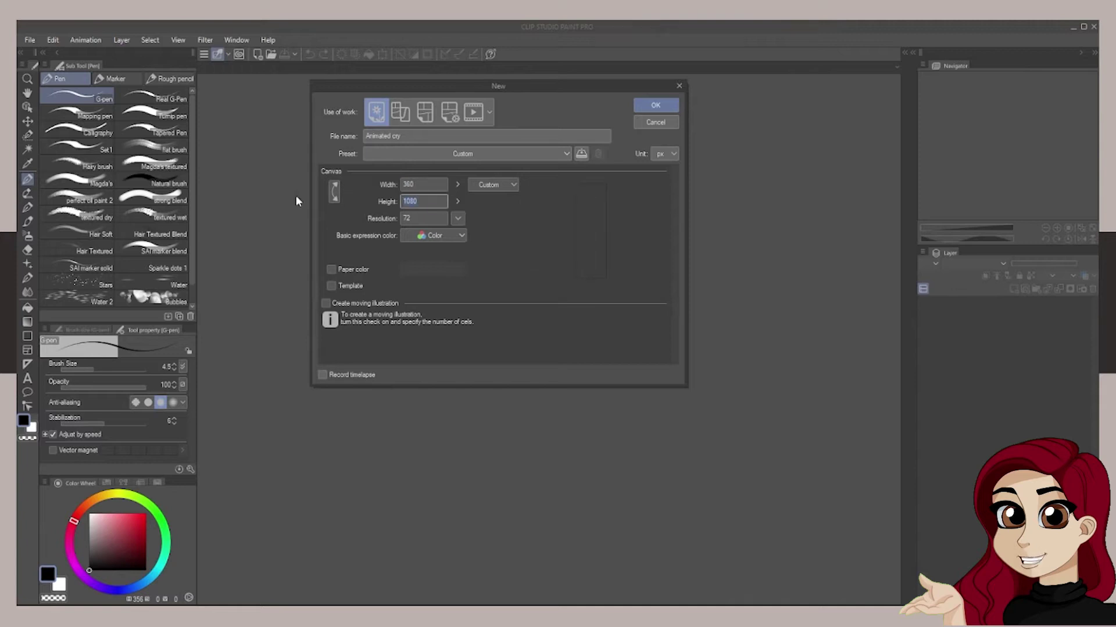
pyautogui.write('360')
pyautogui.press('Return')
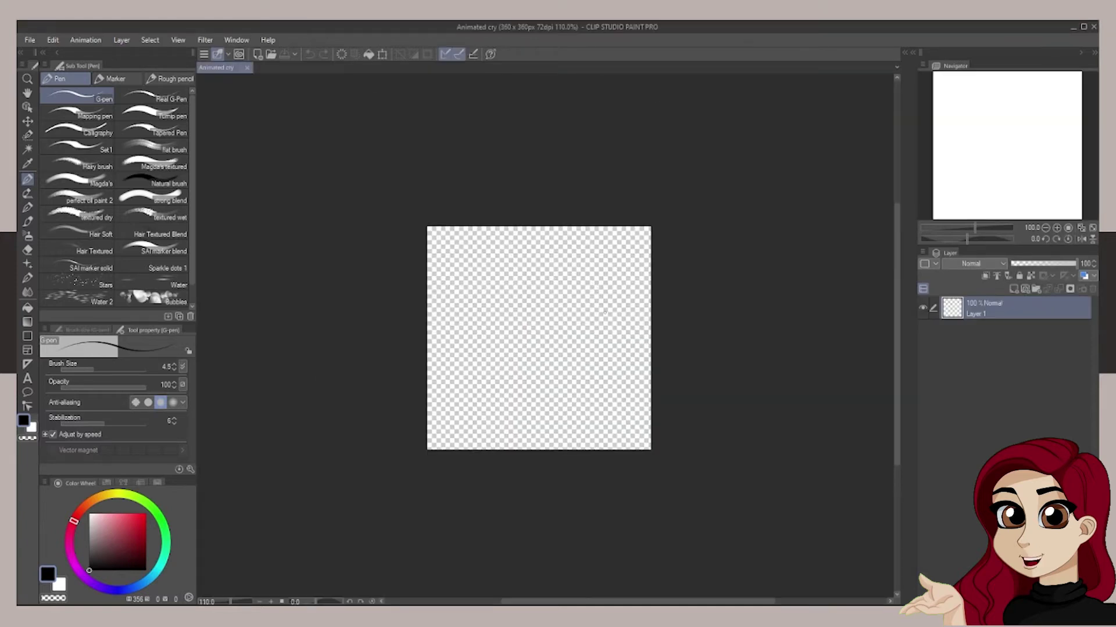
# - Import the Cryb360 image onto the canvas and rasterize its layer
pyautogui.scroll(4, 605, 313)
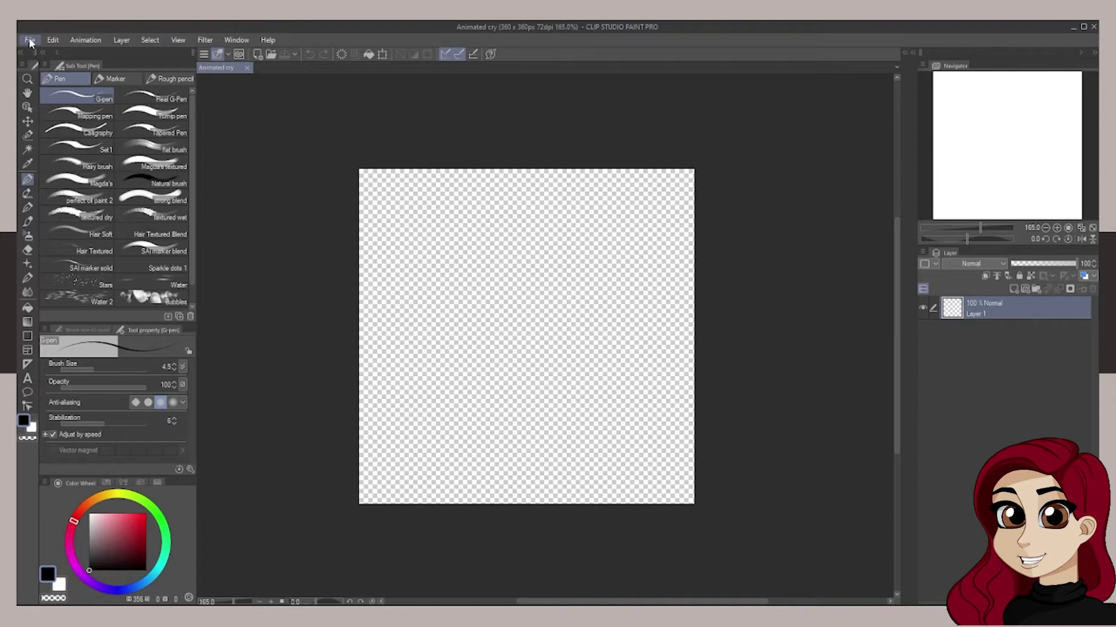
pyautogui.click(29, 40)
pyautogui.moveTo(81, 254)
pyautogui.click(281, 256)
pyautogui.click(472, 305)
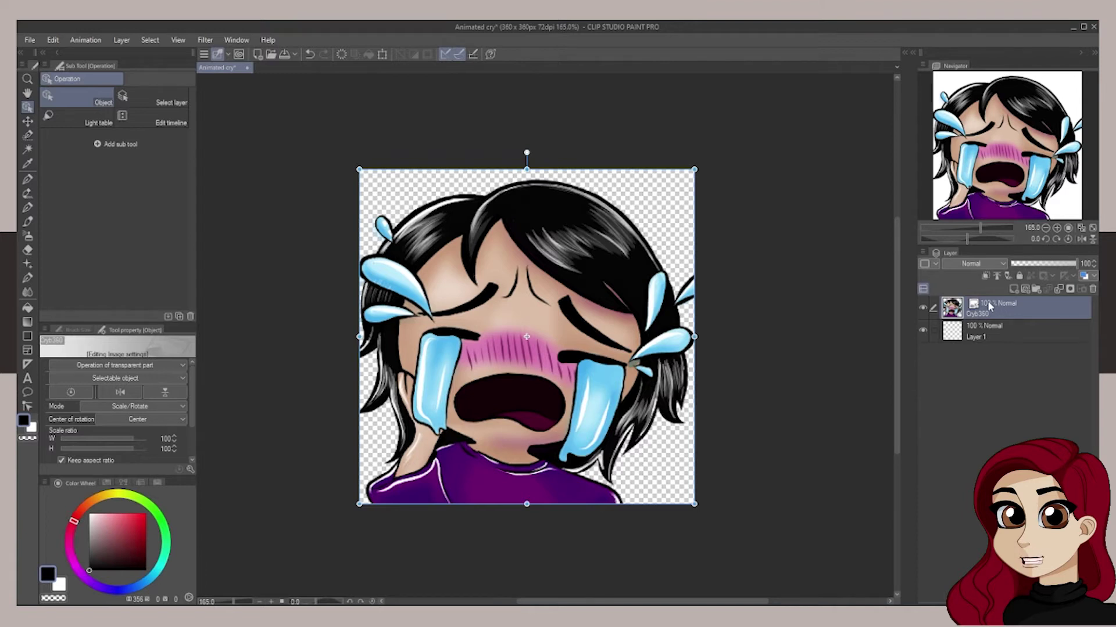
pyautogui.rightClick(990, 306)
pyautogui.moveTo(1022, 437)
pyautogui.click(821, 357)
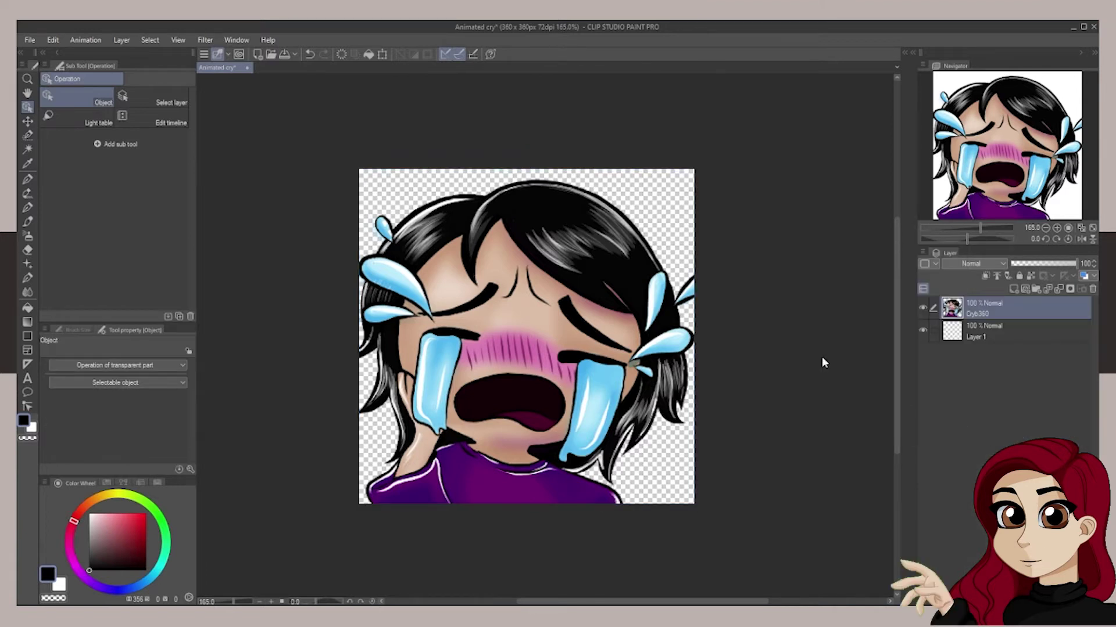
pyautogui.scroll(3, 488, 320)
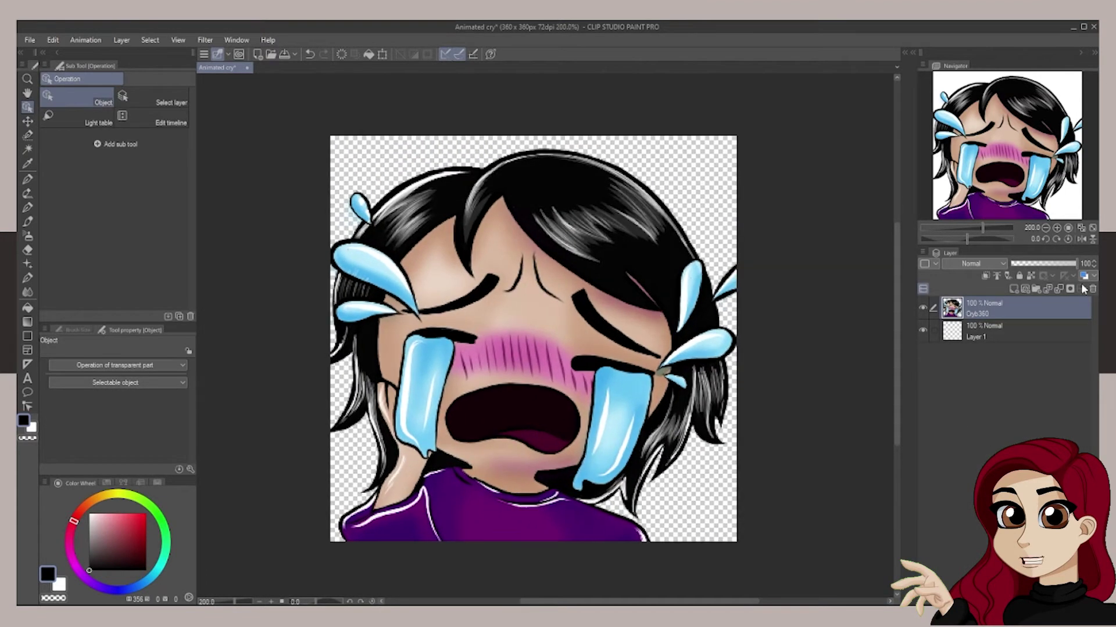
# - Lower the Cryb360 layer's opacity to 43% and add a new raster layer above it for inking
pyautogui.click(1039, 263)
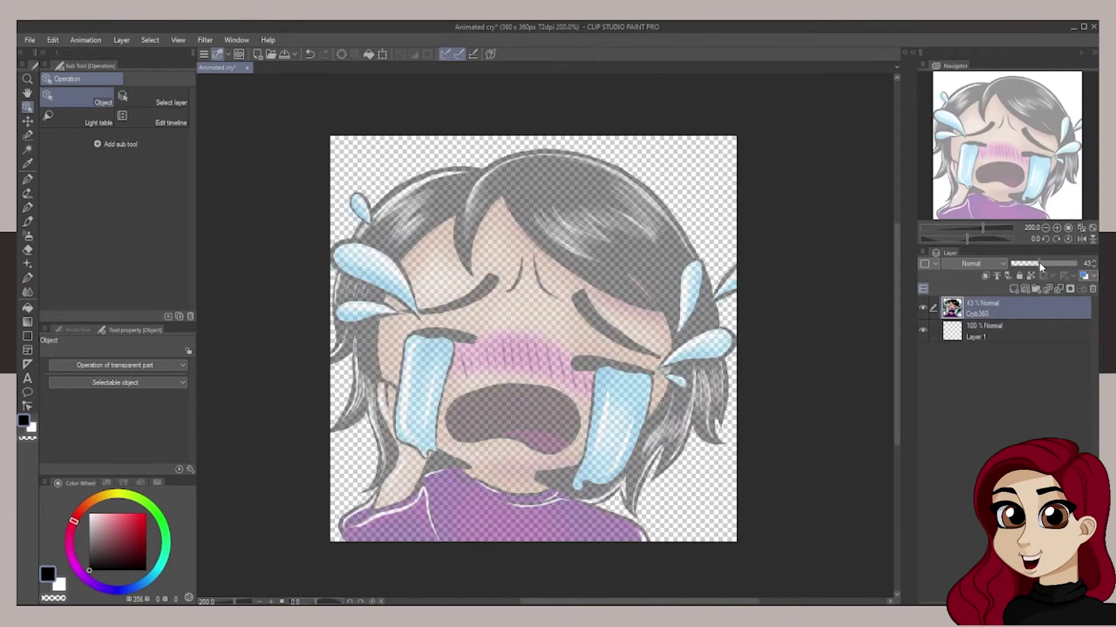
pyautogui.click(1013, 291)
pyautogui.press('p')
# - Trace the fringe edge, the face contour and jaw, and the raised hand with its fingers using the G-pen
pyautogui.moveTo(473, 276)
pyautogui.mouseDown()
pyautogui.moveTo(503, 196)
pyautogui.moveTo(581, 276)
pyautogui.moveTo(668, 331)
pyautogui.moveTo(651, 416)
pyautogui.moveTo(543, 488)
pyautogui.mouseUp()
pyautogui.moveTo(375, 509); pyautogui.dragTo(413, 494)
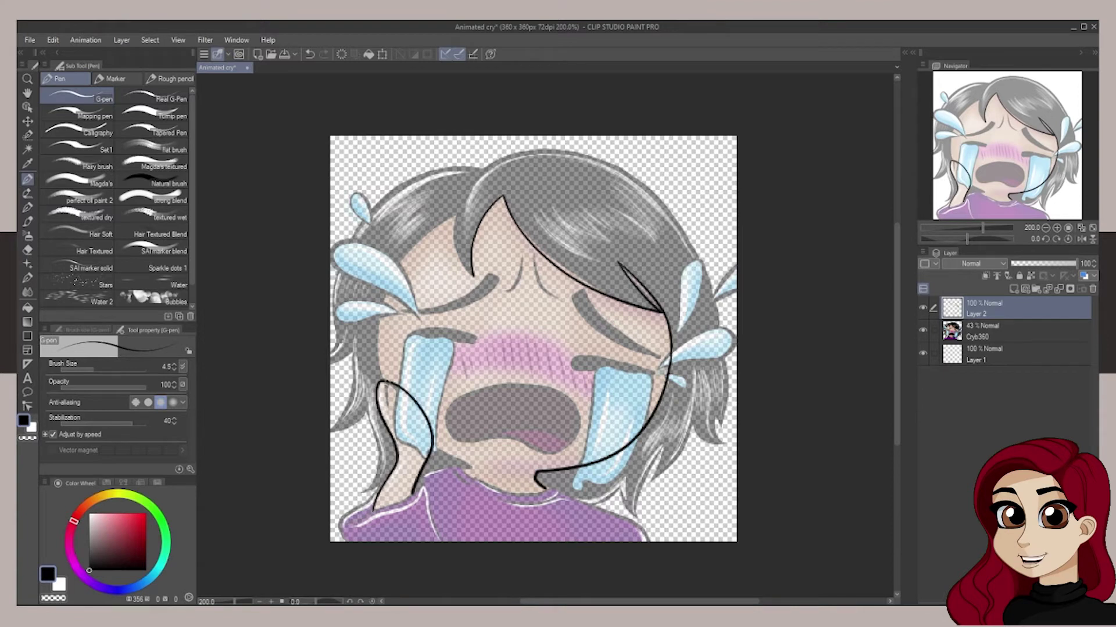
pyautogui.moveTo(383, 387); pyautogui.dragTo(388, 410)
pyautogui.moveTo(394, 390); pyautogui.dragTo(403, 417)
pyautogui.moveTo(405, 395); pyautogui.dragTo(416, 425)
pyautogui.moveTo(434, 448); pyautogui.dragTo(483, 475)
# - Trace the front hair lock, the hand-side face edge, the collar and the sleeve beneath the raised hand
pyautogui.moveTo(520, 154)
pyautogui.mouseDown()
pyautogui.moveTo(500, 160)
pyautogui.moveTo(472, 276)
pyautogui.mouseUp()
pyautogui.moveTo(453, 217)
pyautogui.mouseDown()
pyautogui.moveTo(385, 297)
pyautogui.moveTo(385, 381)
pyautogui.mouseUp()
pyautogui.moveTo(462, 468); pyautogui.dragTo(560, 492)
pyautogui.moveTo(464, 468)
pyautogui.mouseDown()
pyautogui.moveTo(454, 473)
pyautogui.moveTo(478, 488)
pyautogui.mouseUp()
pyautogui.moveTo(503, 505); pyautogui.dragTo(567, 492)
pyautogui.moveTo(340, 524)
pyautogui.mouseDown()
pyautogui.moveTo(425, 485)
pyautogui.moveTo(443, 541)
pyautogui.mouseUp()
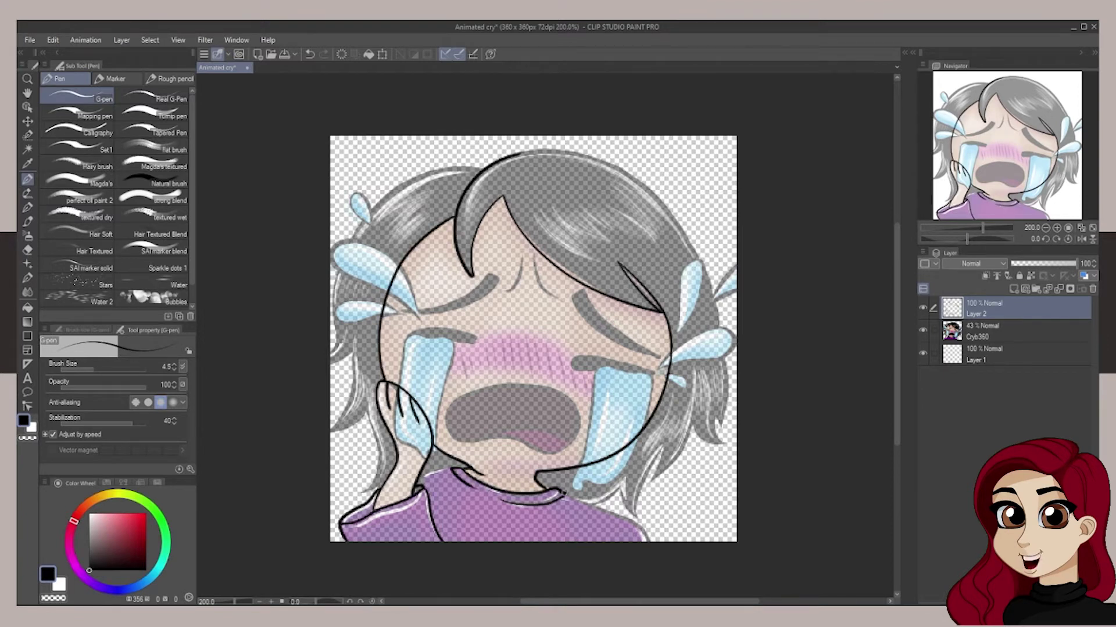
# - Trace the shoulder opposite the raised hand and the outer hair contour above it, redoing the misplaced strokes
pyautogui.moveTo(561, 491); pyautogui.dragTo(651, 540)
pyautogui.moveTo(595, 486)
pyautogui.mouseDown()
pyautogui.moveTo(621, 503)
pyautogui.moveTo(664, 447)
pyautogui.mouseUp()
pyautogui.moveTo(663, 447)
pyautogui.mouseDown()
pyautogui.moveTo(694, 425)
pyautogui.moveTo(724, 445)
pyautogui.mouseUp()
pyautogui.moveTo(722, 430); pyautogui.dragTo(595, 165)
pyautogui.hotkey('ctrl', 'z')
pyautogui.hotkey('ctrl', 'z')
pyautogui.moveTo(520, 154)
pyautogui.mouseDown()
pyautogui.moveTo(652, 188)
pyautogui.moveTo(722, 429)
pyautogui.mouseUp()
pyautogui.moveTo(722, 428); pyautogui.dragTo(695, 424)
# - Trace the outer hair contour on the raised-hand side and the two frown lines between the eyebrows
pyautogui.moveTo(482, 169); pyautogui.dragTo(332, 356)
pyautogui.moveTo(345, 344)
pyautogui.mouseDown()
pyautogui.moveTo(353, 398)
pyautogui.moveTo(334, 428)
pyautogui.mouseUp()
pyautogui.moveTo(366, 412); pyautogui.dragTo(366, 493)
pyautogui.moveTo(534, 257); pyautogui.dragTo(560, 299)
pyautogui.moveTo(523, 259); pyautogui.dragTo(507, 293)
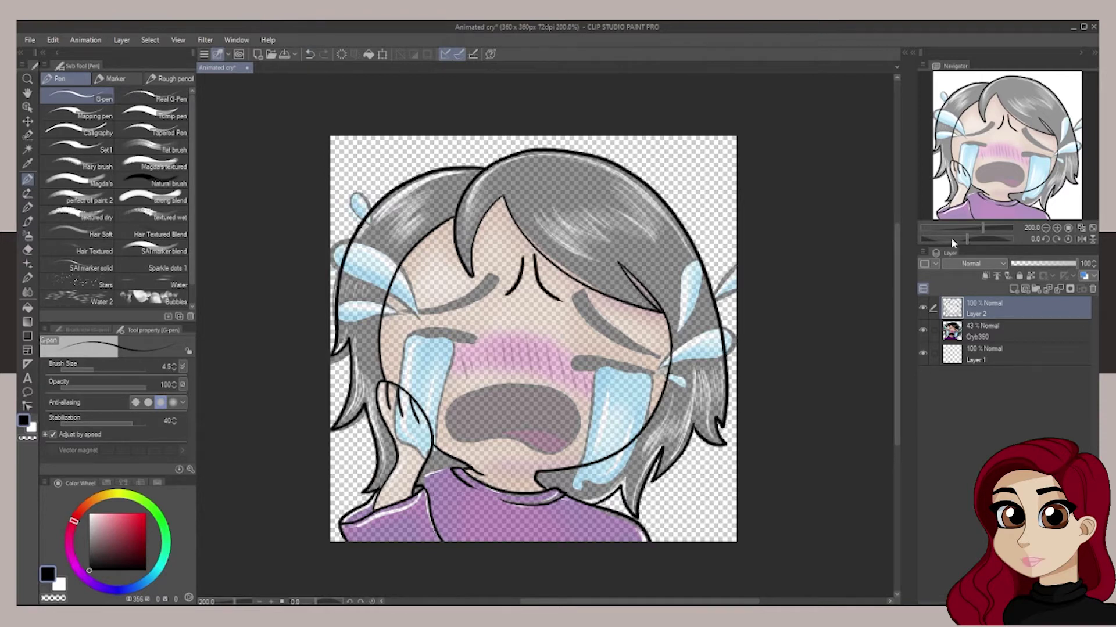
# - Trace the eyebrows, eyes and open mouth, rotating the canvas for the strokes and straightening it again
pyautogui.click(951, 239)
pyautogui.moveTo(448, 443)
pyautogui.mouseDown()
pyautogui.moveTo(474, 350)
pyautogui.moveTo(449, 442)
pyautogui.mouseUp()
pyautogui.moveTo(623, 249)
pyautogui.mouseDown()
pyautogui.moveTo(524, 295)
pyautogui.moveTo(625, 247)
pyautogui.mouseUp()
pyautogui.moveTo(580, 326); pyautogui.dragTo(638, 261)
pyautogui.moveTo(635, 262)
pyautogui.mouseDown()
pyautogui.moveTo(578, 323)
pyautogui.moveTo(636, 261)
pyautogui.mouseUp()
pyautogui.moveTo(511, 399)
pyautogui.mouseDown()
pyautogui.moveTo(475, 459)
pyautogui.moveTo(510, 399)
pyautogui.mouseUp()
pyautogui.click(961, 239)
pyautogui.moveTo(484, 456)
pyautogui.mouseDown()
pyautogui.moveTo(538, 446)
pyautogui.moveTo(487, 456)
pyautogui.mouseUp()
pyautogui.moveTo(961, 239); pyautogui.dragTo(967, 239)
# - Add a new layer, hide the face line art, and trace the splashing teardrops at both sides of the head
pyautogui.click(1013, 288)
pyautogui.click(923, 331)
pyautogui.moveTo(676, 335)
pyautogui.mouseDown()
pyautogui.moveTo(682, 303)
pyautogui.moveTo(675, 334)
pyautogui.moveTo(731, 336)
pyautogui.mouseUp()
pyautogui.moveTo(731, 336)
pyautogui.mouseDown()
pyautogui.moveTo(657, 370)
pyautogui.moveTo(689, 393)
pyautogui.mouseUp()
pyautogui.moveTo(373, 229)
pyautogui.mouseDown()
pyautogui.moveTo(366, 201)
pyautogui.moveTo(373, 231)
pyautogui.mouseUp()
pyautogui.moveTo(417, 318)
pyautogui.mouseDown()
pyautogui.moveTo(336, 259)
pyautogui.moveTo(418, 319)
pyautogui.mouseUp()
pyautogui.moveTo(398, 312); pyautogui.dragTo(397, 314)
# - Hide the splash line art, add another new layer, and trace the two streaming tears below the eyes
pyautogui.click(922, 308)
pyautogui.click(1013, 289)
pyautogui.moveTo(613, 367)
pyautogui.mouseDown()
pyautogui.moveTo(587, 429)
pyautogui.moveTo(602, 366)
pyautogui.mouseUp()
pyautogui.moveTo(428, 336)
pyautogui.mouseDown()
pyautogui.moveTo(439, 422)
pyautogui.moveTo(424, 335)
pyautogui.mouseUp()
# - Toggle the visibility of Layers 4, 3 and 2 to inspect the separated line art
pyautogui.click(922, 308)
pyautogui.click(921, 328)
pyautogui.click(922, 328)
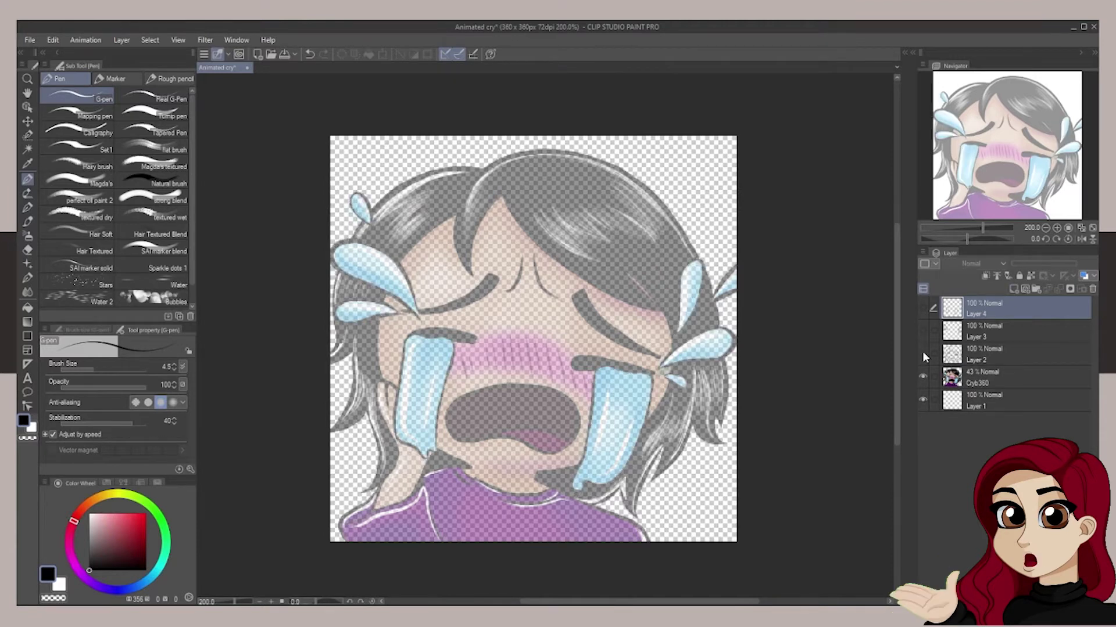
pyautogui.click(923, 353)
pyautogui.click(922, 354)
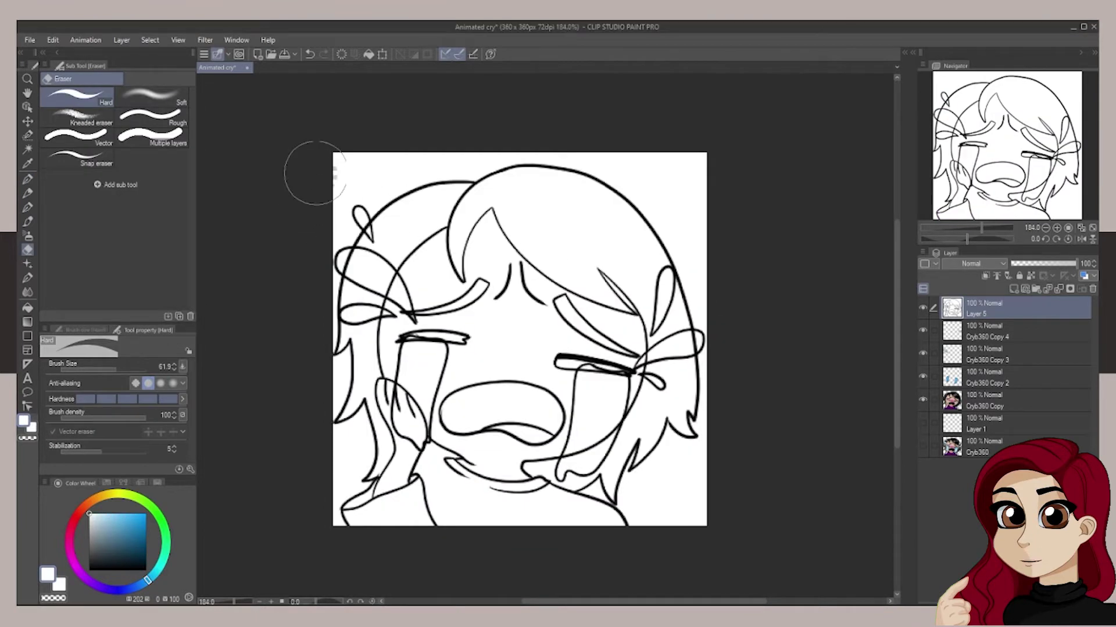
# - Erase the white-backed line art on Layer 5 with the Hard eraser
pyautogui.moveTo(316, 172)
pyautogui.mouseDown()
pyautogui.moveTo(269, 249)
pyautogui.moveTo(635, 286)
pyautogui.moveTo(692, 377)
pyautogui.moveTo(301, 486)
pyautogui.moveTo(528, 531)
pyautogui.mouseUp()
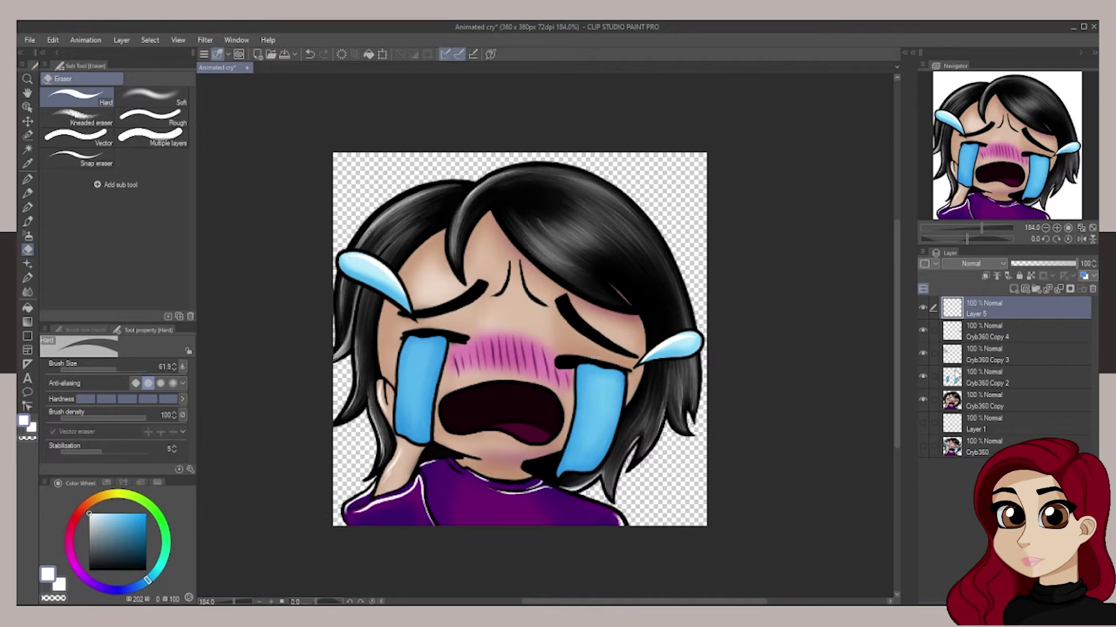
# - Toggle the visibility of Cryb360 Copy 2, Copy 3 and Copy 4 one by one to inspect the tear layers
pyautogui.click(922, 376)
pyautogui.click(923, 376)
pyautogui.click(922, 353)
pyautogui.click(923, 353)
pyautogui.click(922, 330)
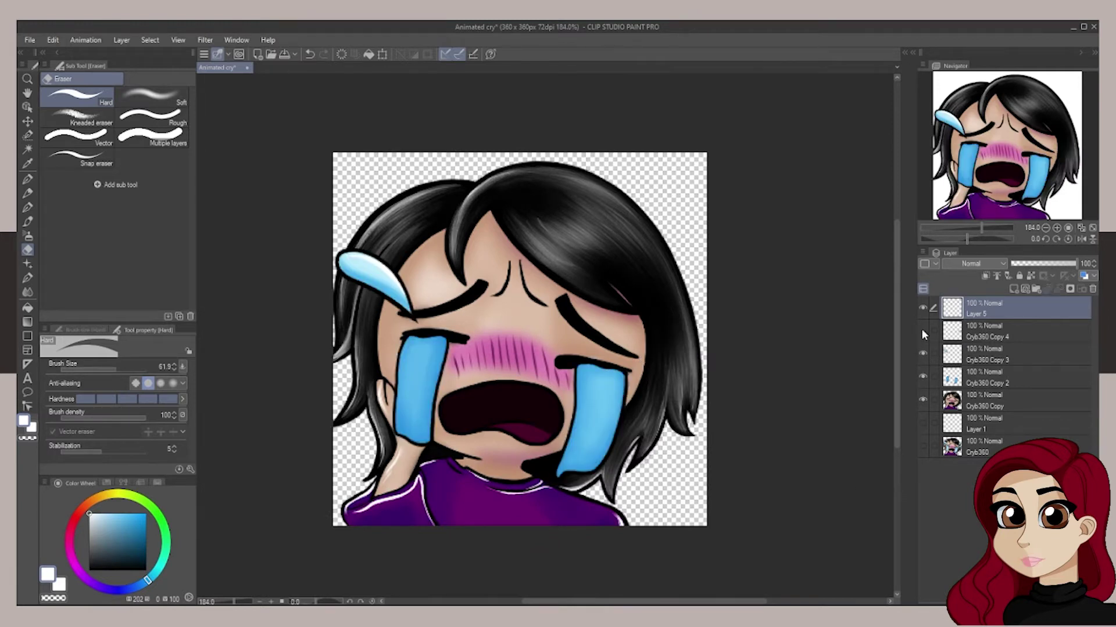
pyautogui.click(922, 330)
# - Delete the unneeded Layer 5, the original Cryb360 layer and Layer 1
pyautogui.click(1092, 289)
pyautogui.click(923, 423)
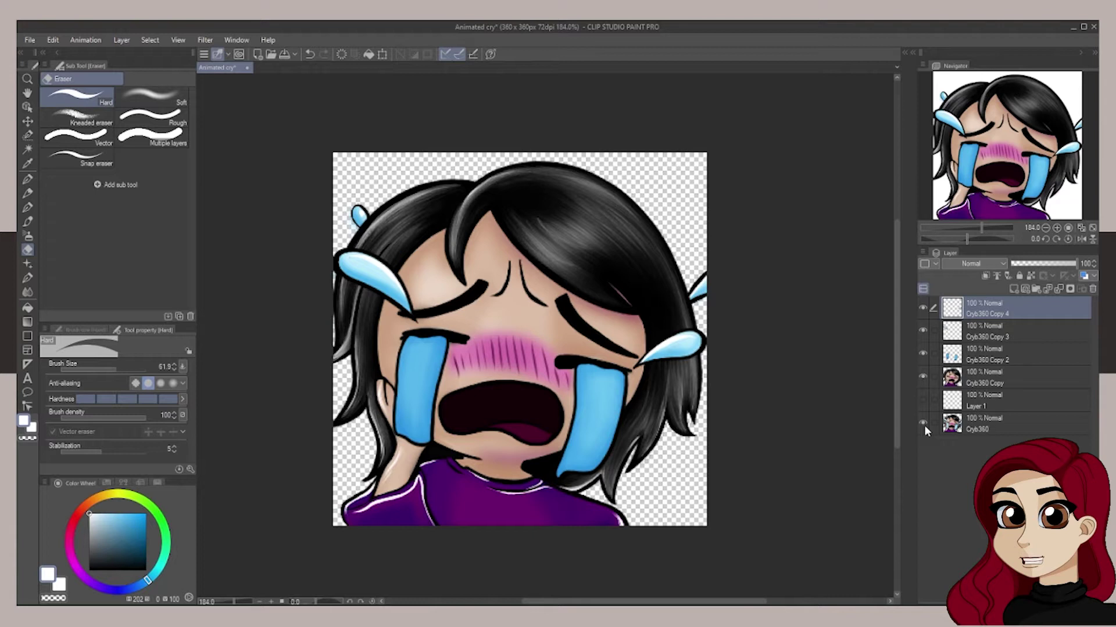
pyautogui.click(923, 423)
pyautogui.click(989, 423)
pyautogui.click(1092, 289)
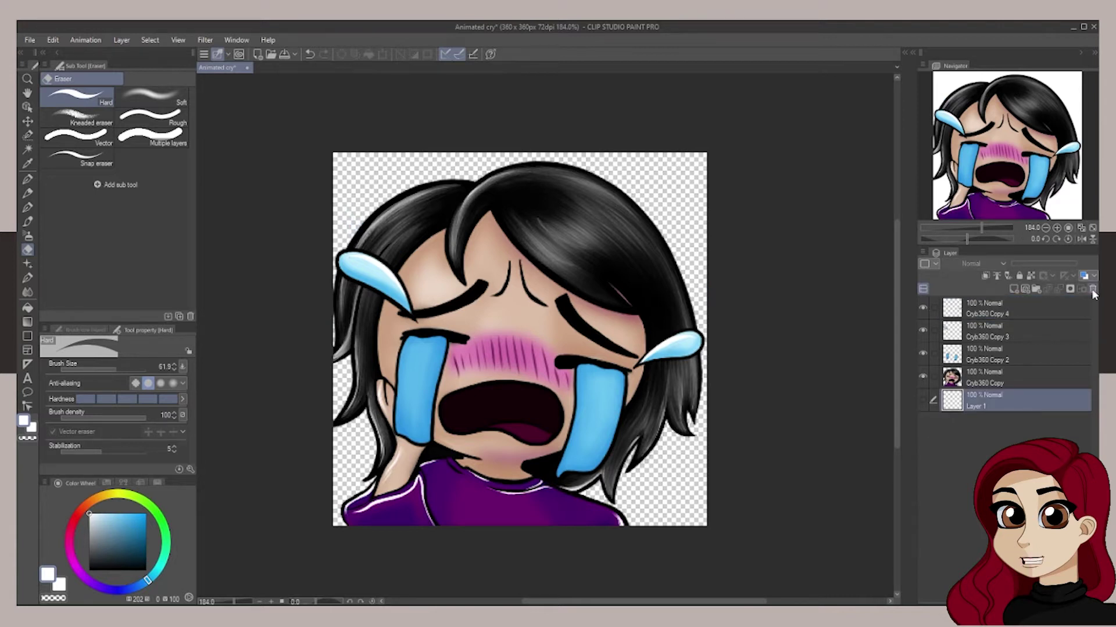
pyautogui.click(1092, 289)
# - Show the Timeline palette and create a timeline named "Main tears" with frame rate 30 and playback time 24
pyautogui.click(237, 39)
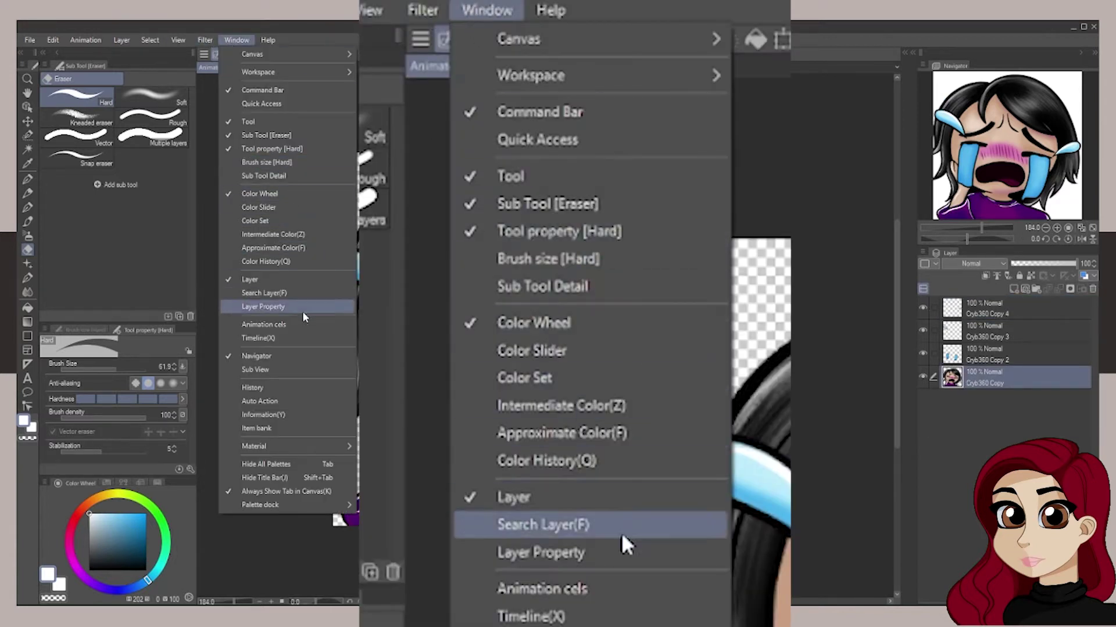
pyautogui.click(302, 339)
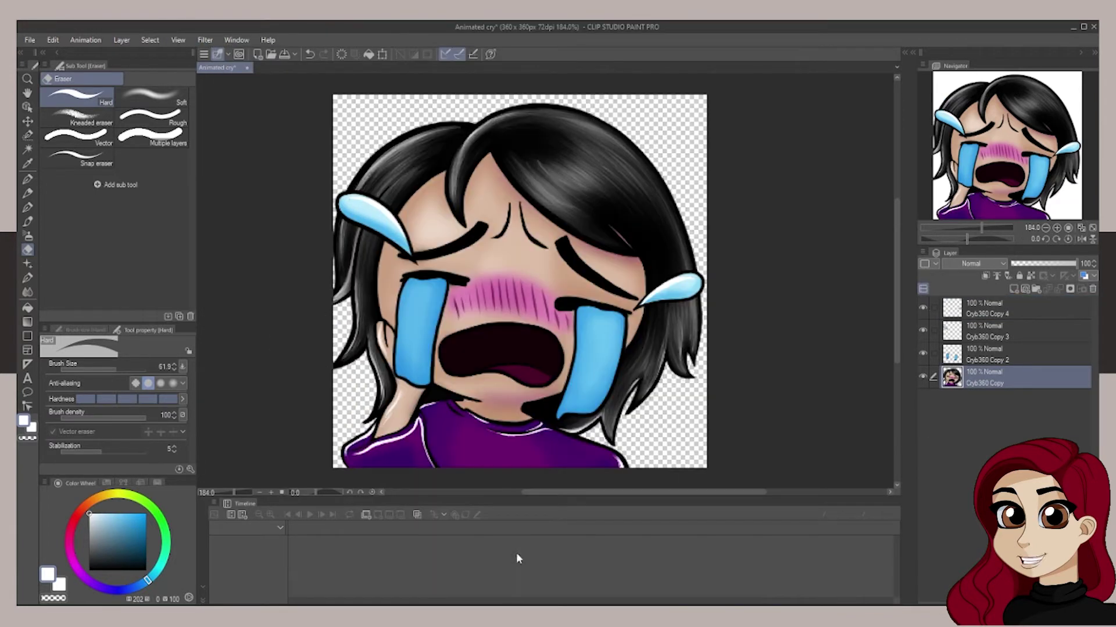
pyautogui.click(242, 515)
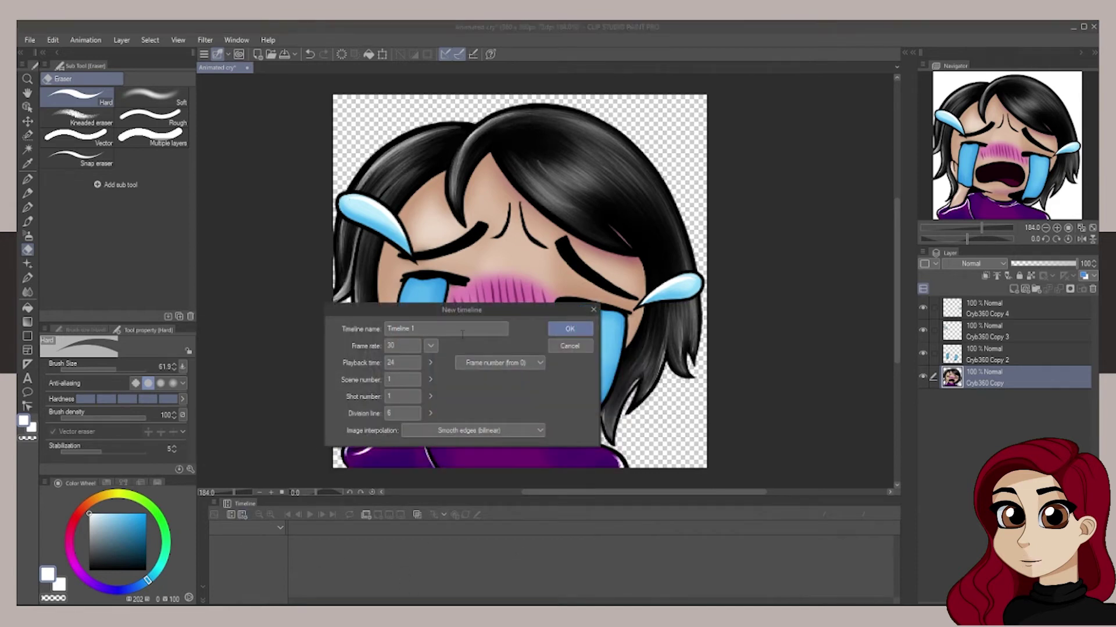
pyautogui.press('BackSpace')
pyautogui.press('BackSpace')
pyautogui.press('BackSpace')
pyautogui.press('BackSpace')
pyautogui.press('BackSpace')
pyautogui.press('BackSpace')
pyautogui.press('BackSpace')
pyautogui.press('BackSpace')
pyautogui.press('BackSpace')
pyautogui.write('Main te')
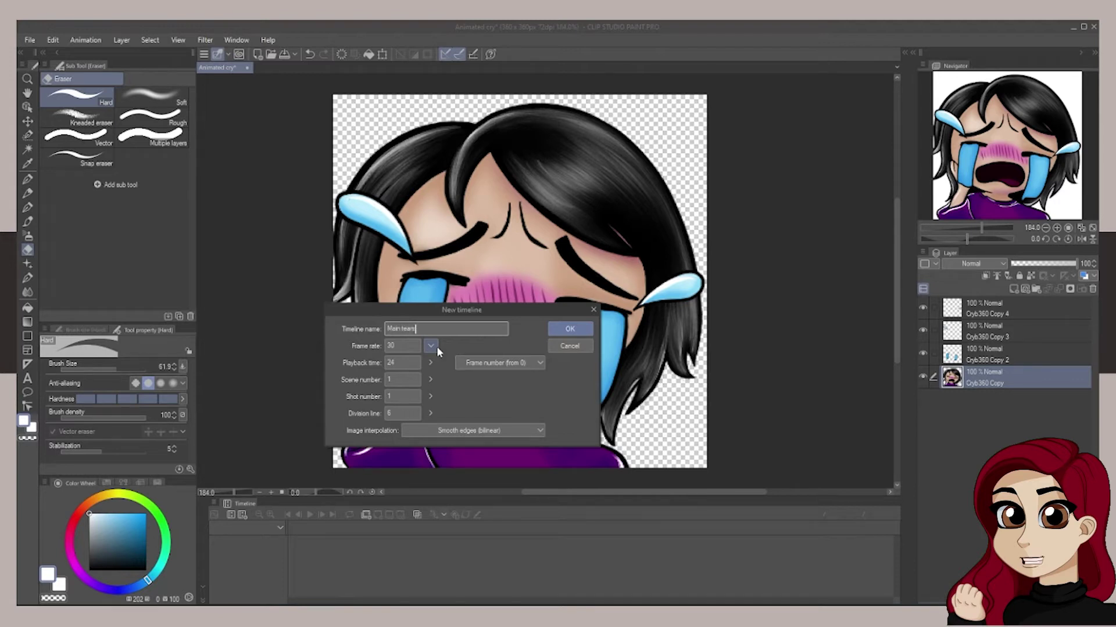
pyautogui.write('ars')
pyautogui.click(563, 329)
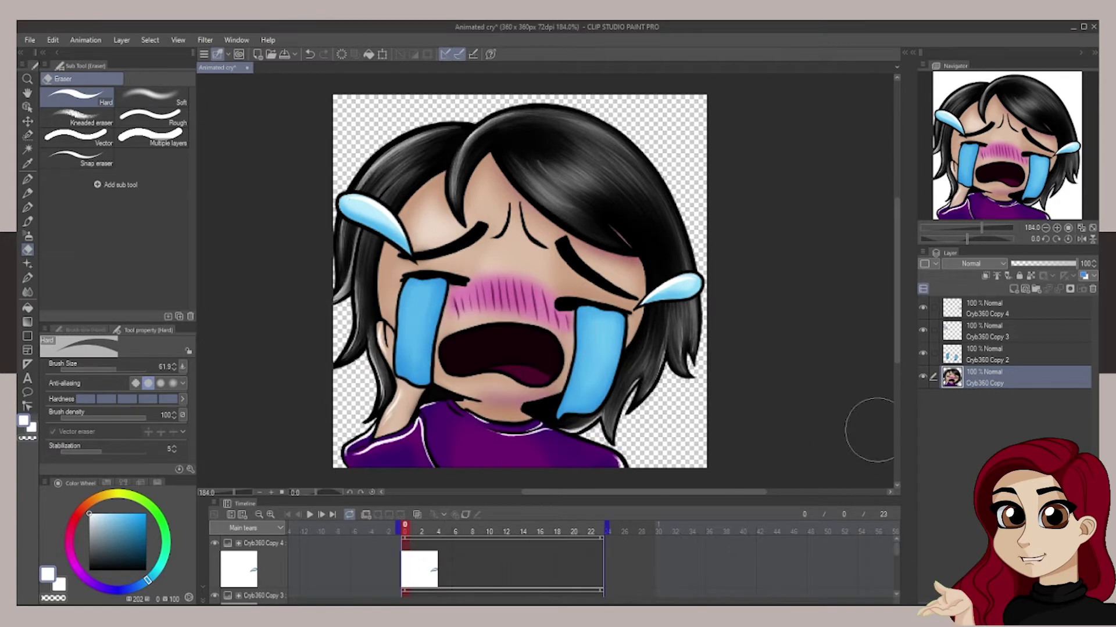
# - Add a new animation folder above the Cryb360 Copy layer and create 24 blank animation cels in it
pyautogui.moveTo(899, 545)
pyautogui.mouseDown()
pyautogui.moveTo(897, 587)
pyautogui.moveTo(897, 545)
pyautogui.mouseUp()
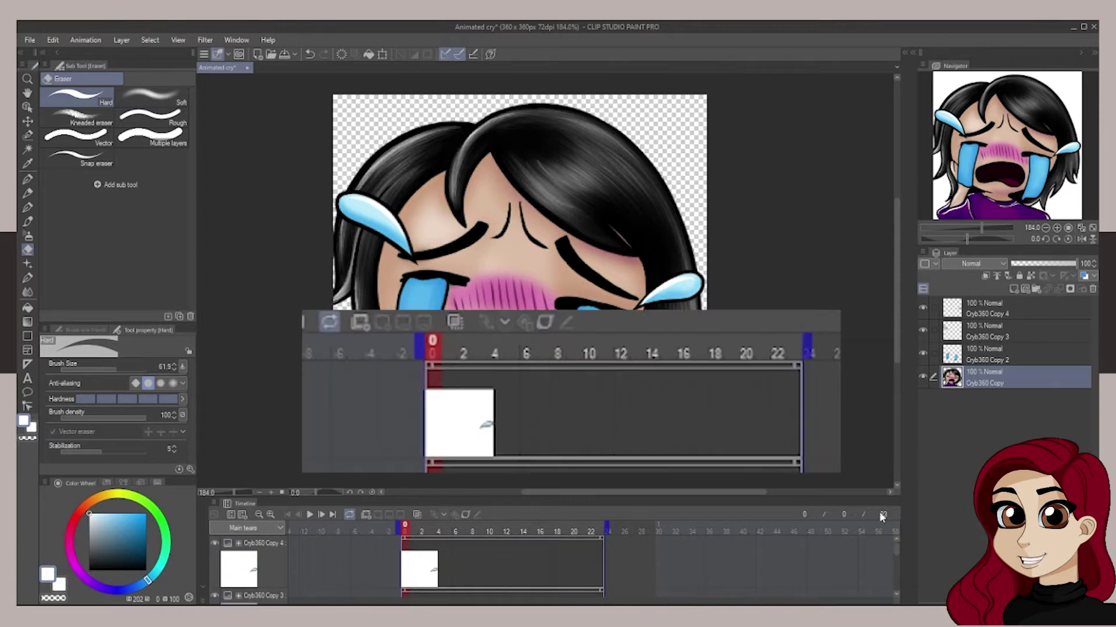
pyautogui.click(367, 516)
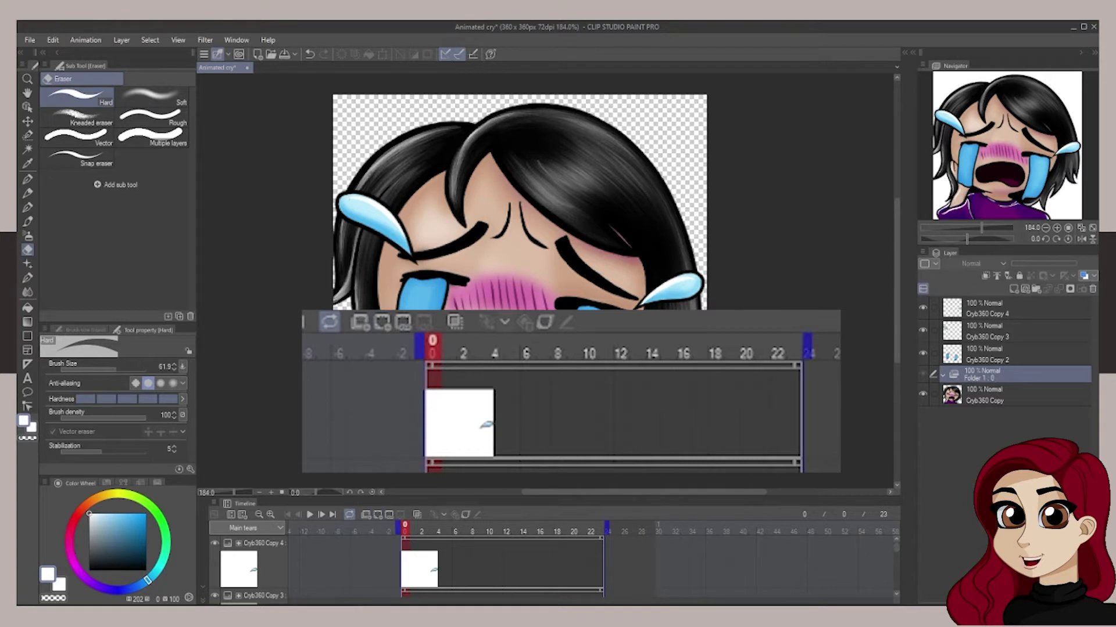
pyautogui.click(378, 514)
pyautogui.click(379, 514)
pyautogui.click(379, 514)
pyautogui.click(379, 514)
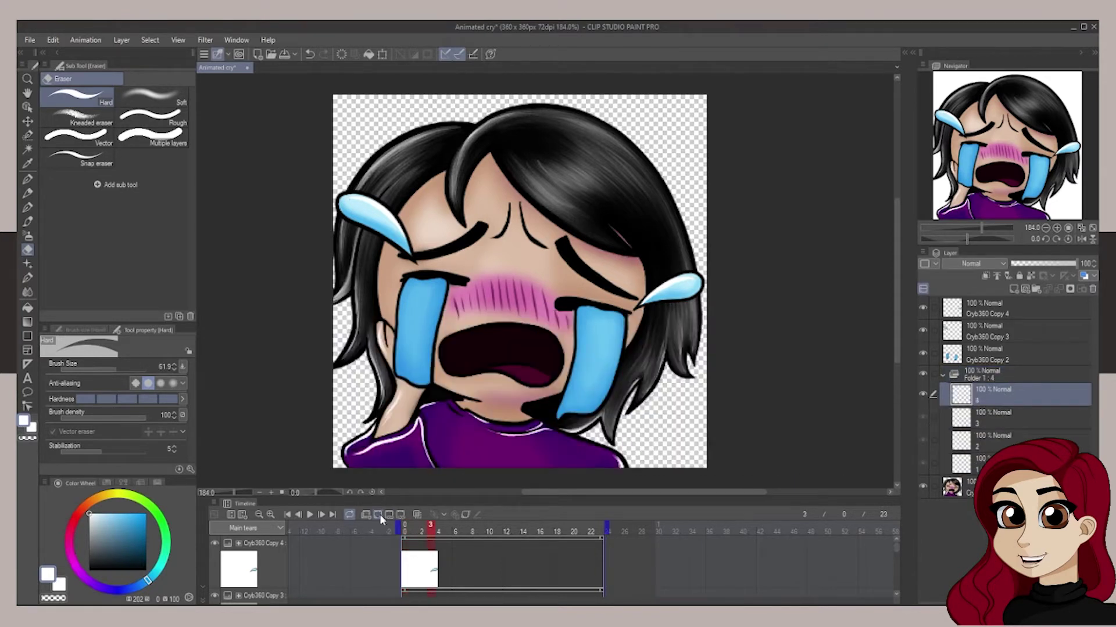
pyautogui.click(379, 514)
pyautogui.click(378, 515)
pyautogui.click(379, 514)
pyautogui.click(378, 514)
pyautogui.click(379, 515)
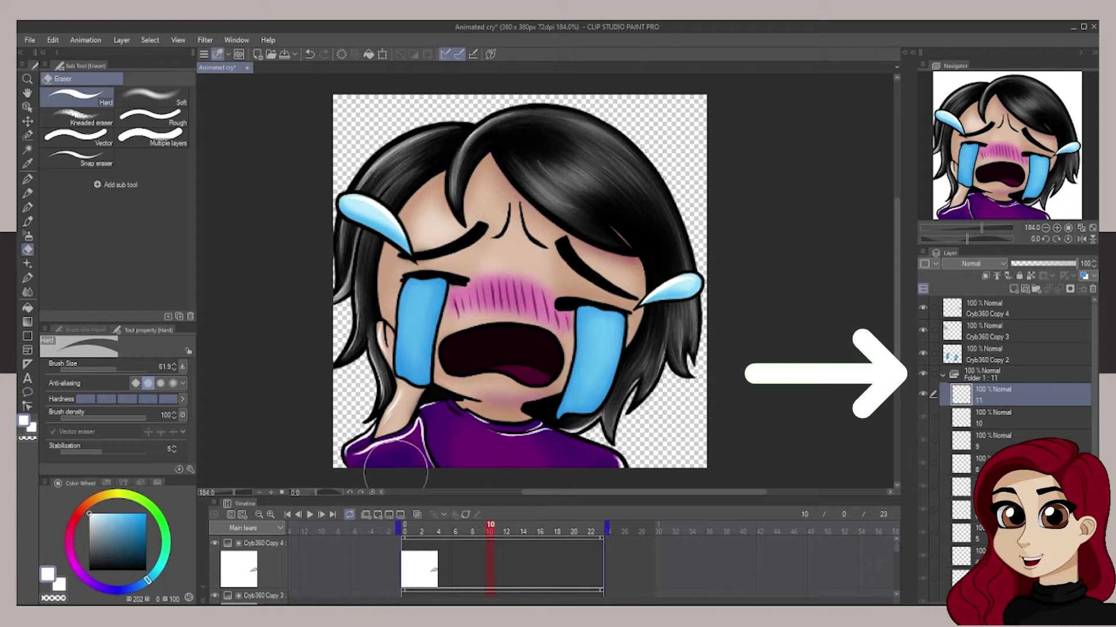
pyautogui.click(378, 513)
pyautogui.click(377, 512)
pyautogui.click(376, 512)
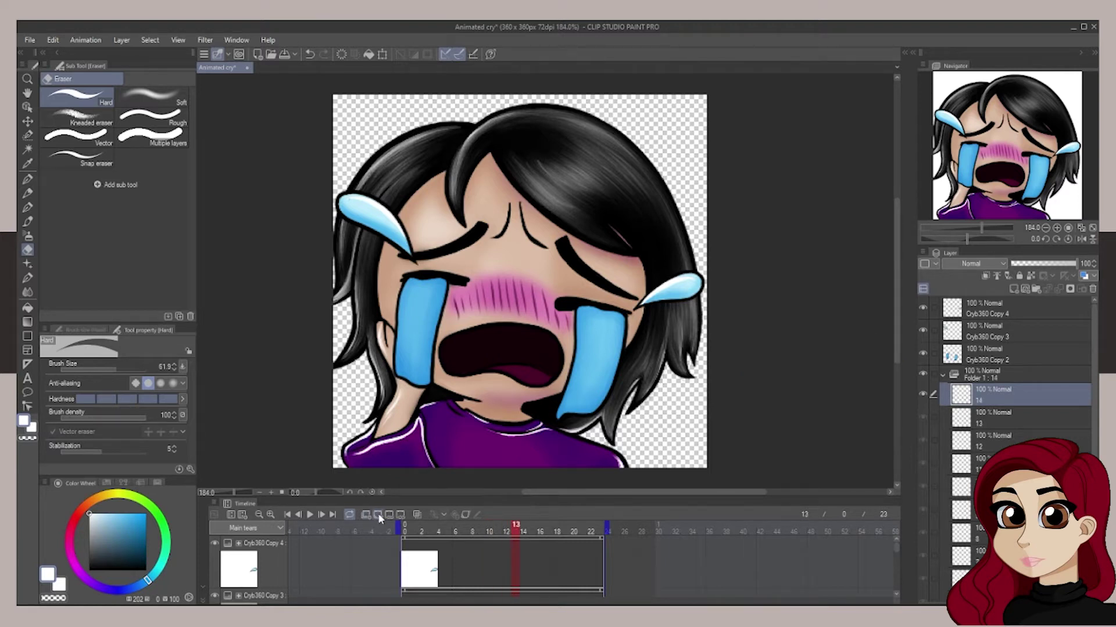
pyautogui.click(378, 513)
pyautogui.click(378, 513)
pyautogui.click(378, 514)
pyautogui.click(379, 514)
pyautogui.click(378, 514)
pyautogui.click(379, 514)
pyautogui.click(378, 515)
pyautogui.click(379, 514)
pyautogui.click(378, 514)
pyautogui.click(379, 514)
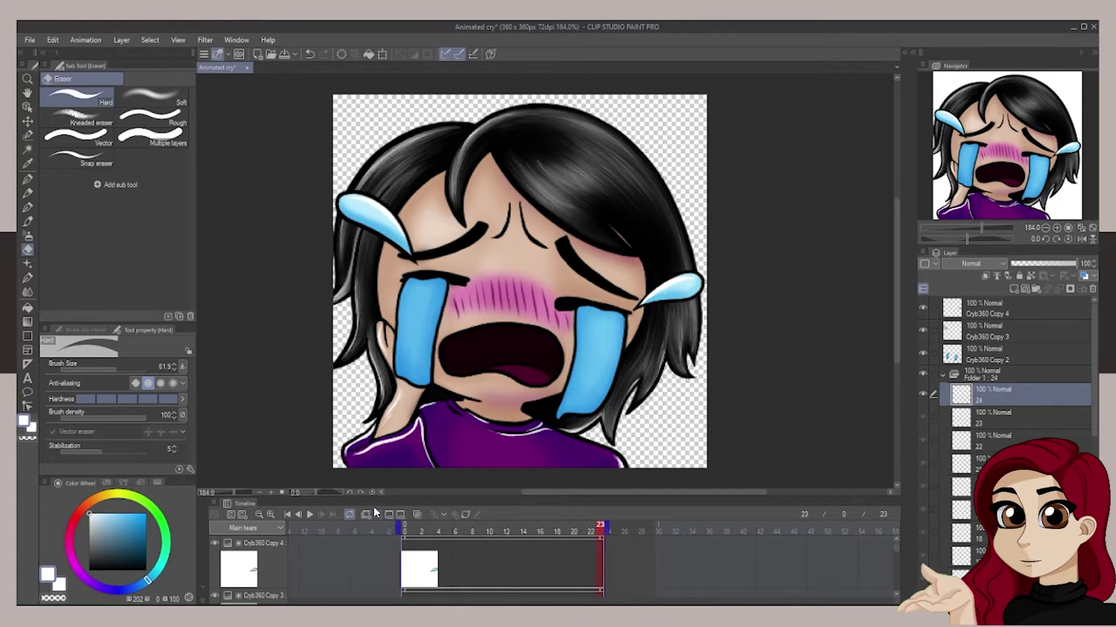
# - Select cels 1 to 24 and move them out of Folder 1, directly below the Cryb360 Copy 2 layer
pyautogui.moveTo(898, 359)
pyautogui.mouseDown()
pyautogui.moveTo(897, 384)
pyautogui.moveTo(899, 358)
pyautogui.mouseUp()
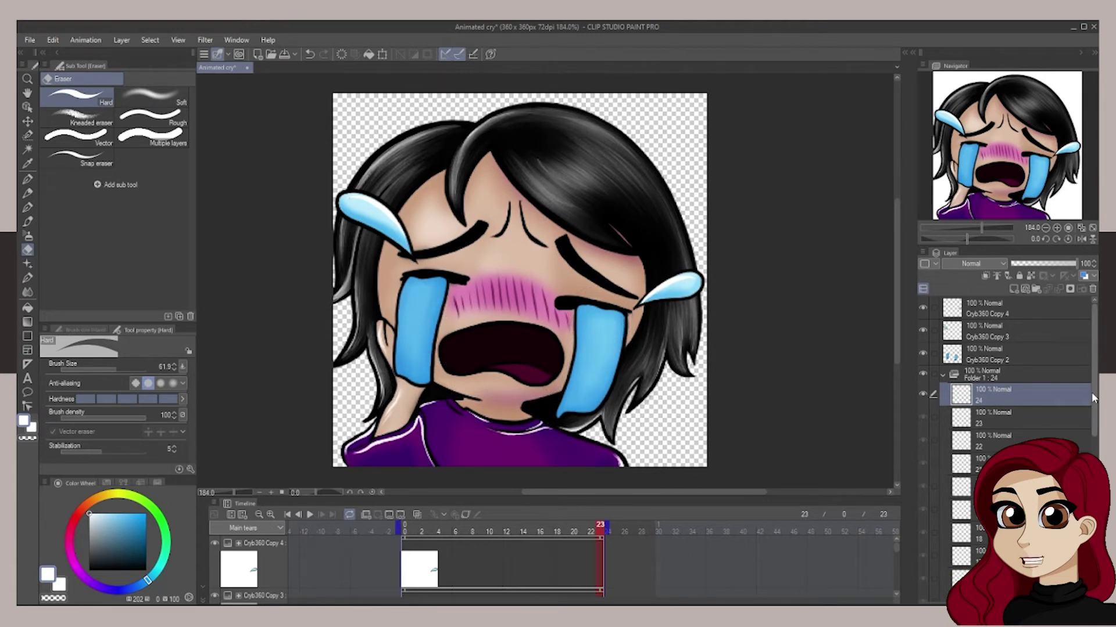
pyautogui.moveTo(1094, 398); pyautogui.dragTo(1092, 590)
pyautogui.click(1000, 567)
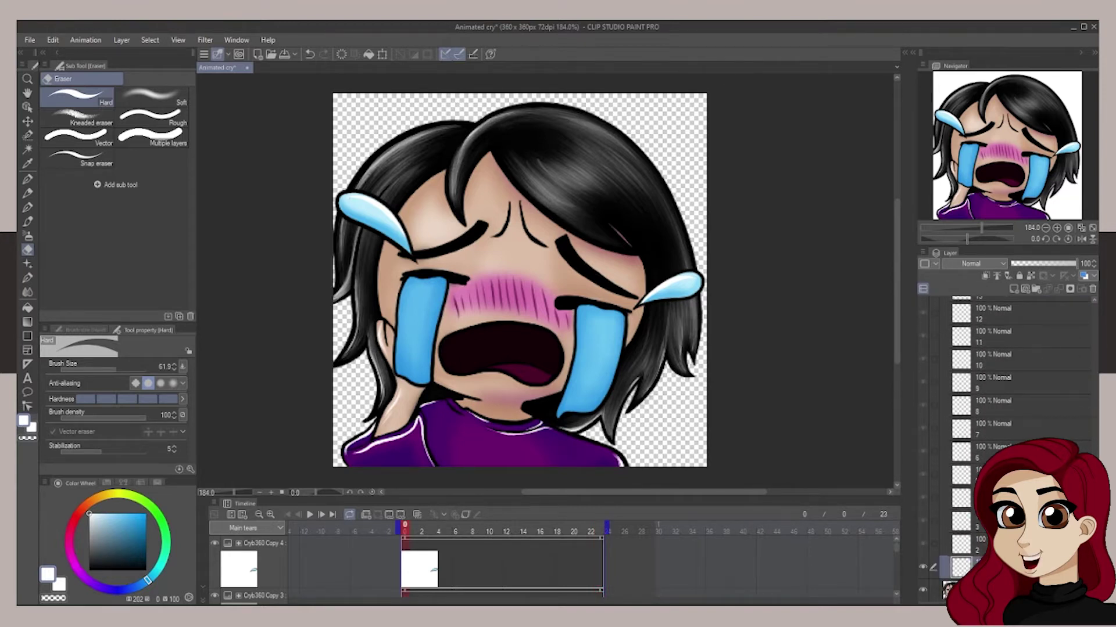
pyautogui.moveTo(1092, 566); pyautogui.dragTo(1092, 462)
pyautogui.scroll(5, 1013, 367)
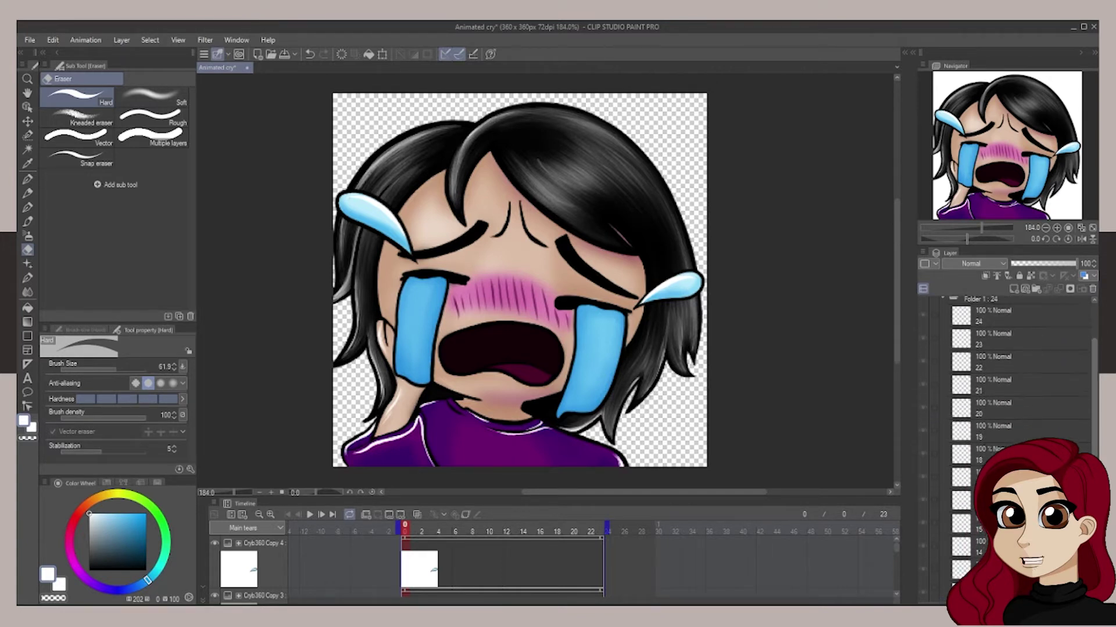
pyautogui.keyDown('shift'); pyautogui.click(1017, 367); pyautogui.keyUp('shift')
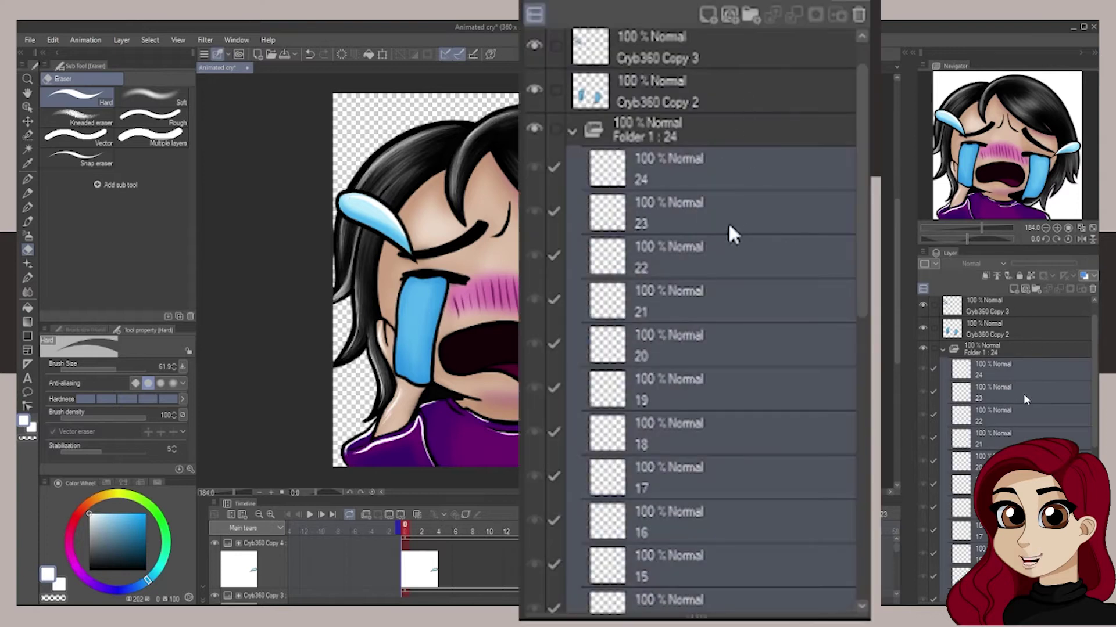
pyautogui.moveTo(1023, 393); pyautogui.dragTo(1043, 347)
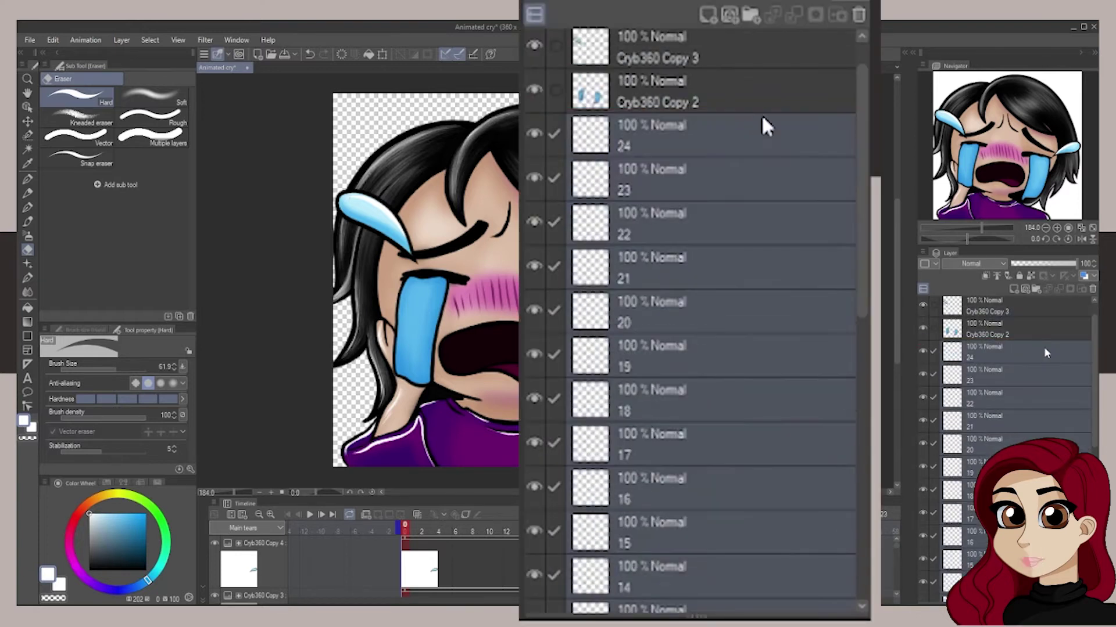
# - Duplicate the Cryb360 Copy 2 tear layer seven times, creating the stack of copies directly above it
pyautogui.click(1016, 332)
pyautogui.rightClick(1013, 332)
pyautogui.click(1021, 125)
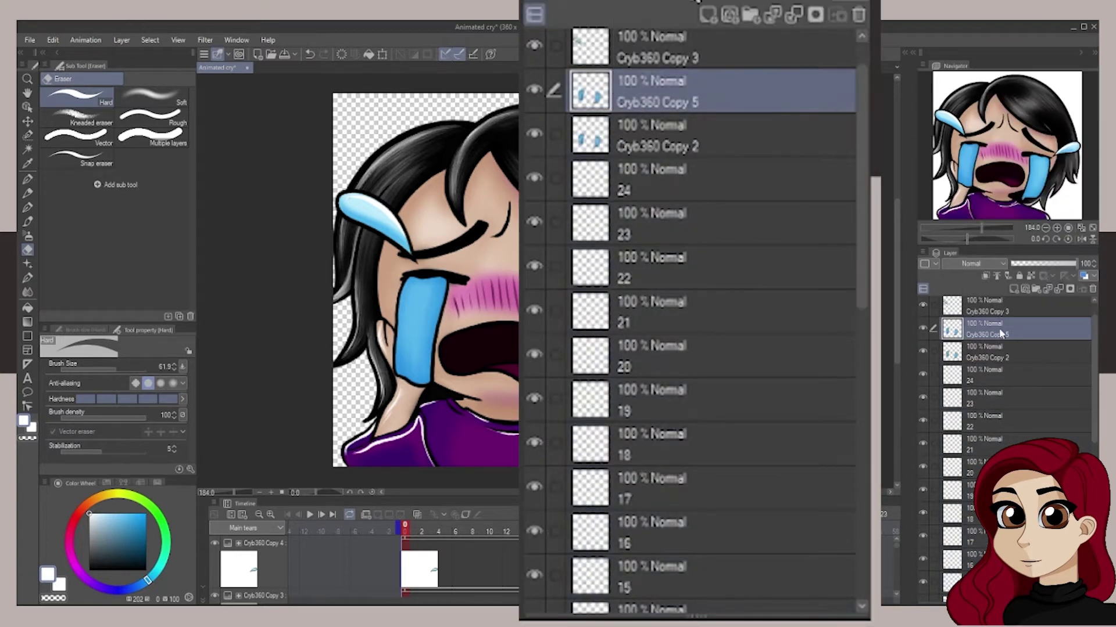
pyautogui.rightClick(988, 335)
pyautogui.click(1010, 124)
pyautogui.rightClick(988, 335)
pyautogui.click(1010, 121)
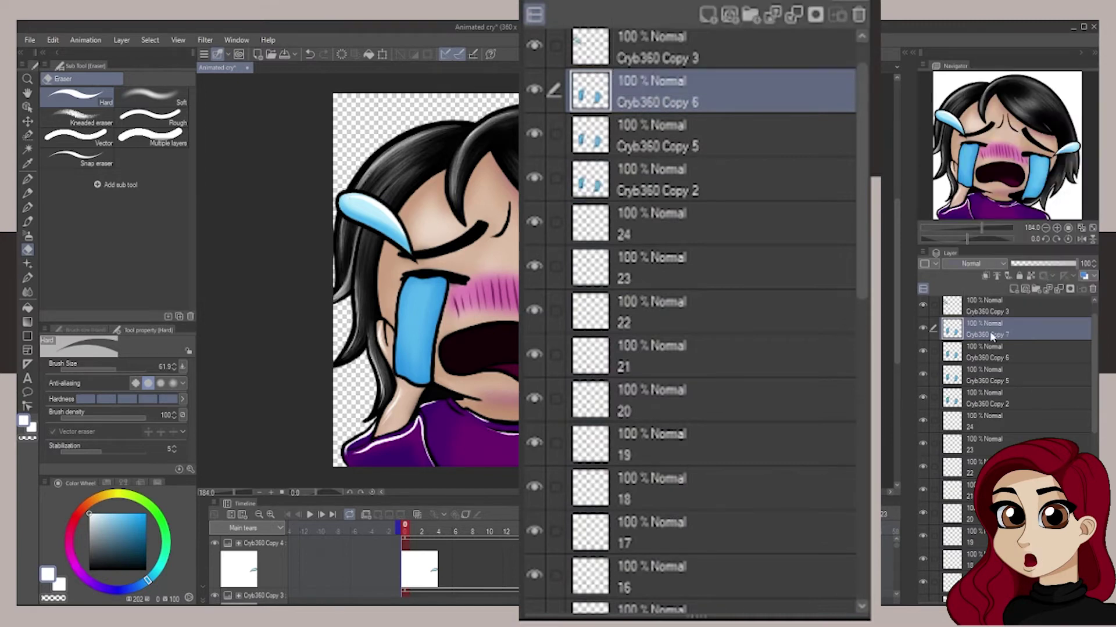
pyautogui.rightClick(988, 335)
pyautogui.click(1009, 121)
pyautogui.rightClick(988, 334)
pyautogui.click(1008, 121)
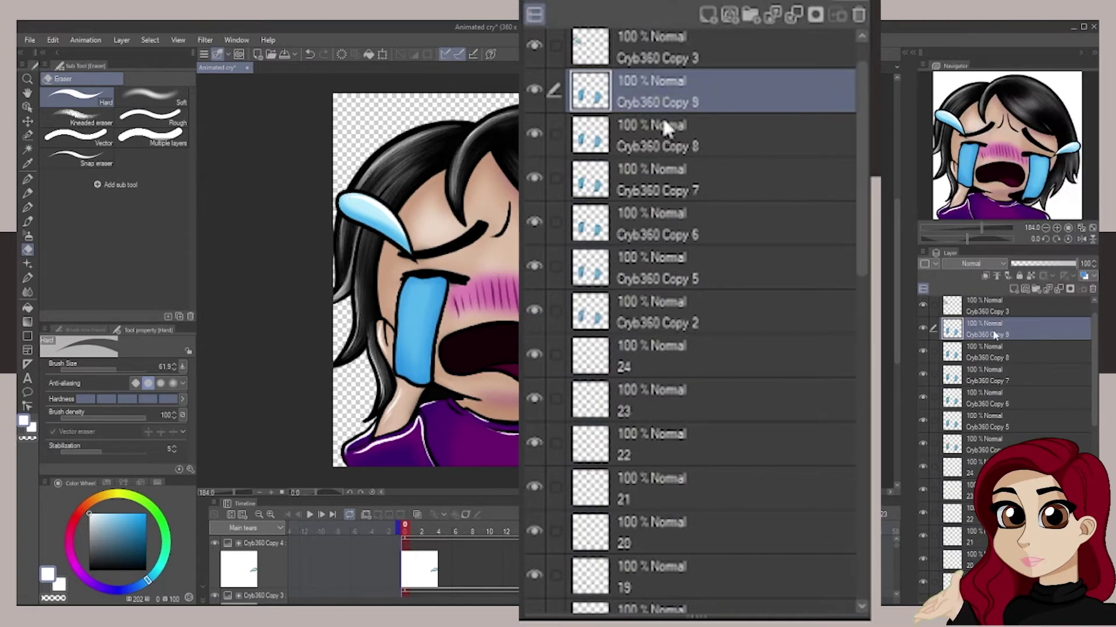
pyautogui.rightClick(988, 334)
pyautogui.click(1009, 121)
pyautogui.rightClick(987, 335)
pyautogui.click(1017, 120)
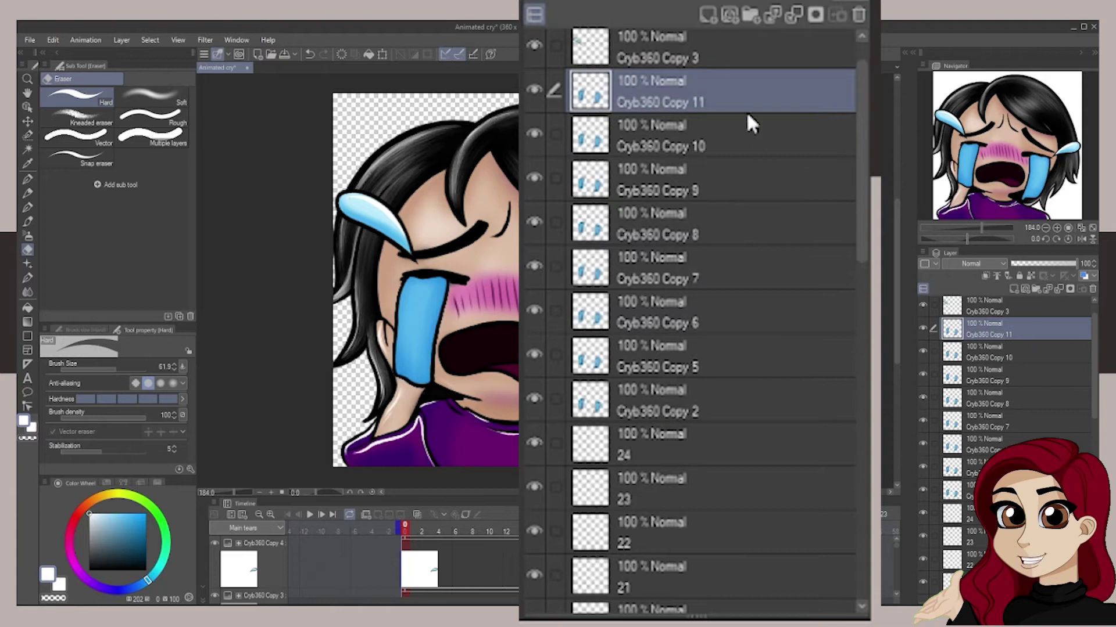
# - Move the original Cryb360 Copy 2 tear layer down to directly below cel 1
pyautogui.moveTo(1094, 415); pyautogui.dragTo(1090, 468)
pyautogui.moveTo(1023, 336); pyautogui.dragTo(1022, 562)
pyautogui.click(1006, 529)
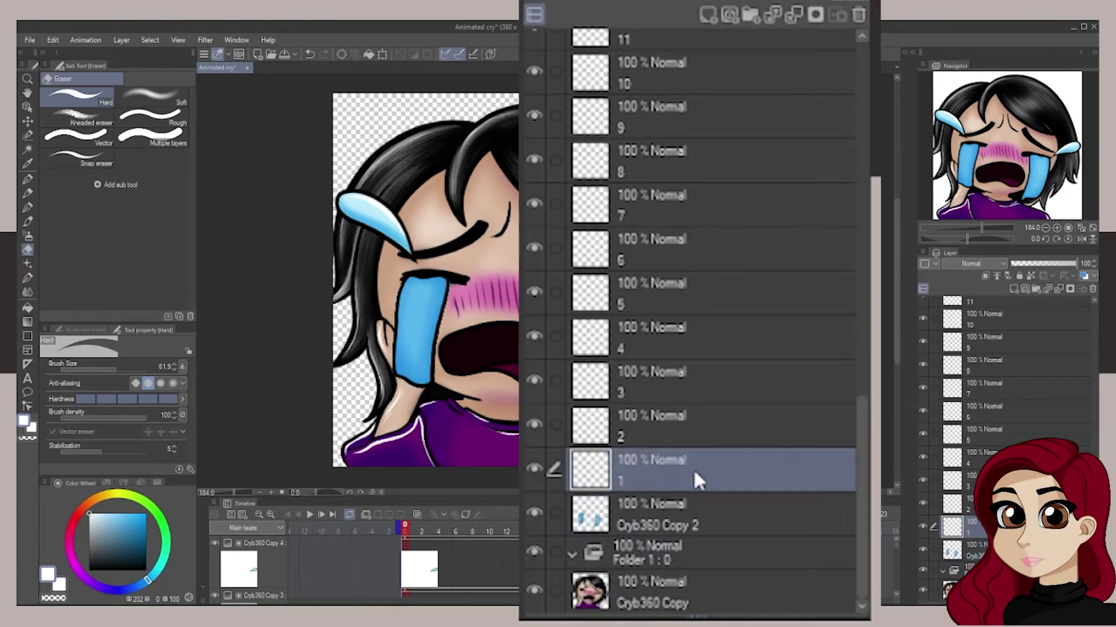
pyautogui.rightClick(663, 472)
pyautogui.click(707, 350)
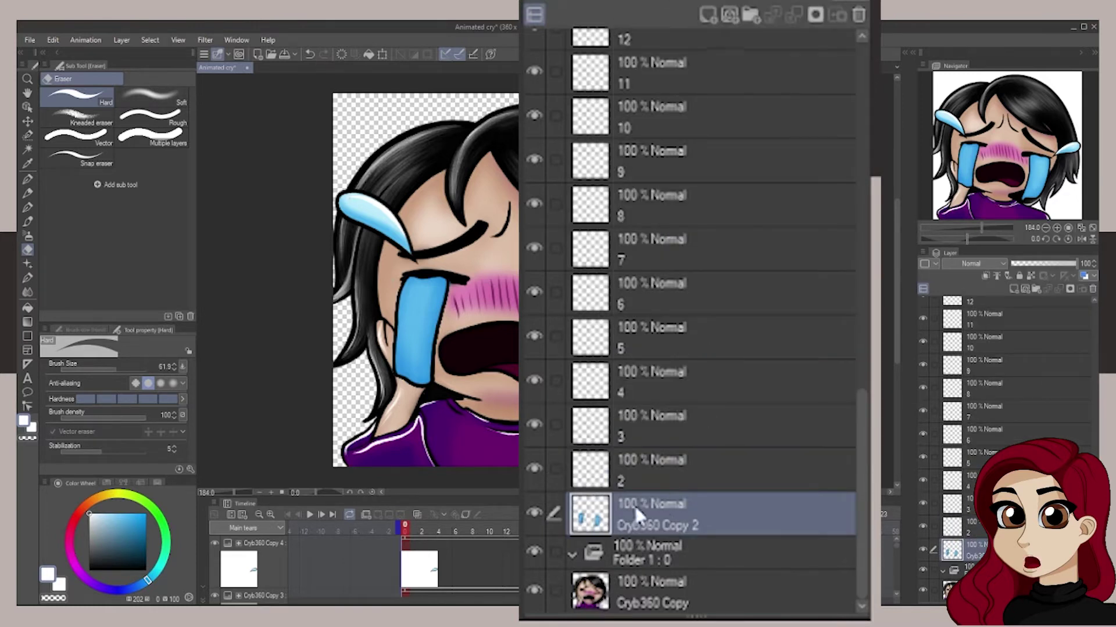
pyautogui.hotkey('ctrl', 'z')
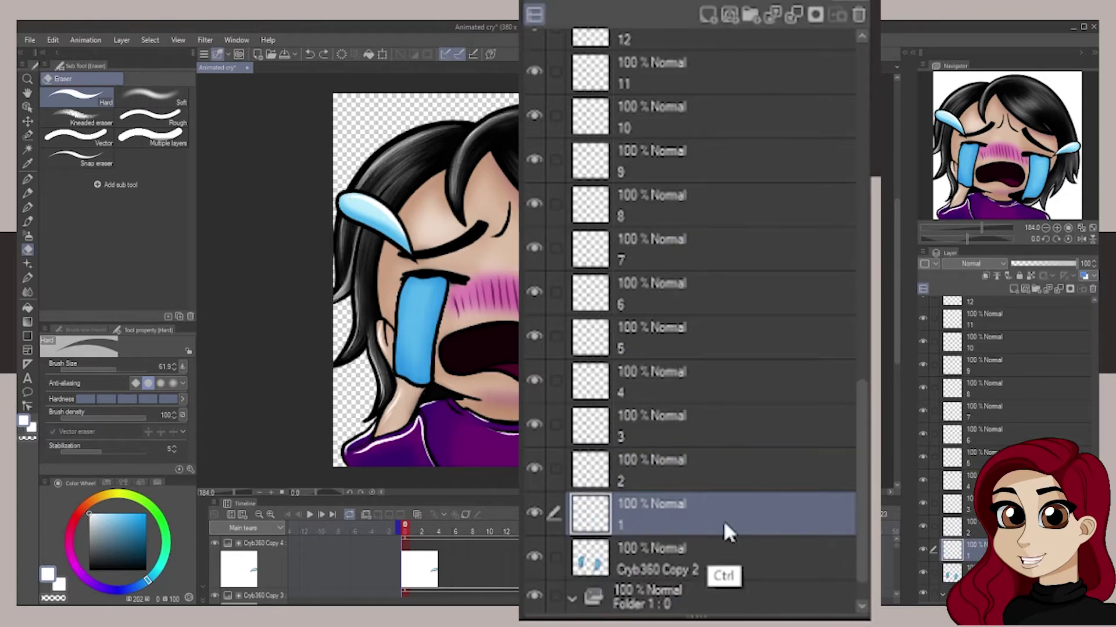
# - Place Cryb360 Copy 2 above cel 1, merge it down, and put the merged cel inside Folder 1
pyautogui.moveTo(705, 558); pyautogui.dragTo(706, 506)
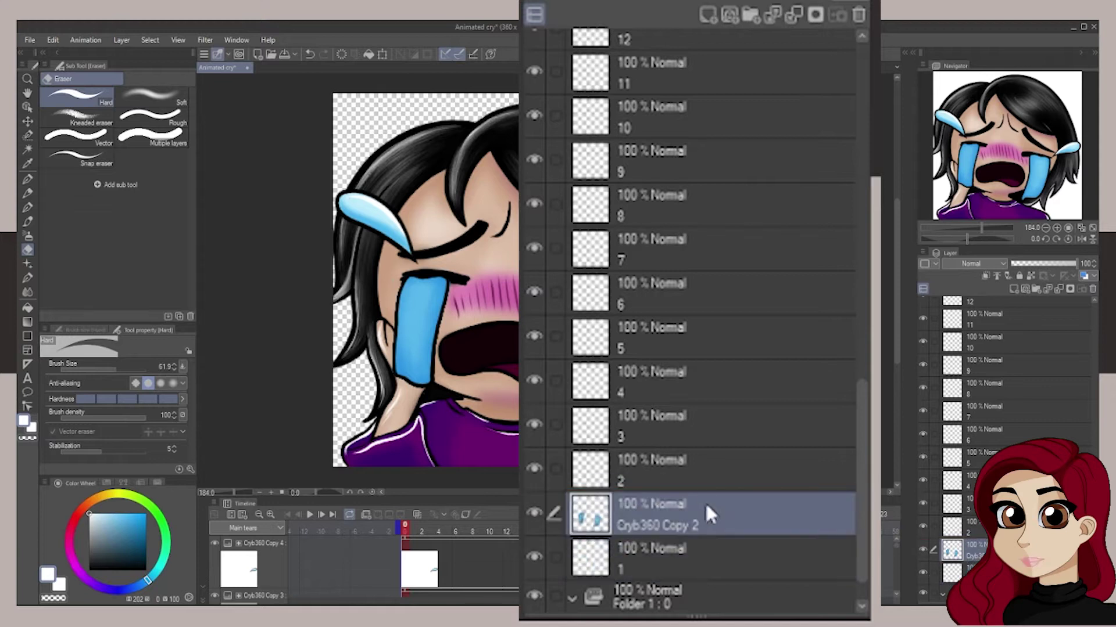
pyautogui.rightClick(696, 509)
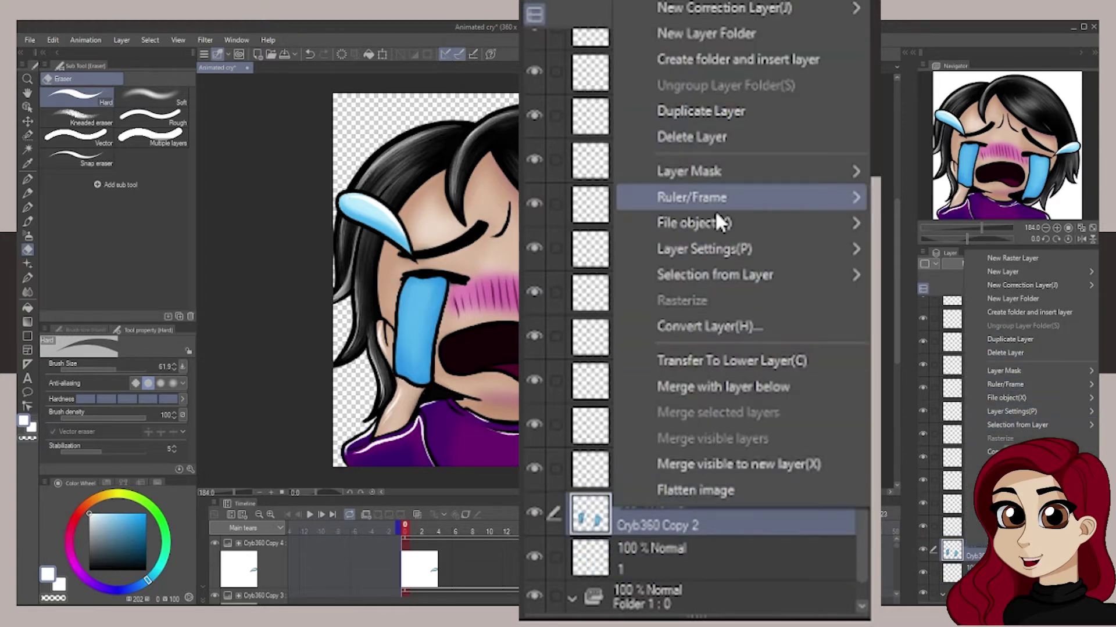
pyautogui.click(723, 389)
pyautogui.moveTo(695, 518); pyautogui.dragTo(707, 563)
# - Distribute the tear layers Cryb360 Copy 5 to Copy 11 among the blank cels, one directly above each of cels 2 to 8
pyautogui.moveTo(861, 441); pyautogui.dragTo(849, 116)
pyautogui.click(697, 340)
pyautogui.keyDown('shift'); pyautogui.click(693, 105); pyautogui.keyUp('shift')
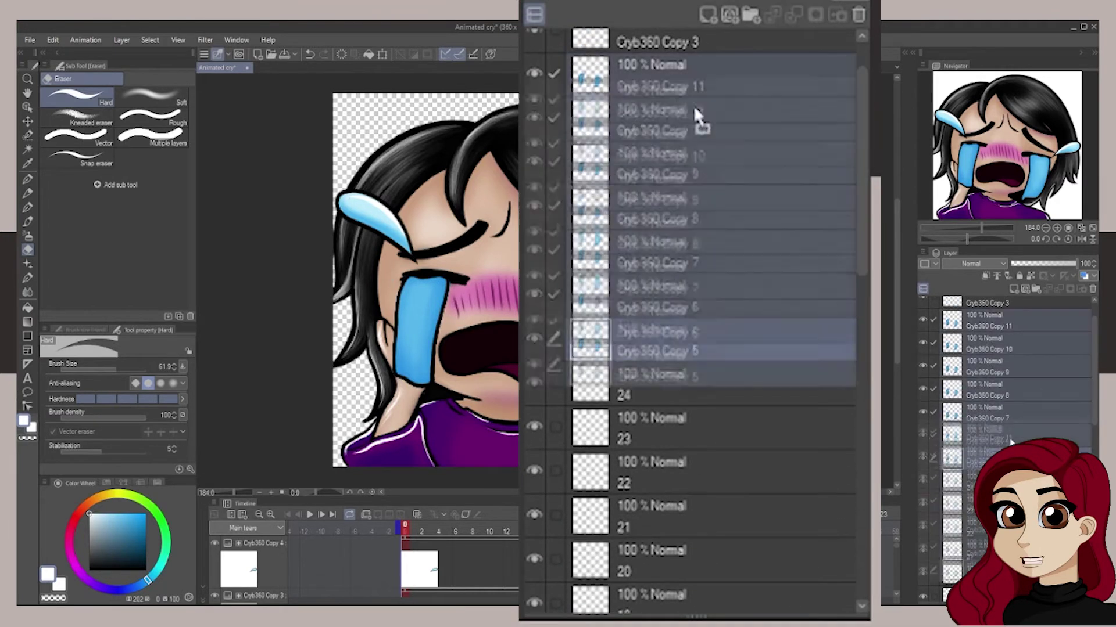
pyautogui.moveTo(692, 106); pyautogui.dragTo(708, 445)
pyautogui.moveTo(701, 164); pyautogui.dragTo(706, 357)
pyautogui.moveTo(727, 110); pyautogui.dragTo(720, 255)
pyautogui.moveTo(710, 71); pyautogui.dragTo(718, 178)
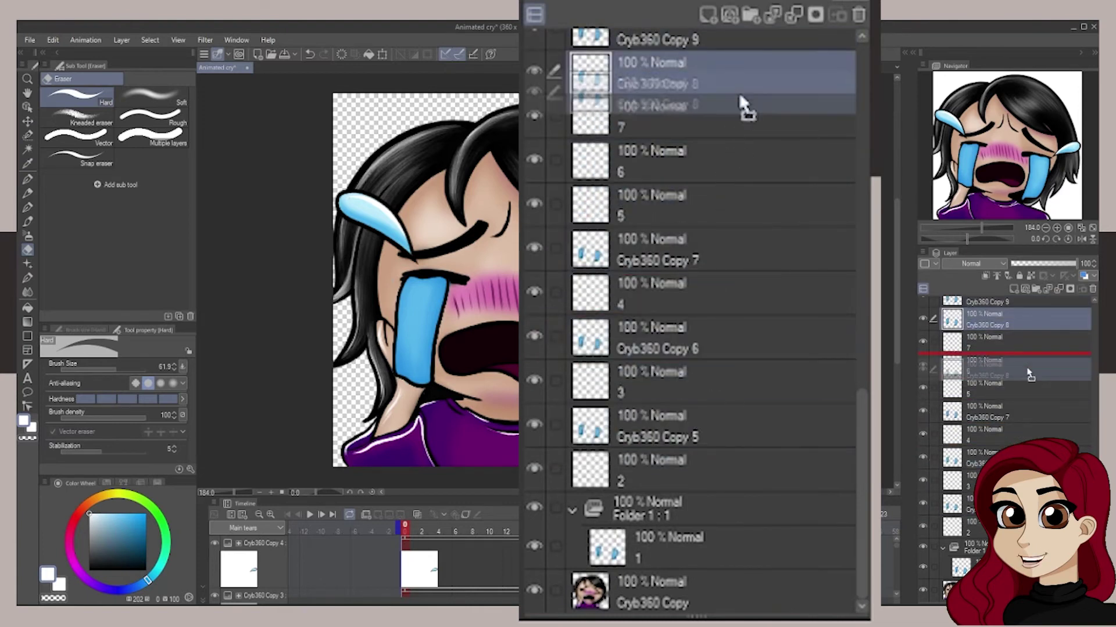
pyautogui.moveTo(731, 50); pyautogui.dragTo(731, 96)
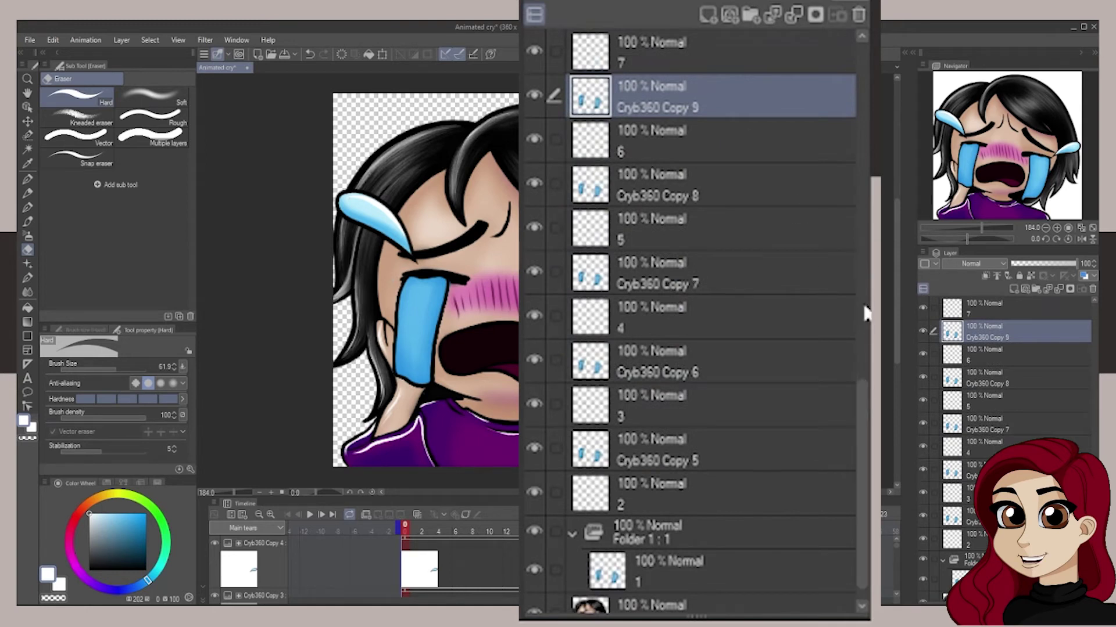
pyautogui.moveTo(862, 389); pyautogui.dragTo(852, 269)
pyautogui.moveTo(689, 290); pyautogui.dragTo(700, 224)
# - Duplicate the tear layer for the remaining blank cels and merge each copy down so cels 2 to 24 all hold the tears
pyautogui.rightClick(687, 248)
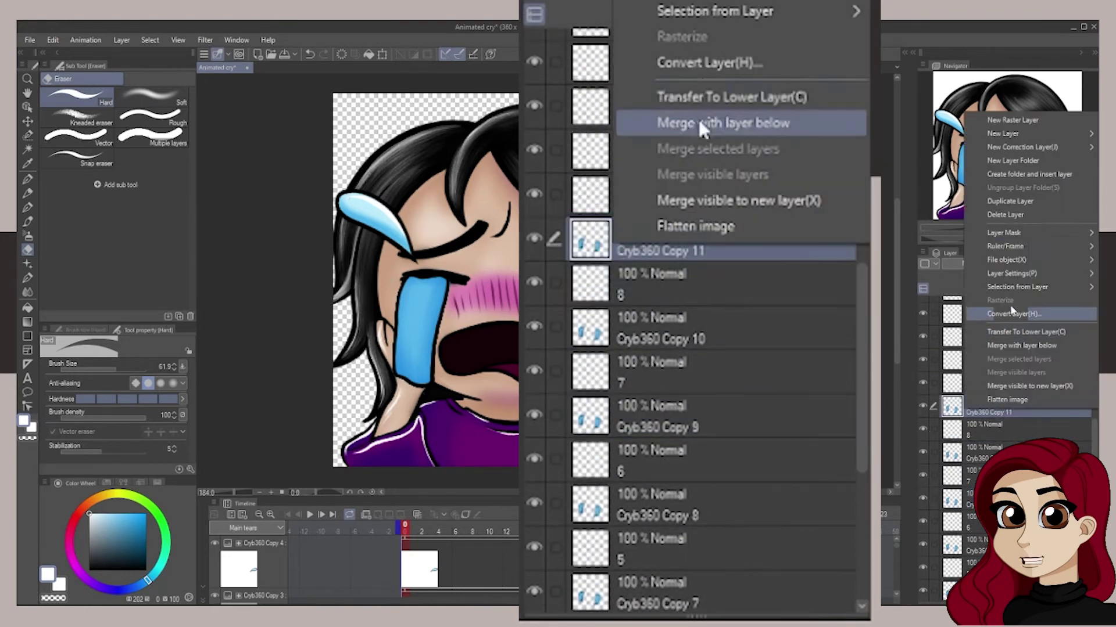
pyautogui.click(1010, 201)
pyautogui.moveTo(996, 410); pyautogui.dragTo(1011, 336)
pyautogui.rightClick(997, 384)
pyautogui.click(1009, 178)
pyautogui.rightClick(999, 351)
pyautogui.click(1009, 153)
pyautogui.rightClick(1017, 334)
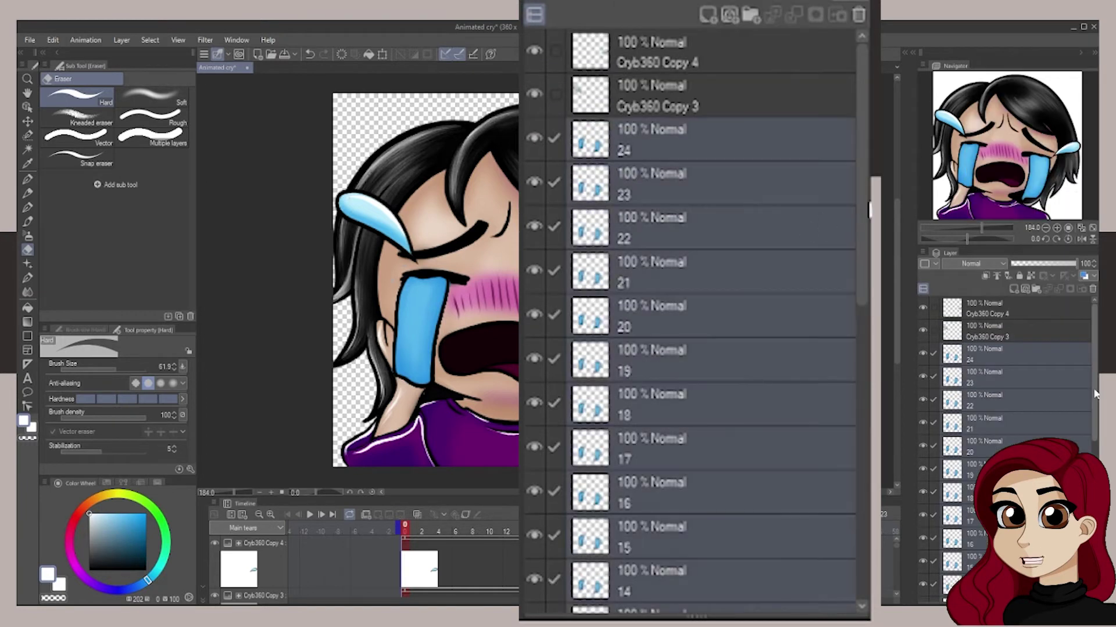
# - Move cels 2 to 24 into Folder 1 and place the folder above all other layers, with one cel per timeline frame
pyautogui.moveTo(1094, 394); pyautogui.dragTo(1093, 547)
pyautogui.moveTo(1014, 488); pyautogui.dragTo(1027, 558)
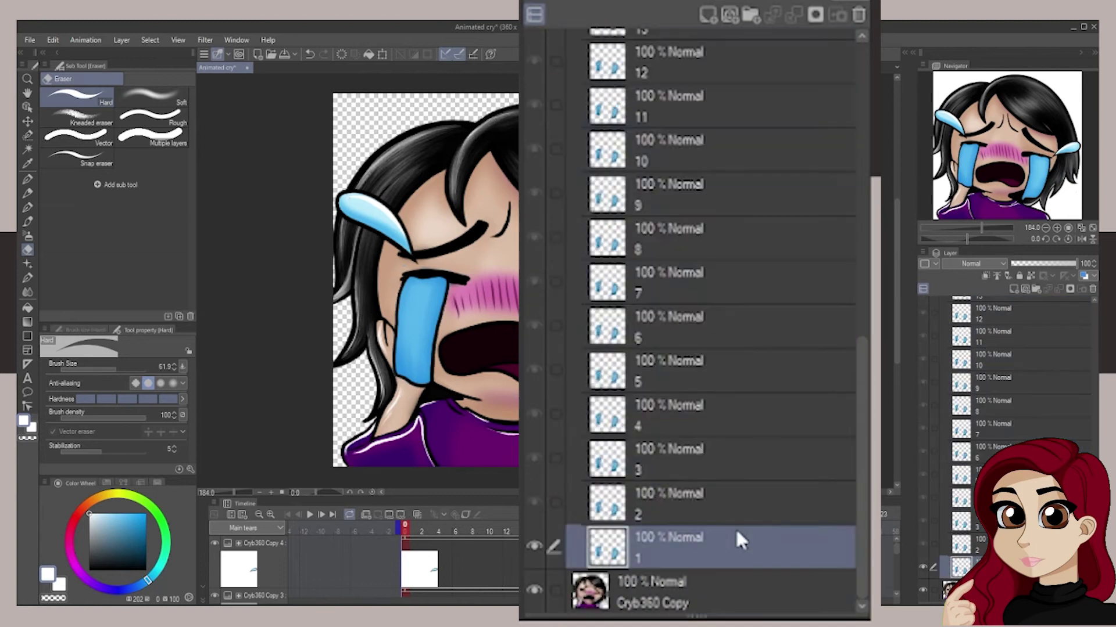
pyautogui.moveTo(1093, 515); pyautogui.dragTo(1093, 413)
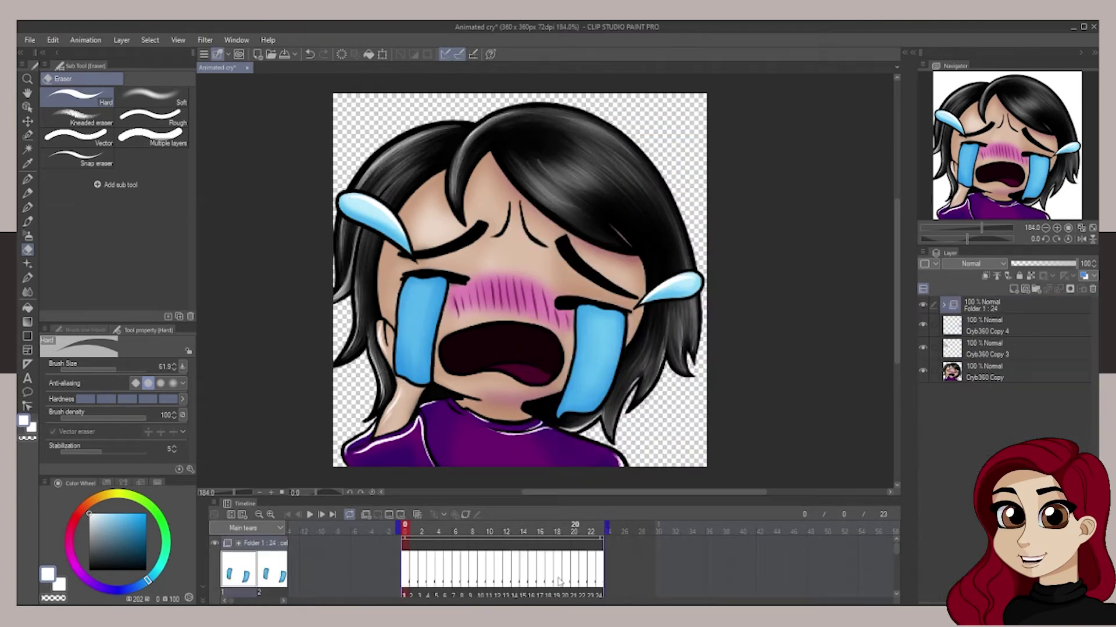
# - On frame 0, paint white highlights across the tops of both tears using the Colored pencil at brush size 8.1
pyautogui.click(944, 307)
pyautogui.click(1089, 381)
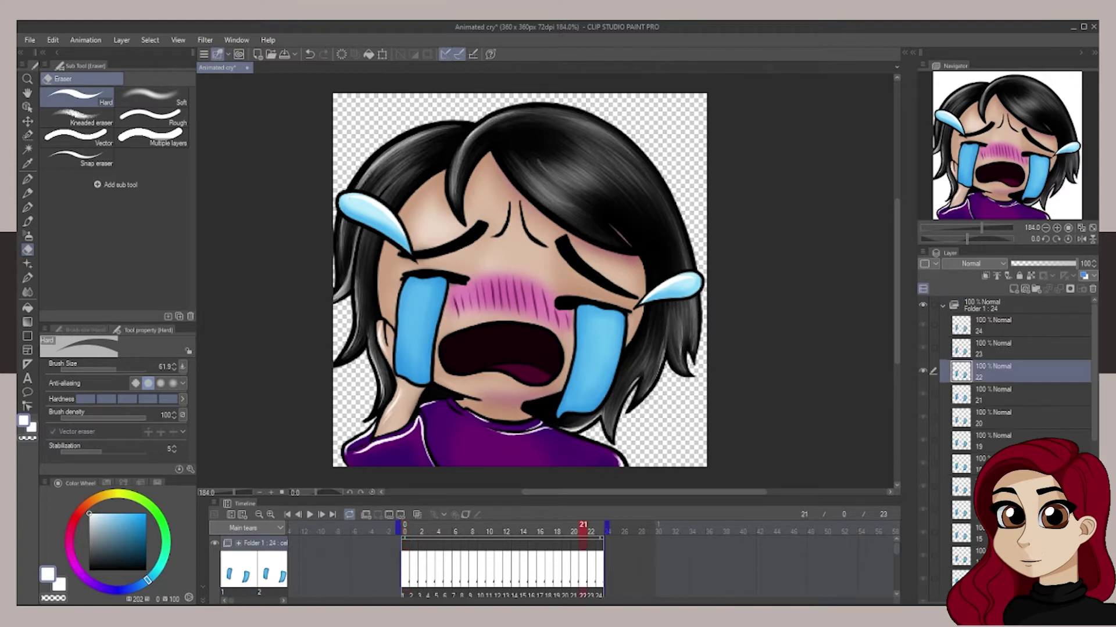
pyautogui.click(405, 534)
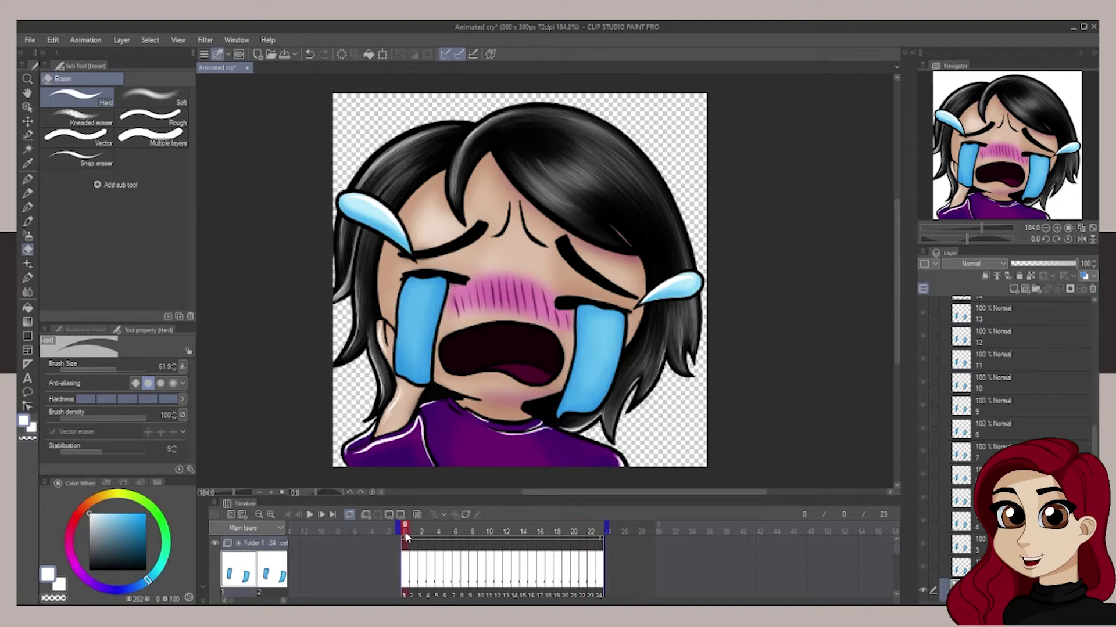
pyautogui.click(28, 179)
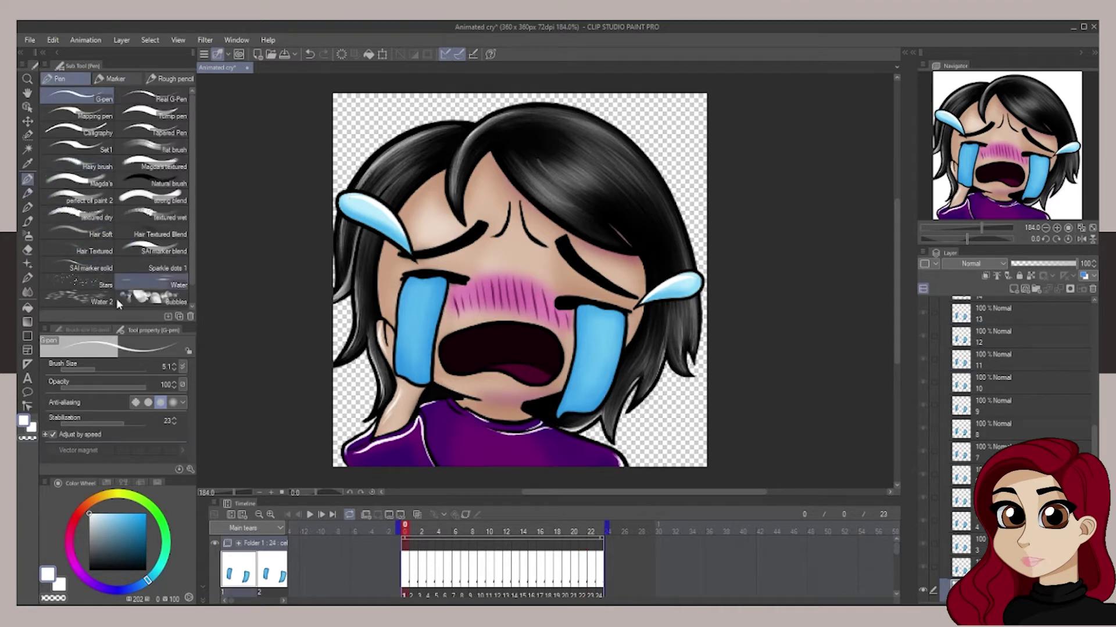
pyautogui.click(28, 195)
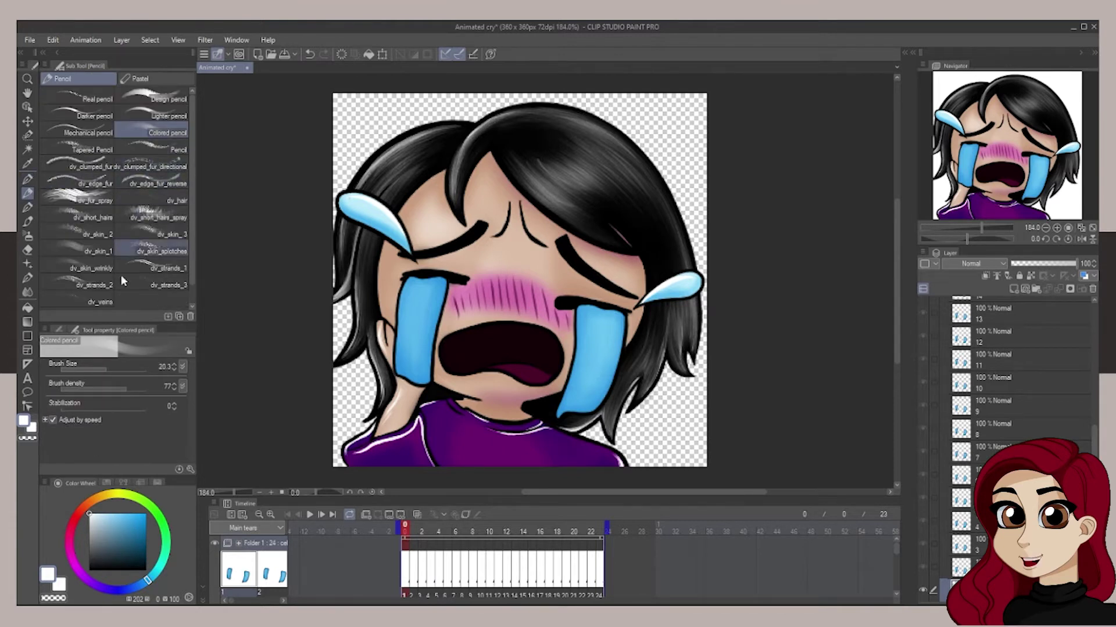
pyautogui.click(99, 366)
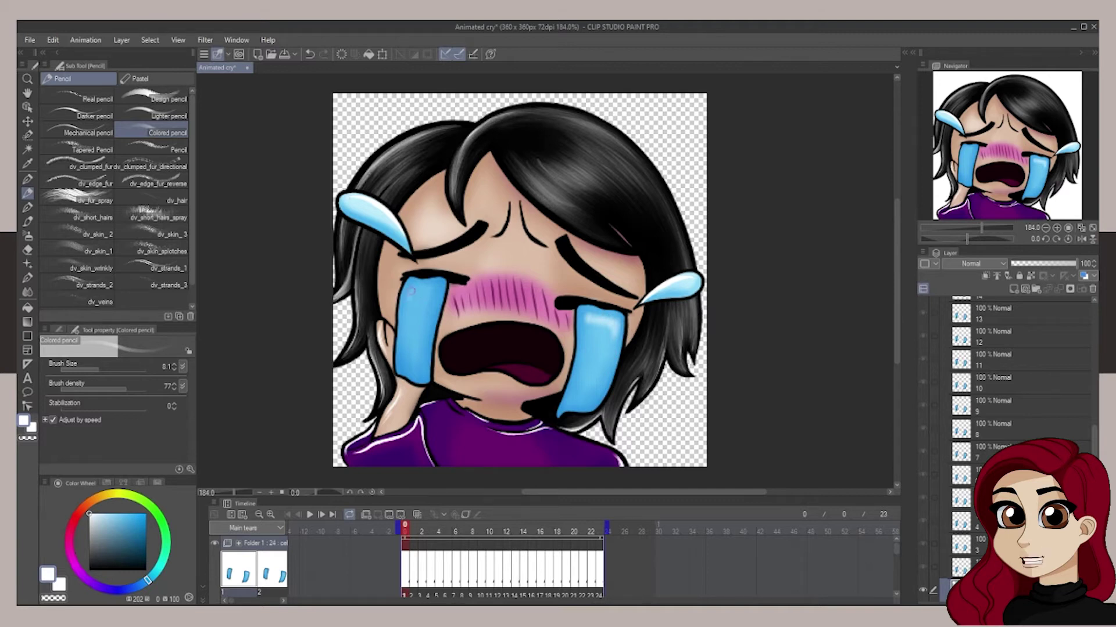
# - Paint white highlights on both tears on frames 1 to 6, placing them slightly lower on each successive frame
pyautogui.press('Right')
pyautogui.moveTo(587, 323); pyautogui.dragTo(604, 322)
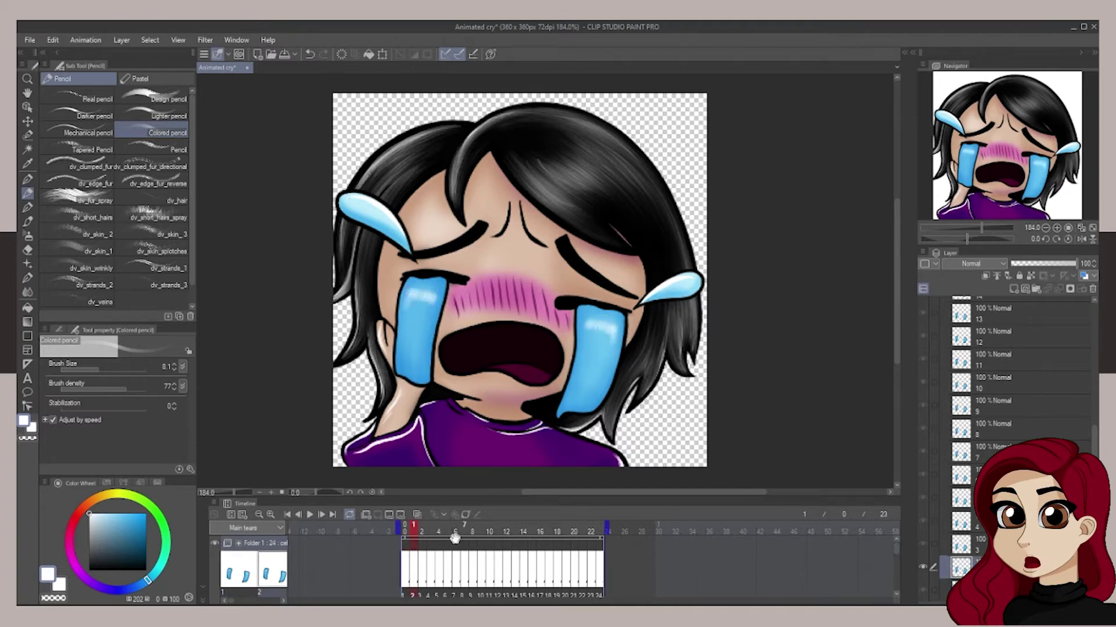
pyautogui.press('Right')
pyautogui.press('Right')
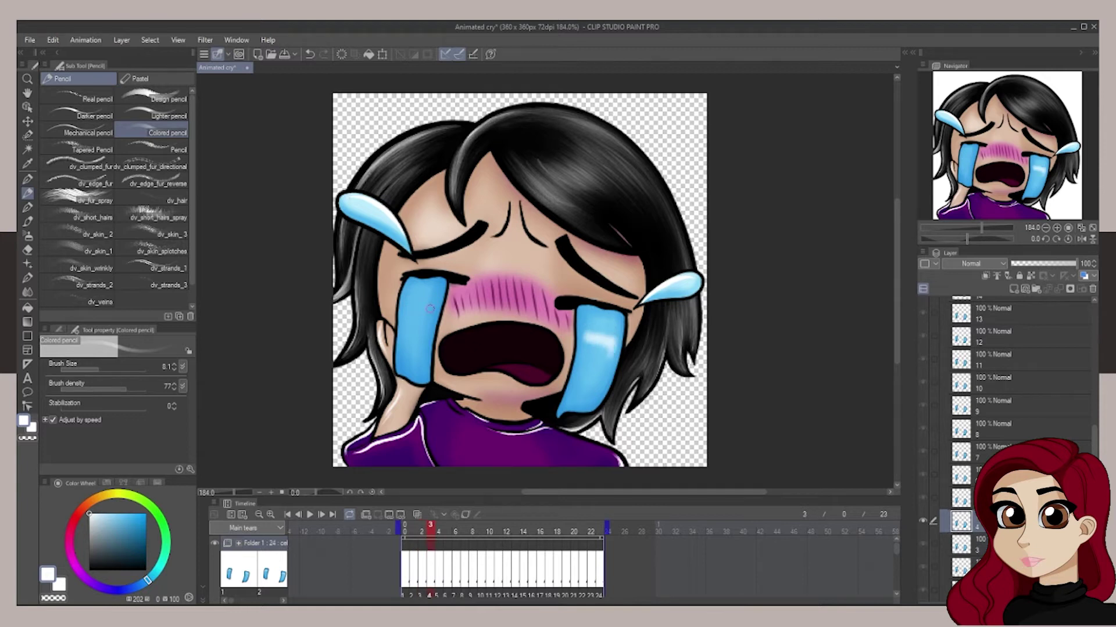
pyautogui.press('Right')
pyautogui.press('Right')
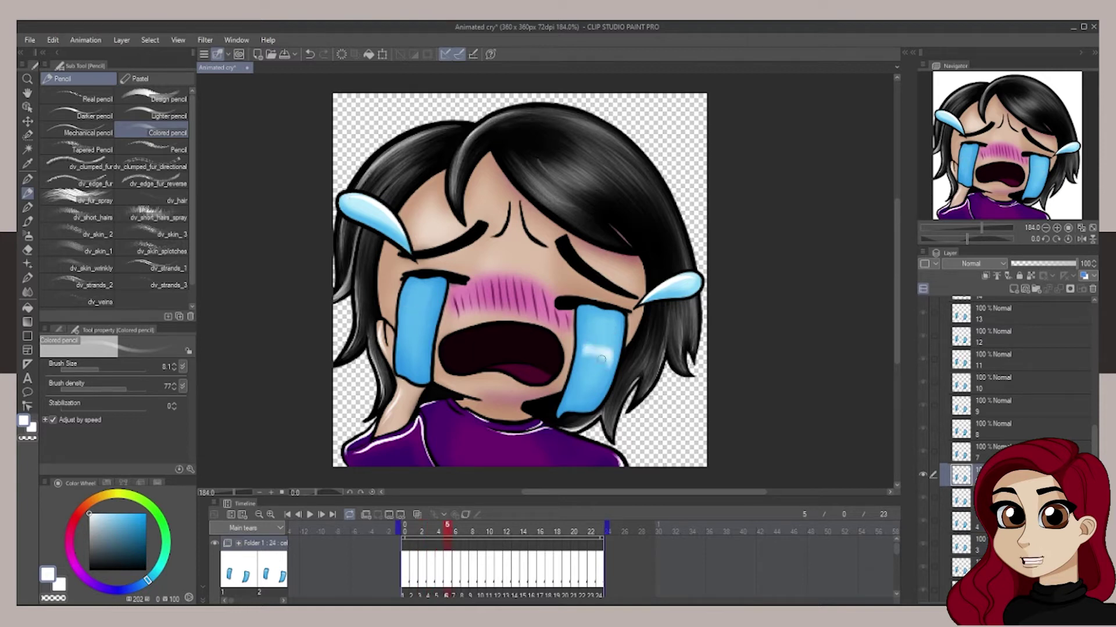
pyautogui.press('Right')
# - Continue the descending highlights on both tears on frames 7 to 12, down to the lower ends of the tears
pyautogui.click(469, 534)
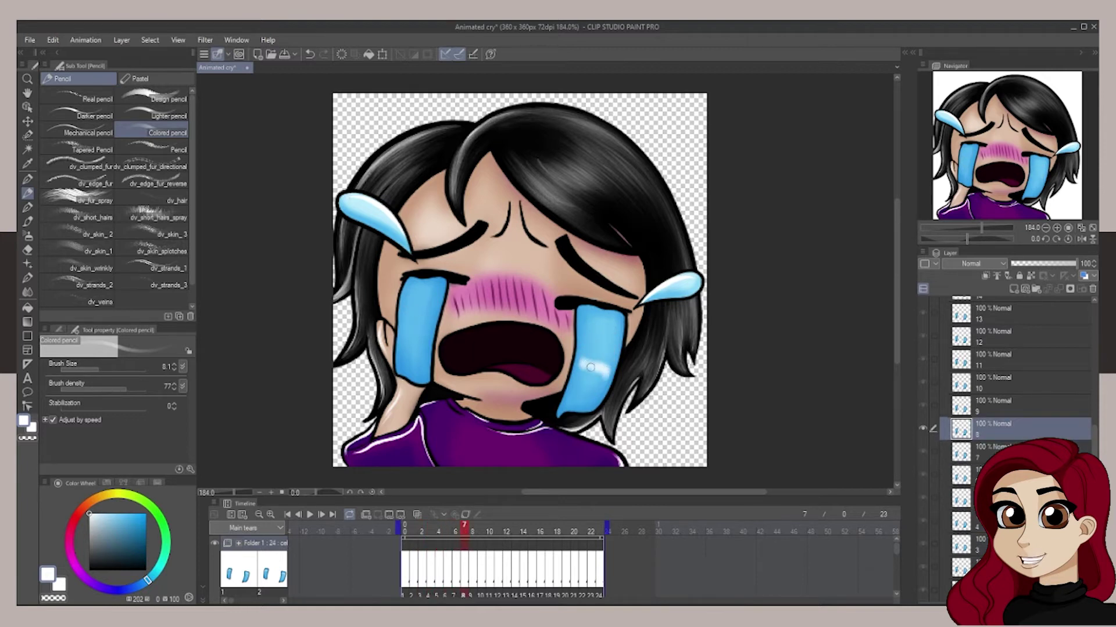
pyautogui.press('Right')
pyautogui.press('Right')
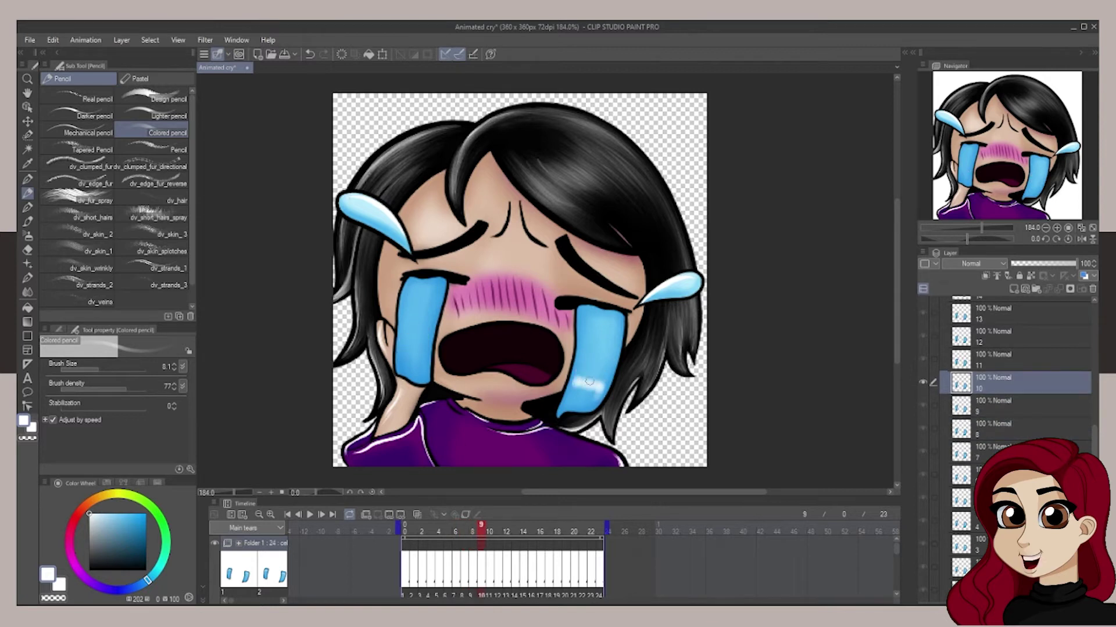
pyautogui.press('Right')
pyautogui.press('Right')
pyautogui.press('Right')
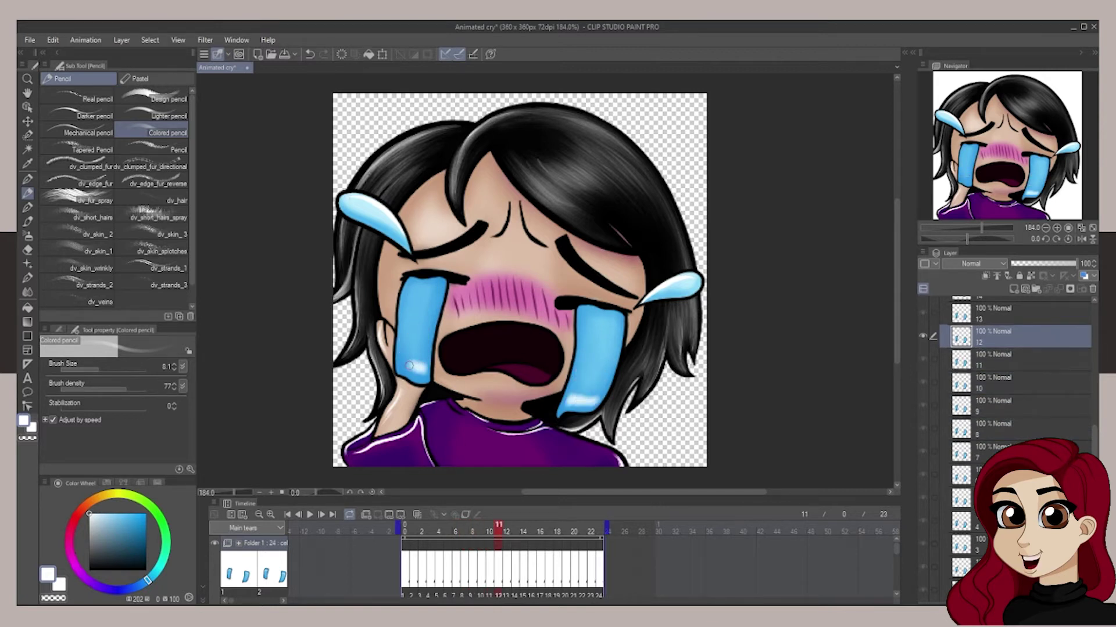
# - Paint key highlights on both tears at the top on frame 13, the middle on frame 18 and the bottom on frame 23
pyautogui.click(517, 531)
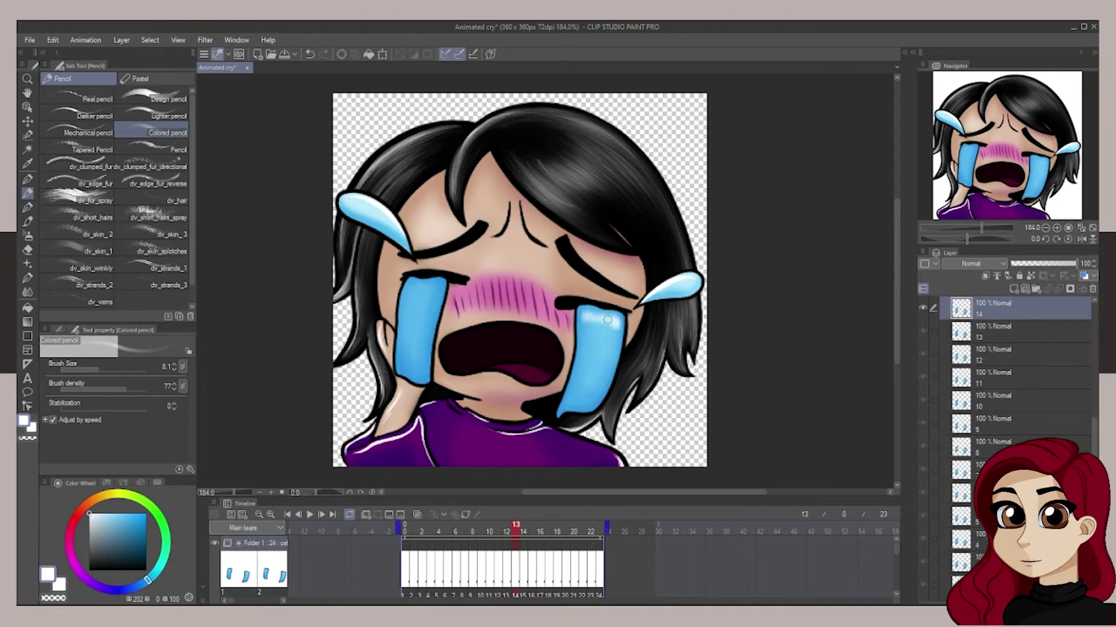
pyautogui.click(559, 531)
pyautogui.moveTo(578, 362); pyautogui.dragTo(613, 368)
pyautogui.moveTo(401, 328); pyautogui.dragTo(430, 331)
pyautogui.click(601, 531)
pyautogui.moveTo(564, 405); pyautogui.dragTo(597, 403)
pyautogui.moveTo(415, 377); pyautogui.dragTo(427, 378)
# - Paint in-between highlights on both tears on frames 14 and 15, each slightly lower than on the preceding frame
pyautogui.click(518, 527)
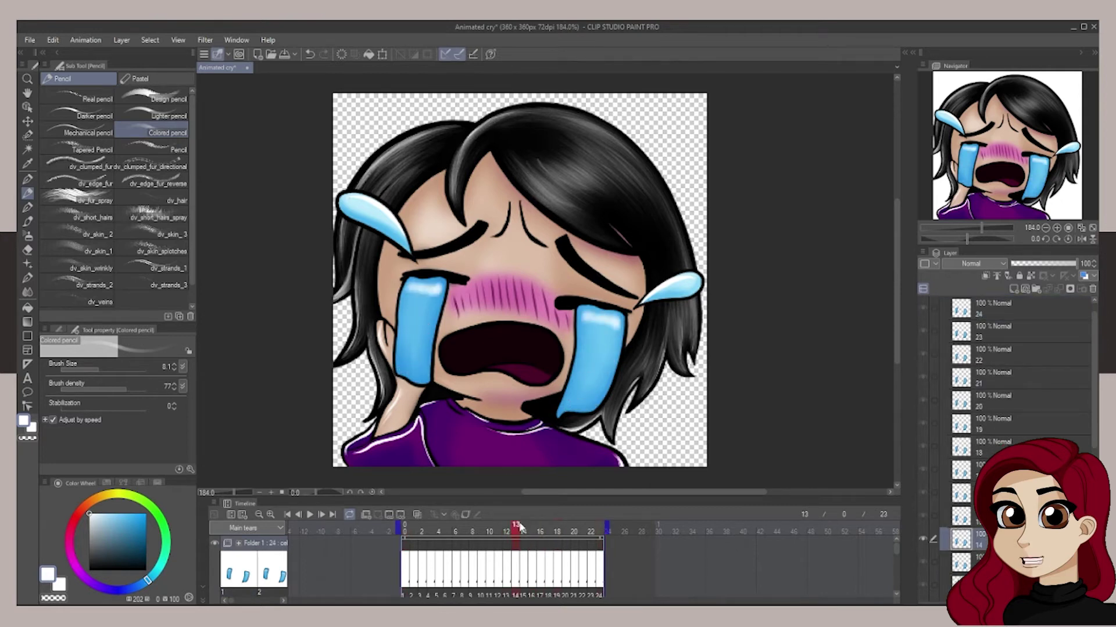
pyautogui.click(524, 527)
pyautogui.moveTo(584, 323); pyautogui.dragTo(617, 336)
pyautogui.moveTo(406, 299); pyautogui.dragTo(435, 303)
pyautogui.click(532, 527)
pyautogui.moveTo(583, 337); pyautogui.dragTo(615, 345)
pyautogui.moveTo(406, 309); pyautogui.dragTo(430, 309)
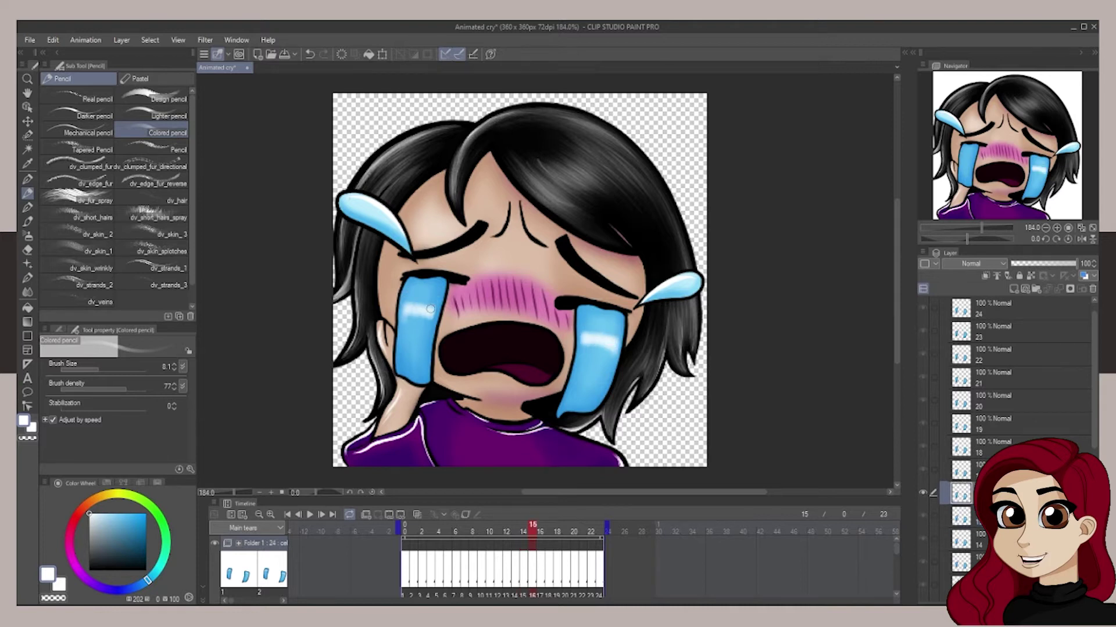
# - Paint in-between highlights on both tears on frames 16 and 17, approaching the middle position of frame 18
pyautogui.click(541, 529)
pyautogui.moveTo(583, 346); pyautogui.dragTo(615, 353)
pyautogui.moveTo(407, 319); pyautogui.dragTo(433, 322)
pyautogui.click(550, 529)
pyautogui.moveTo(581, 356); pyautogui.dragTo(614, 362)
pyautogui.moveTo(407, 324); pyautogui.dragTo(431, 327)
# - Paint descending in-between highlights on both tears on frames 19 to 22 and play back the animation
pyautogui.click(560, 531)
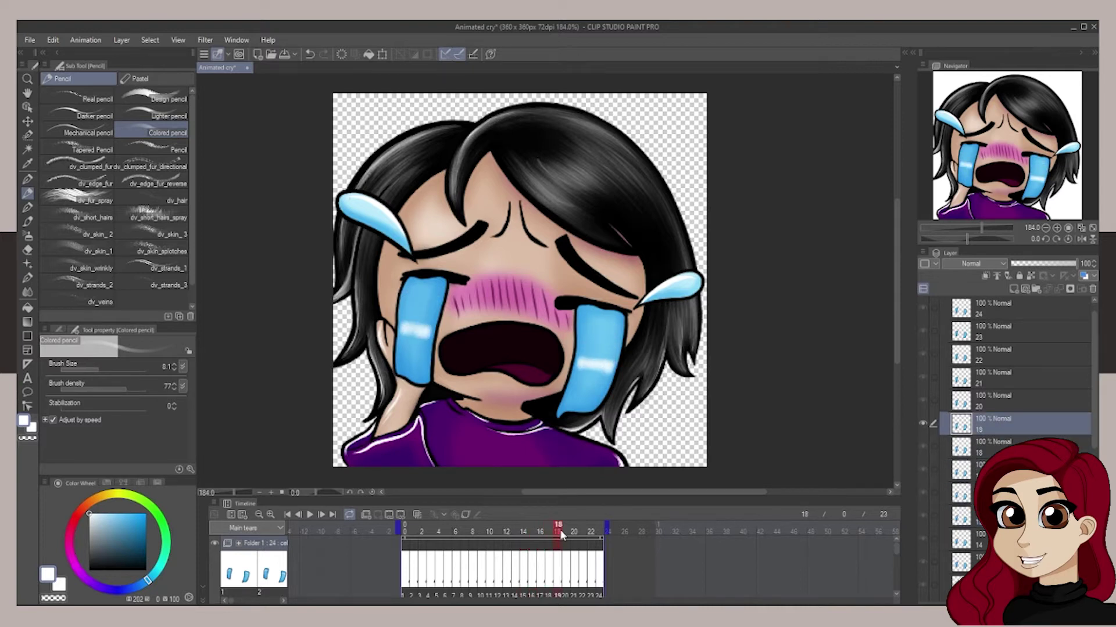
pyautogui.press('Right')
pyautogui.press('Right')
pyautogui.press('Right')
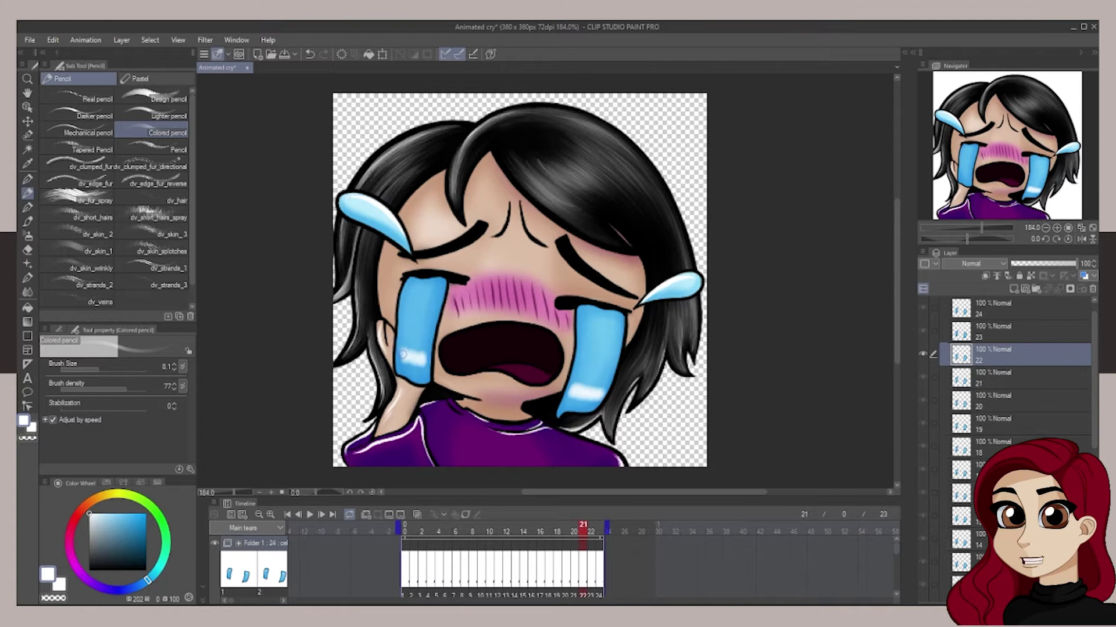
pyautogui.press('Right')
pyautogui.moveTo(571, 394); pyautogui.dragTo(599, 400)
pyautogui.moveTo(400, 360); pyautogui.dragTo(424, 366)
pyautogui.click(310, 515)
# - Soften the highlights on both tears on frames 0 to 2 using the Blur tool at brush size 12
pyautogui.click(406, 528)
pyautogui.press('j')
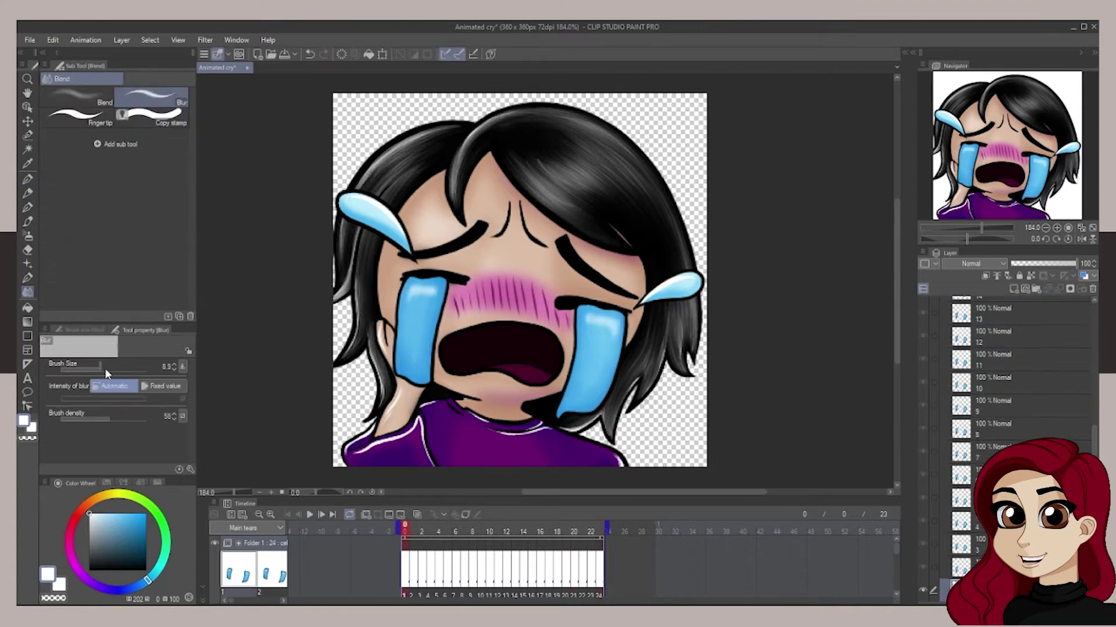
pyautogui.press('Right')
pyautogui.click(422, 525)
pyautogui.moveTo(407, 304); pyautogui.dragTo(433, 308)
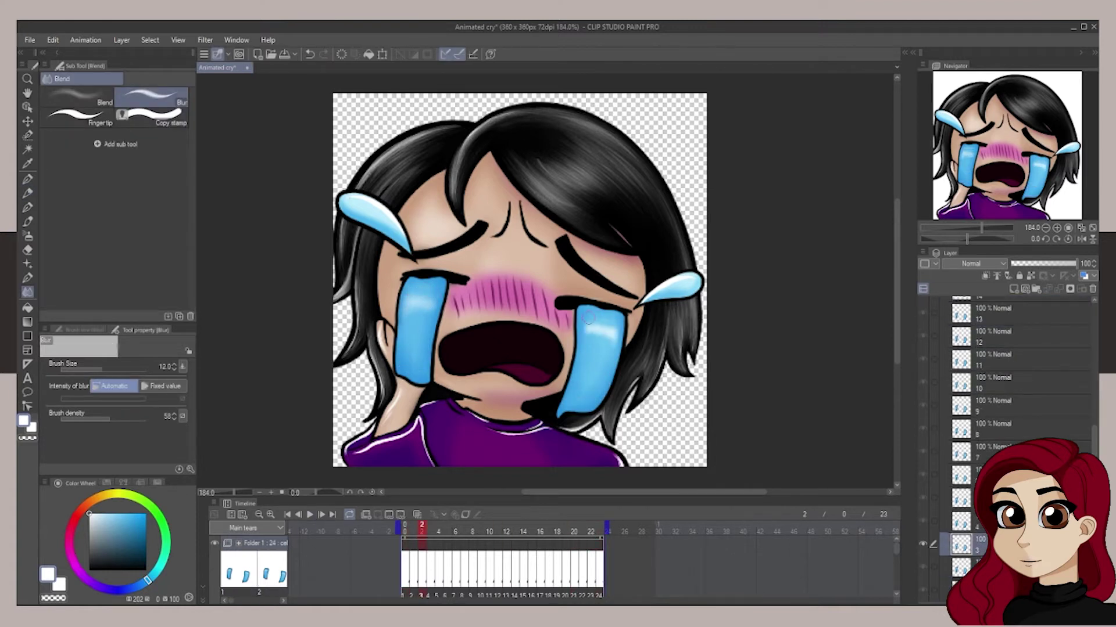
pyautogui.moveTo(587, 328); pyautogui.dragTo(612, 334)
# - Soften the highlights on both tears on frames 3 to 5 with the Blur tool
pyautogui.click(430, 525)
pyautogui.moveTo(407, 311); pyautogui.dragTo(429, 316)
pyautogui.moveTo(585, 337); pyautogui.dragTo(612, 343)
pyautogui.click(439, 525)
pyautogui.press('Right')
pyautogui.press('Right')
pyautogui.press('Right')
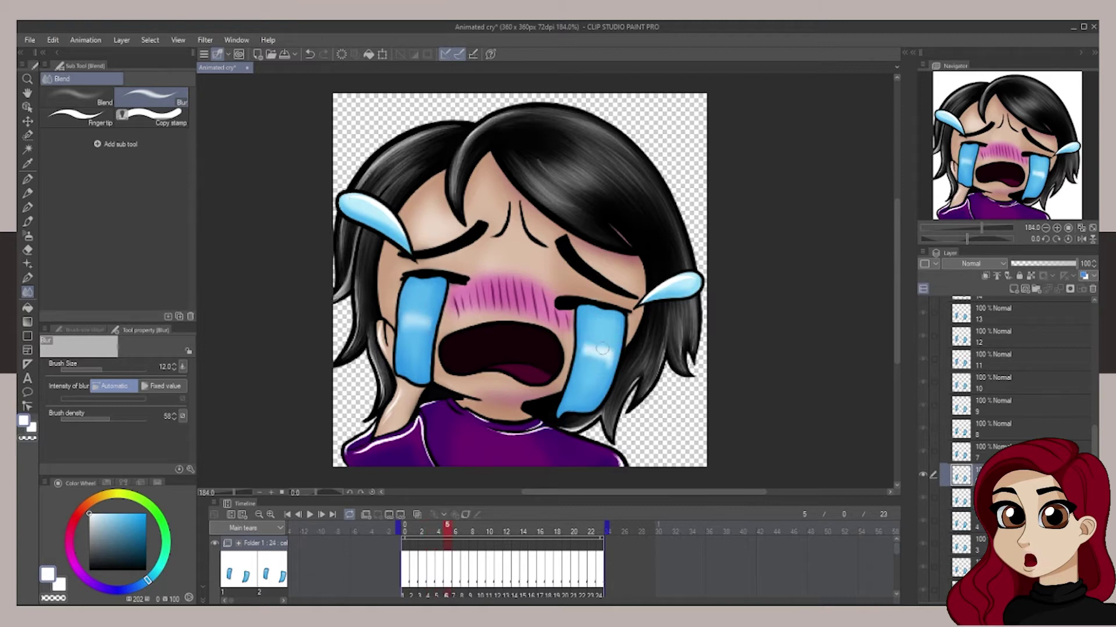
# - Blur the highlights on both tears on frames 6 to 13, frame by frame
pyautogui.press('Right')
pyautogui.press('Right')
pyautogui.press('Right')
pyautogui.press('Right')
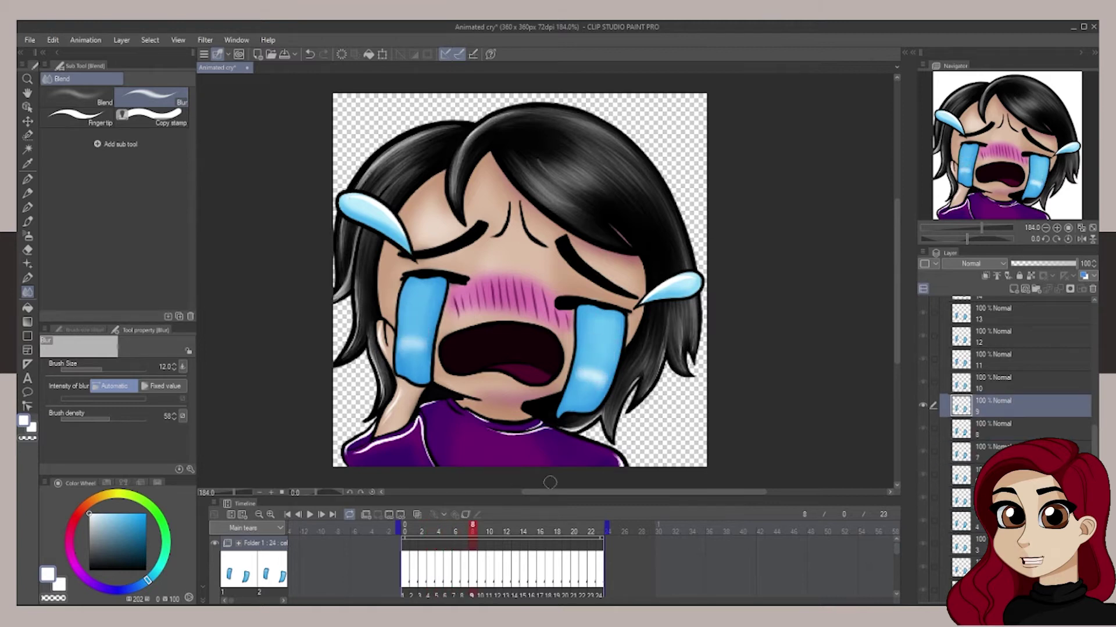
pyautogui.press('Right')
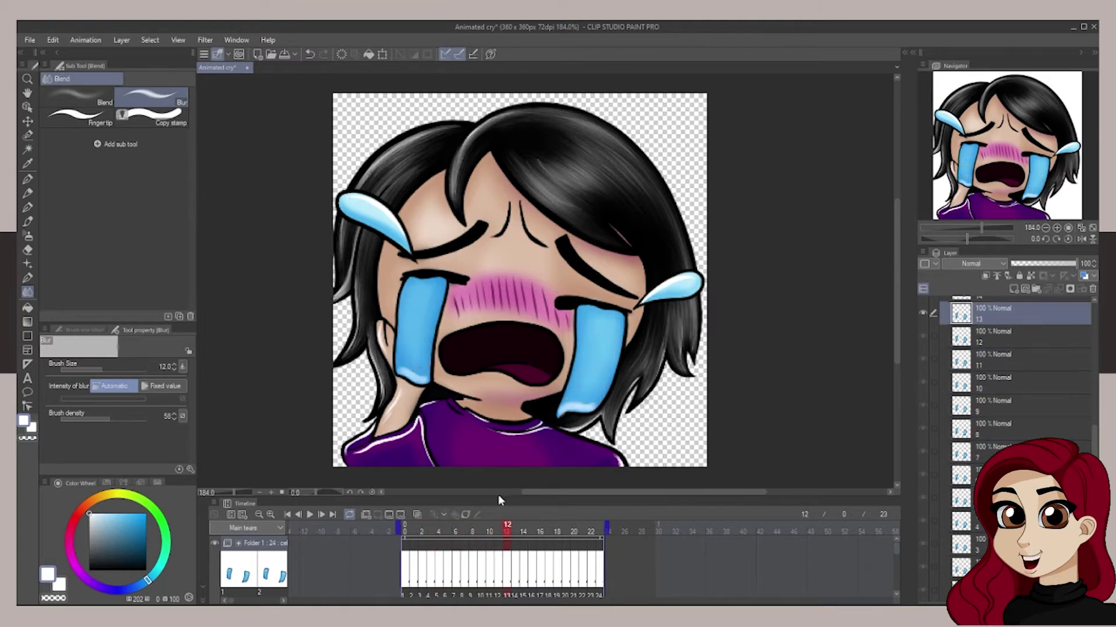
pyautogui.press('Right')
pyautogui.press('Right')
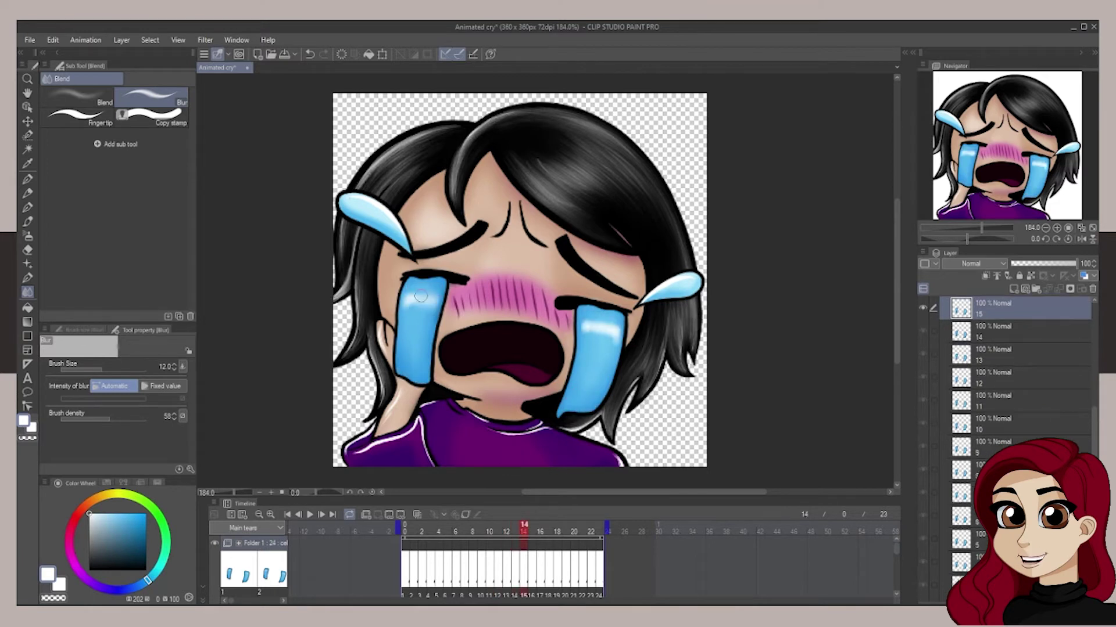
# - Blur the highlights on both tears on frames 14 to 21, frame by frame
pyautogui.press('Right')
pyautogui.press('Right')
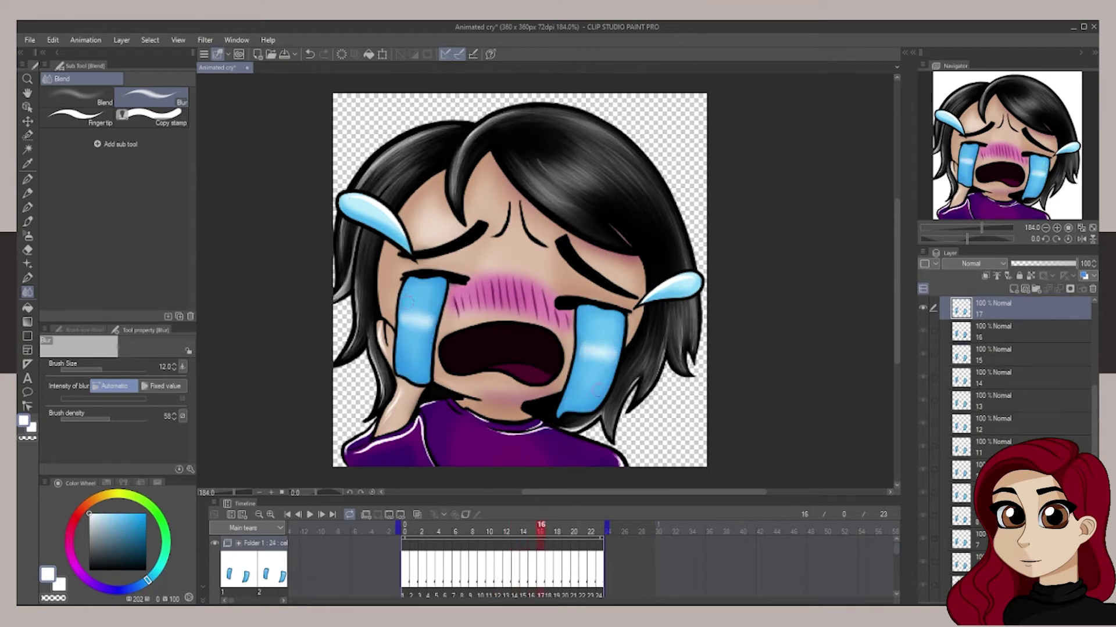
pyautogui.press('Right')
pyautogui.press('Right')
pyautogui.press('Right')
pyautogui.press('Right')
pyautogui.press('Right')
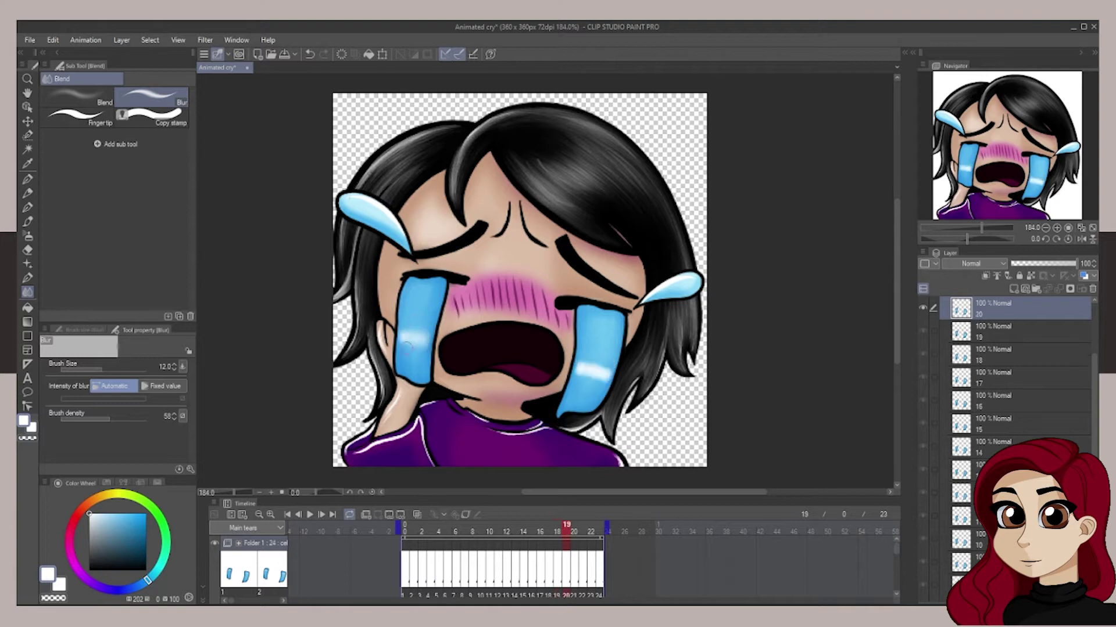
pyautogui.press('Right')
pyautogui.press('Right')
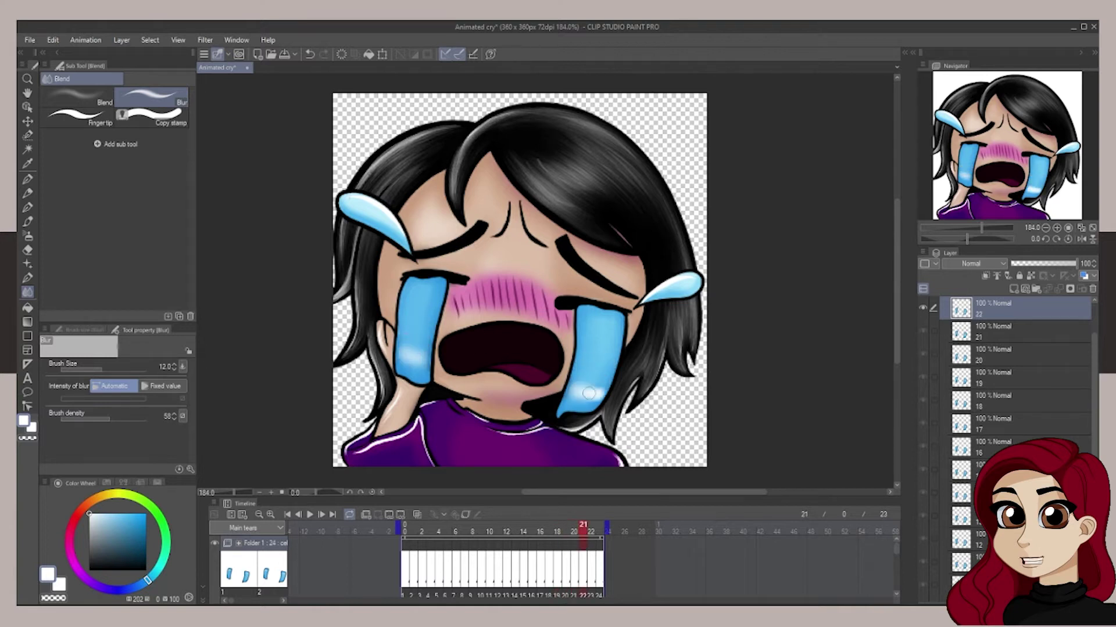
# - Switch to the Colored pencil, review the tear highlights on frames 0, 13 and 17, and play back the animation
pyautogui.click(405, 532)
pyautogui.press('p')
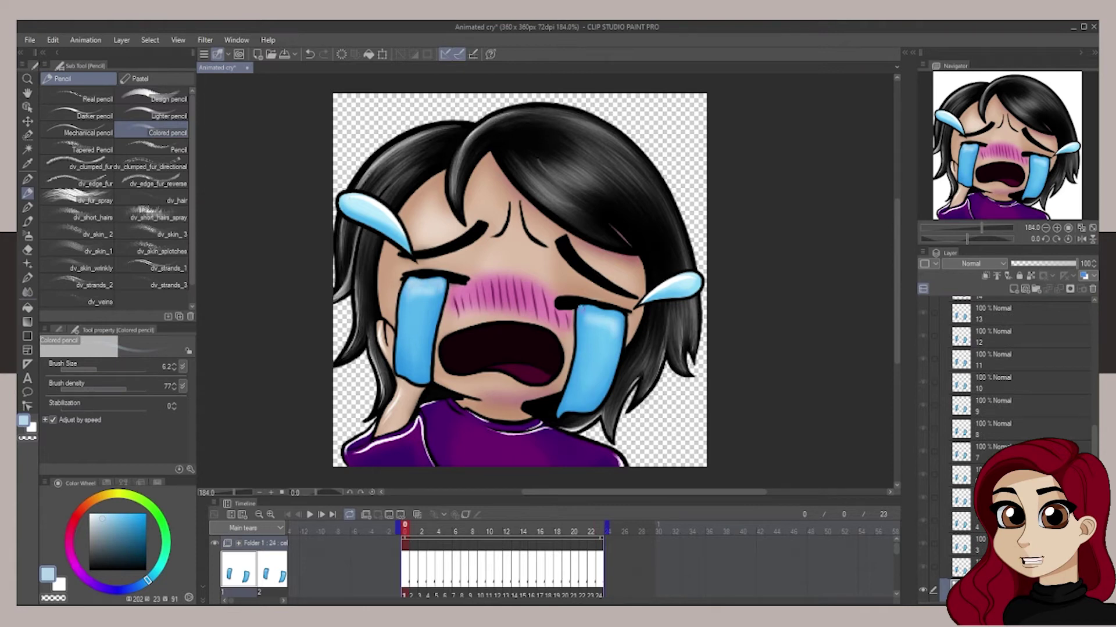
pyautogui.click(516, 530)
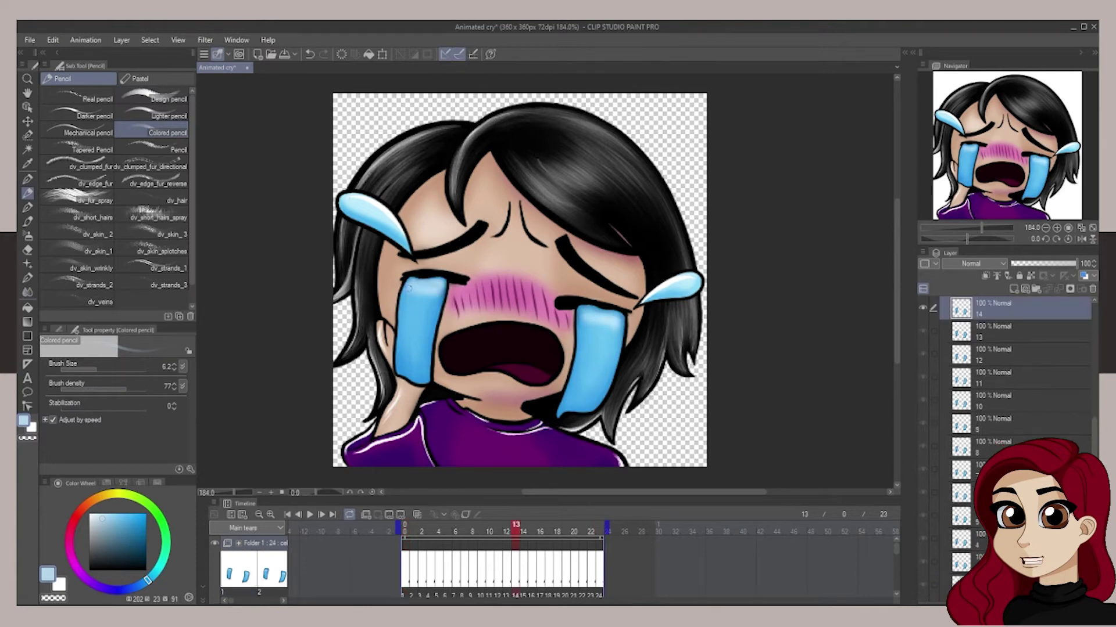
pyautogui.click(309, 515)
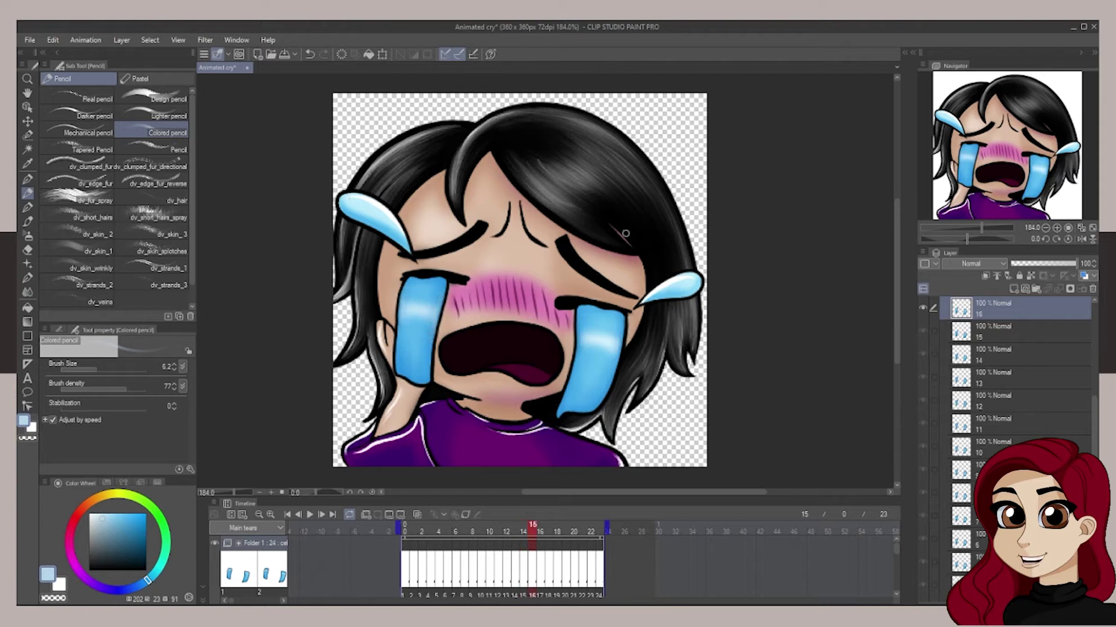
pyautogui.click(549, 528)
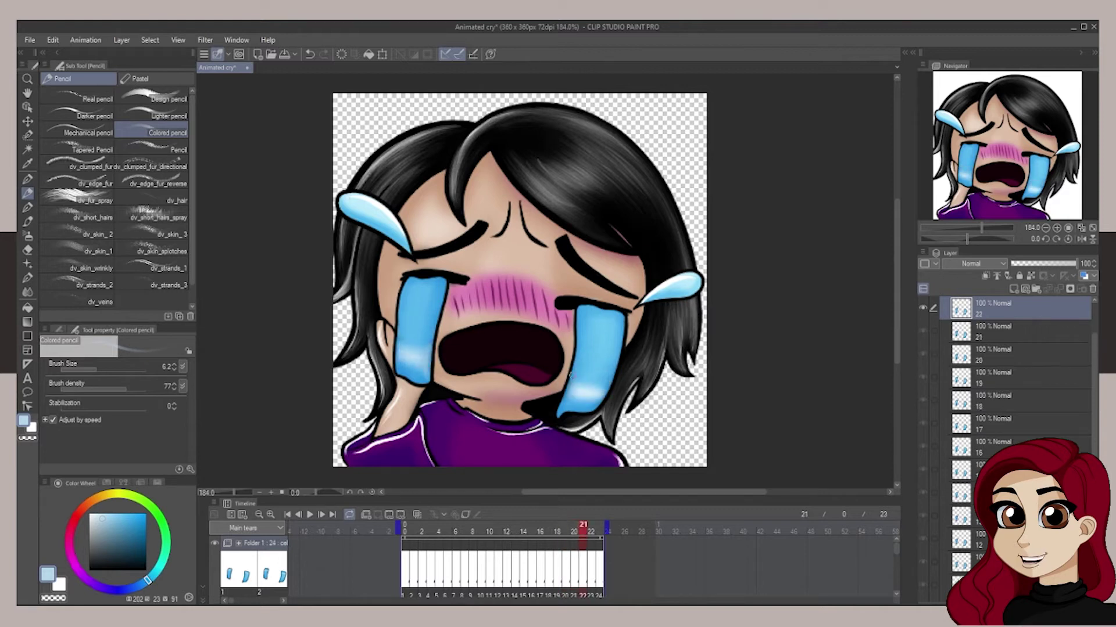
pyautogui.click(309, 514)
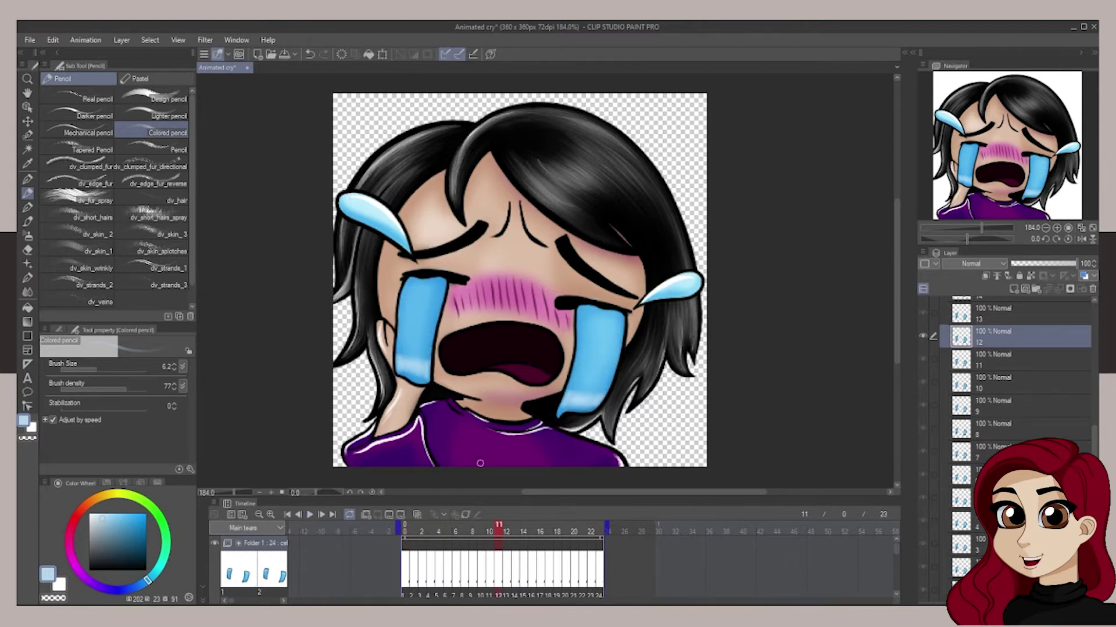
# - Collapse the finished tear animation folder and create a new animation folder starting at frame 0
pyautogui.click(404, 526)
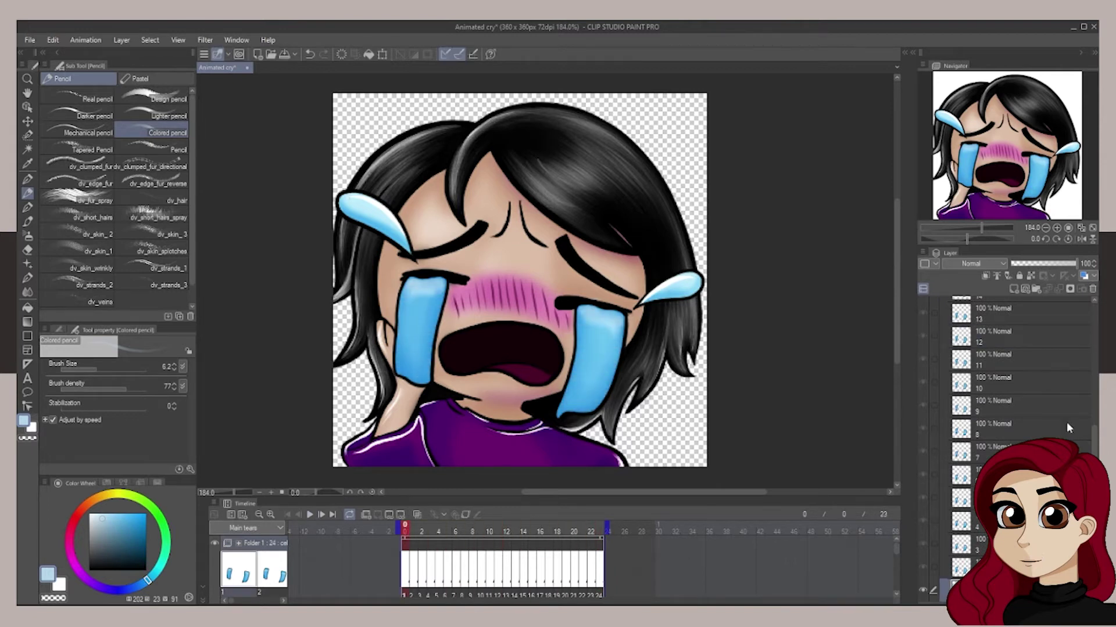
pyautogui.moveTo(1094, 433); pyautogui.dragTo(1092, 308)
pyautogui.click(944, 306)
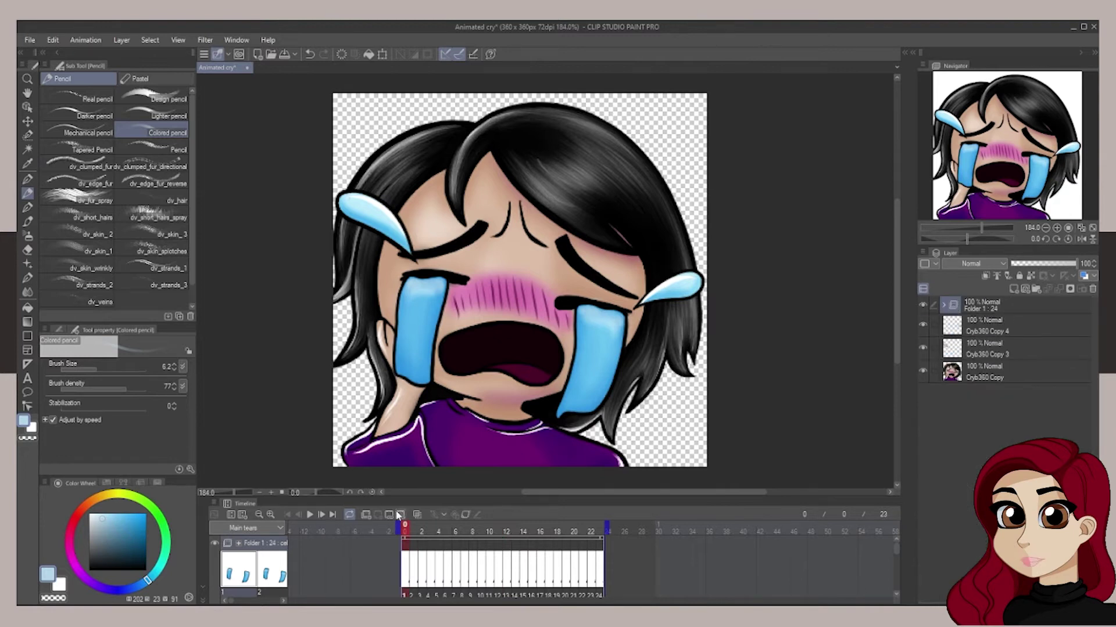
pyautogui.click(367, 514)
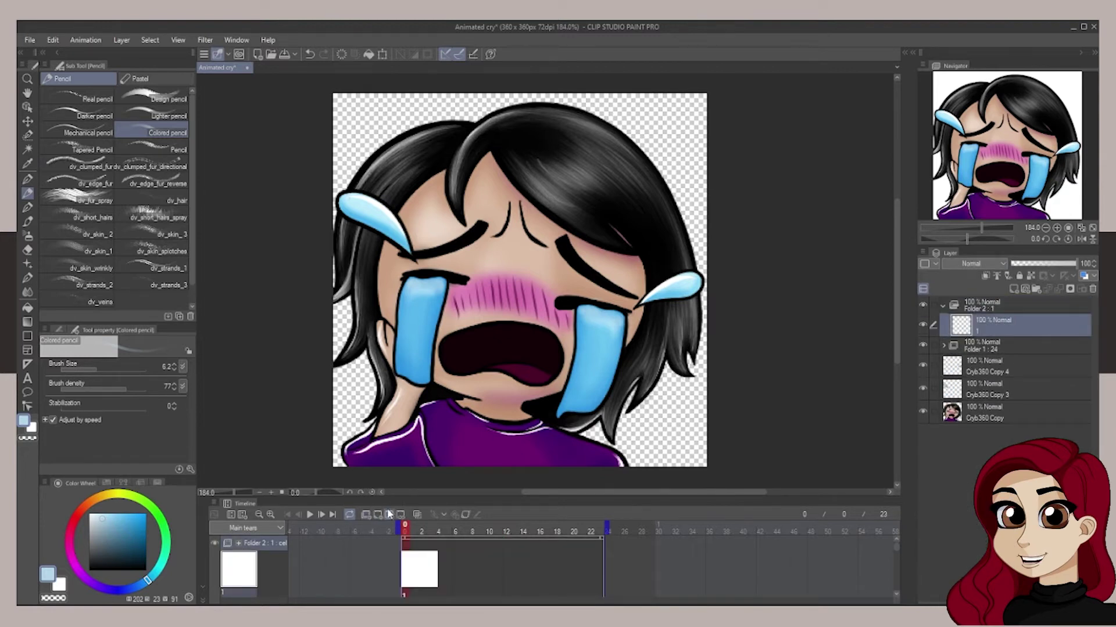
# - Add new animation cels to the new folder on frames 2, 4, 6, 8 and 10
pyautogui.click(422, 529)
pyautogui.click(378, 515)
pyautogui.click(439, 529)
pyautogui.click(378, 515)
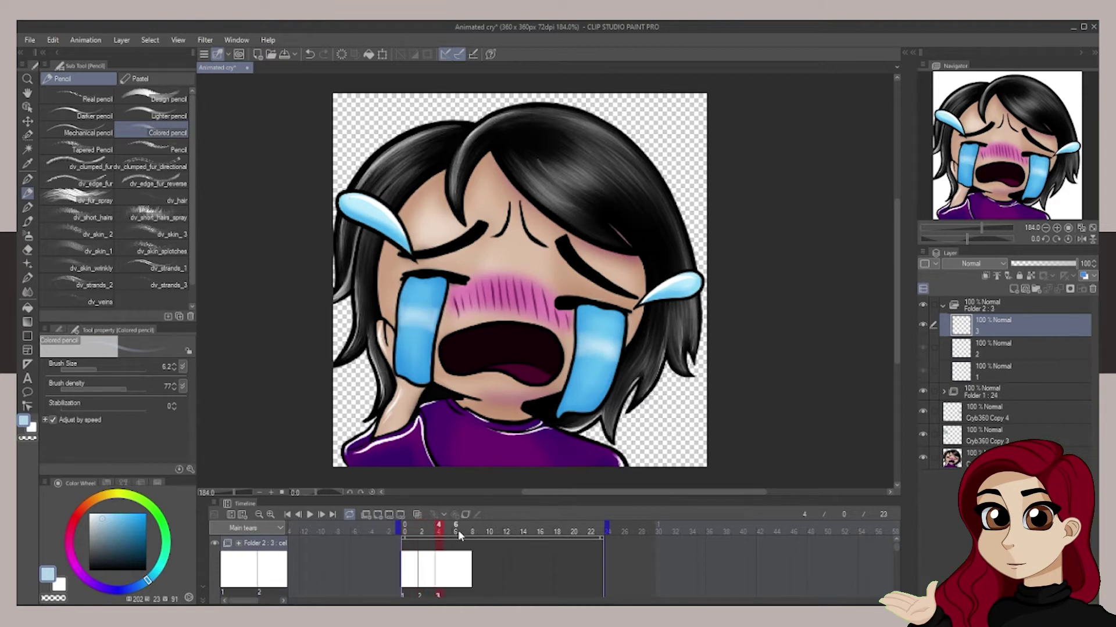
pyautogui.click(389, 515)
pyautogui.click(389, 515)
pyautogui.click(388, 515)
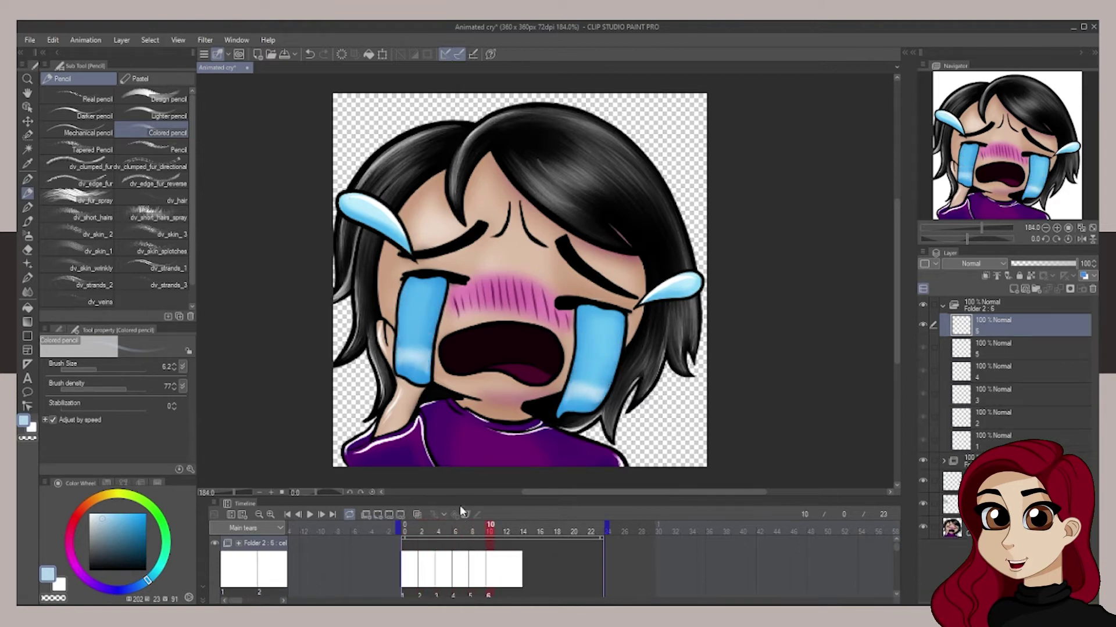
# - Continue adding animation cels on every second frame from 12 to 22 in the new folder
pyautogui.click(377, 515)
pyautogui.click(377, 516)
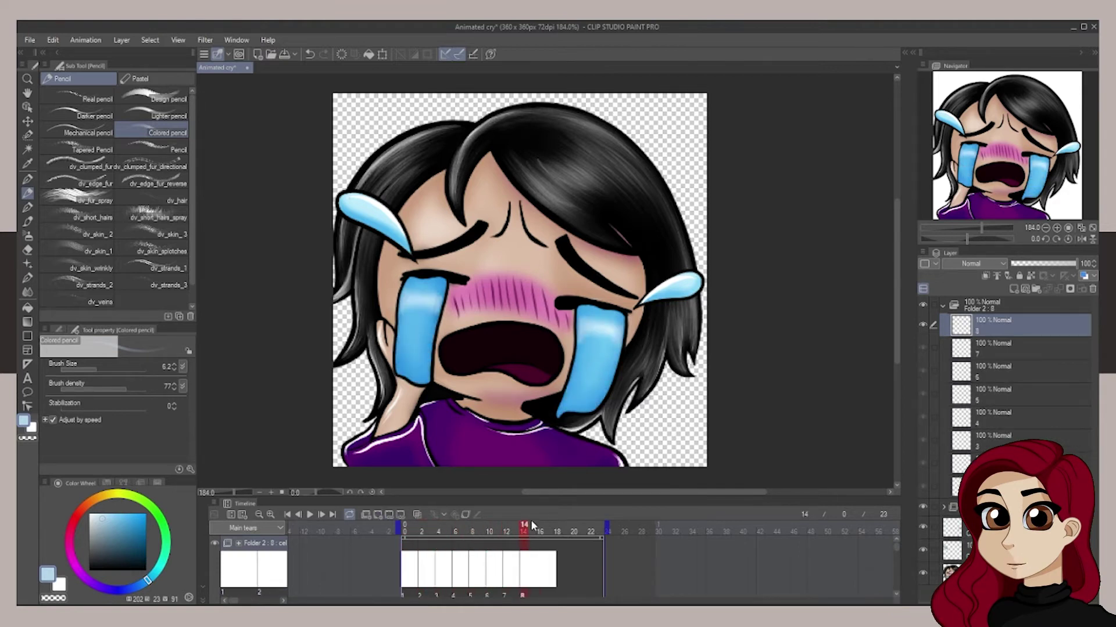
pyautogui.click(377, 516)
pyautogui.click(378, 515)
pyautogui.click(377, 515)
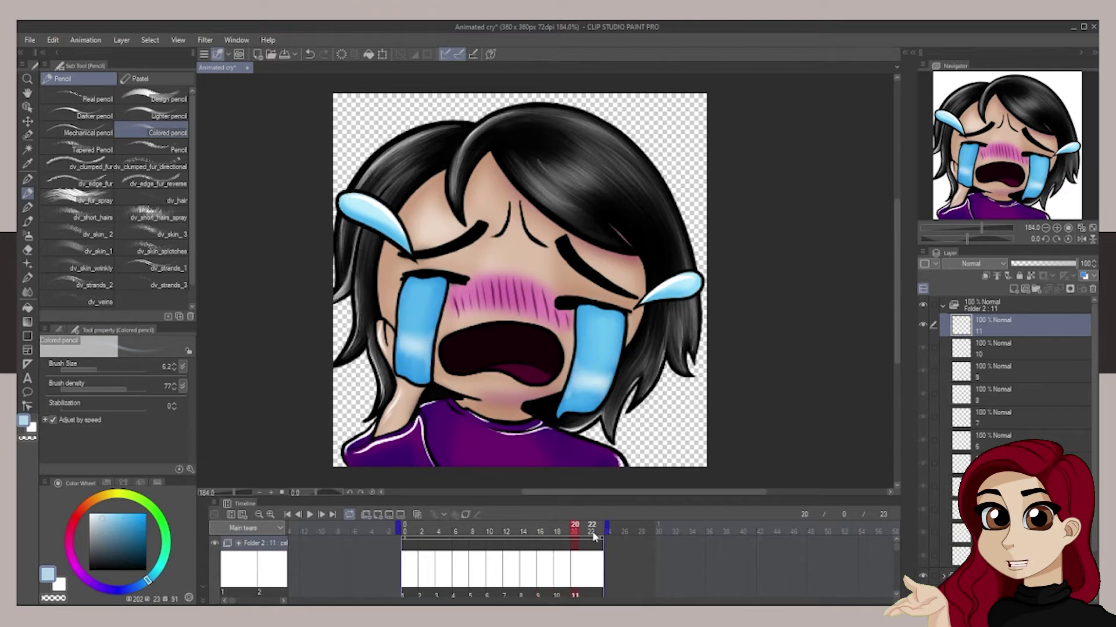
pyautogui.click(593, 533)
# - Duplicate the Cryb360 Copy 3 layer with the flying teardrop repeatedly so there are copies for the new cels
pyautogui.click(406, 530)
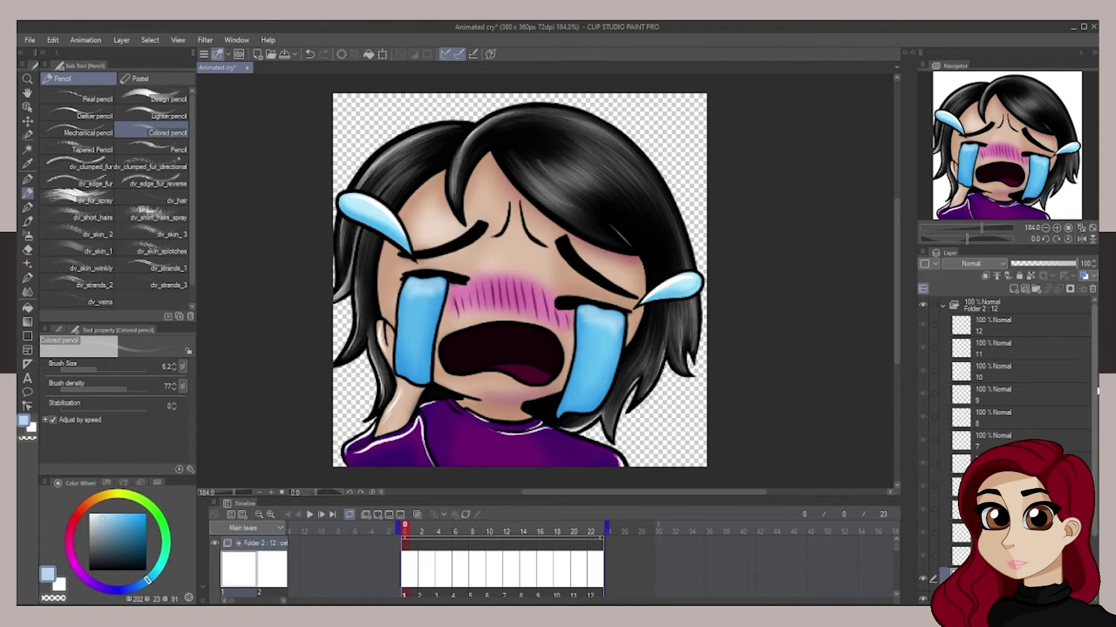
pyautogui.moveTo(1092, 383); pyautogui.dragTo(1092, 441)
pyautogui.click(924, 568)
pyautogui.click(922, 568)
pyautogui.rightClick(982, 566)
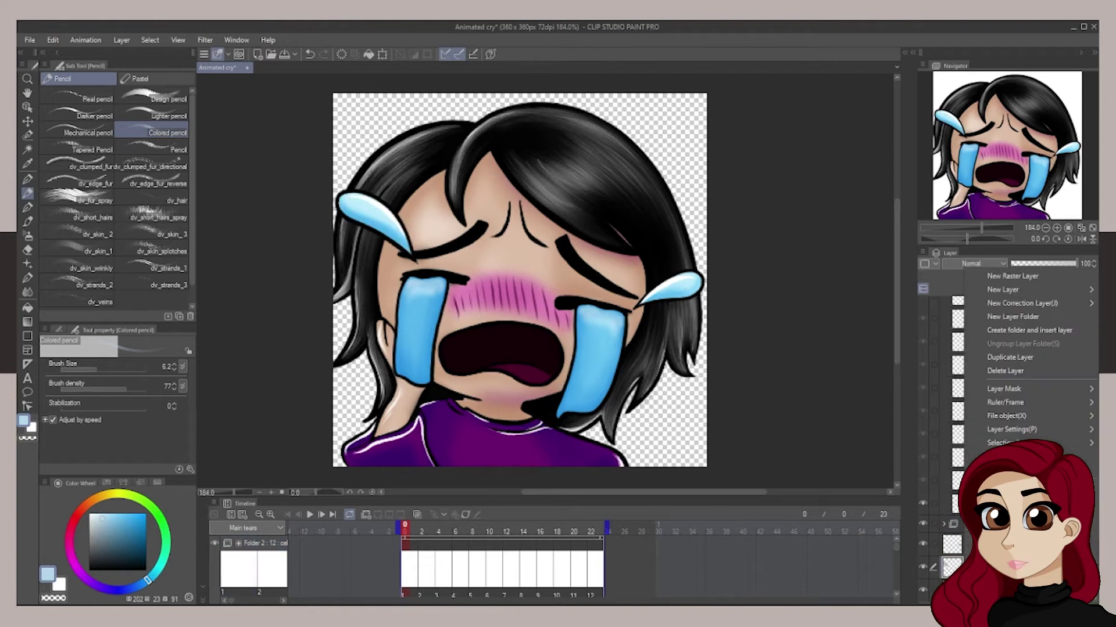
pyautogui.click(996, 357)
pyautogui.rightClick(982, 566)
pyautogui.click(996, 357)
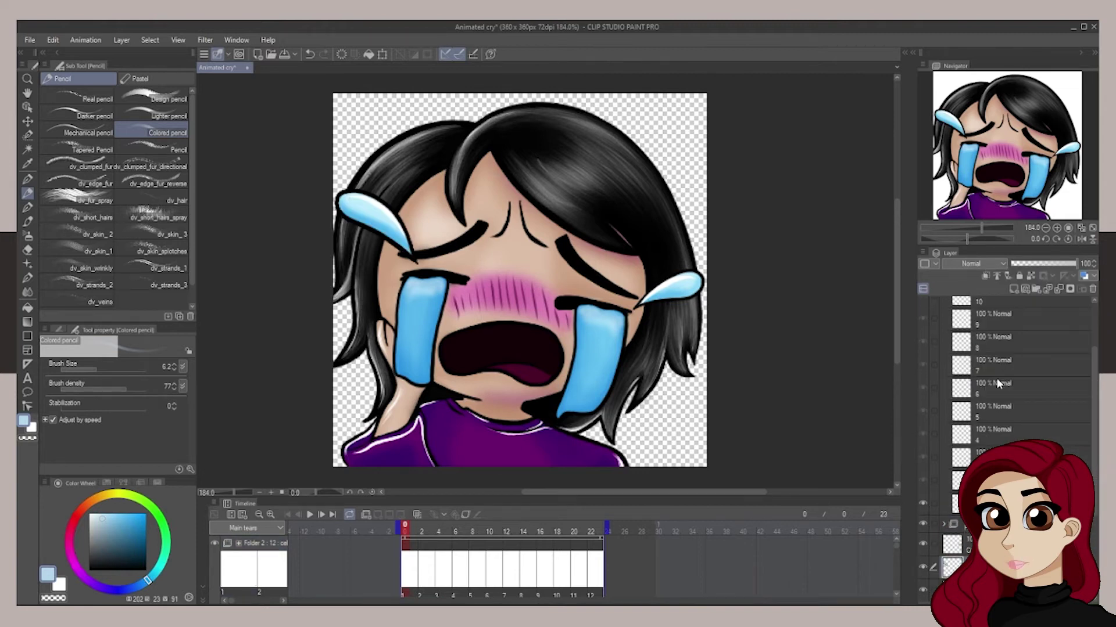
# - Collapse Folder 2 and hide both animation folders and the other teardrop layers, keeping one left-side flying teardrop visible
pyautogui.moveTo(1092, 383); pyautogui.dragTo(1092, 349)
pyautogui.click(944, 305)
pyautogui.click(923, 305)
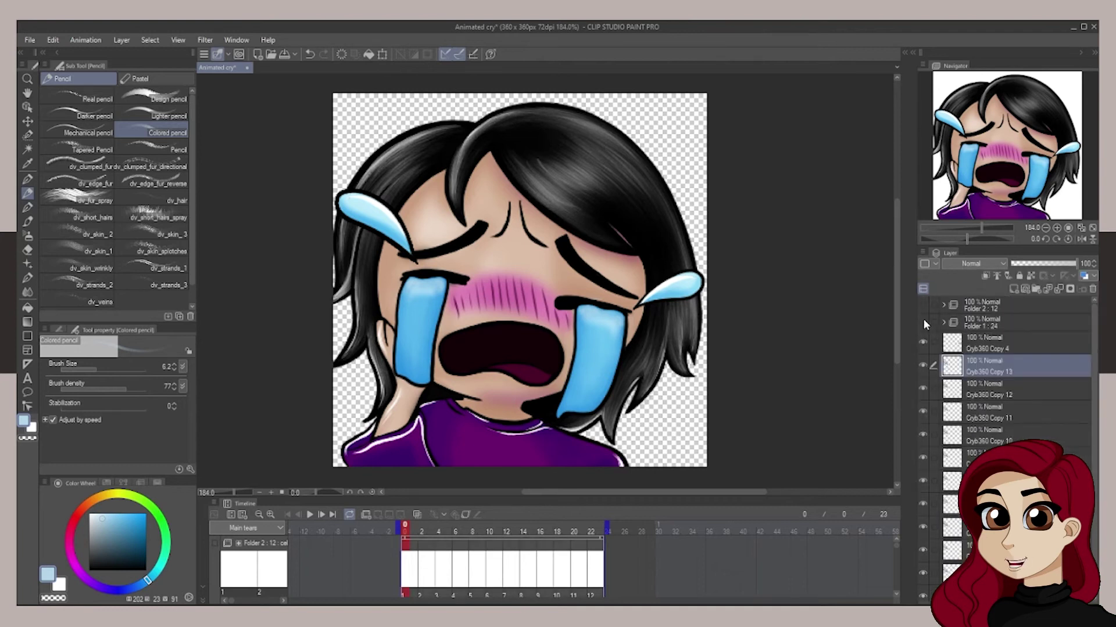
pyautogui.click(923, 322)
pyautogui.moveTo(1091, 410); pyautogui.dragTo(1091, 437)
pyautogui.click(923, 313)
pyautogui.click(923, 521)
pyautogui.click(923, 498)
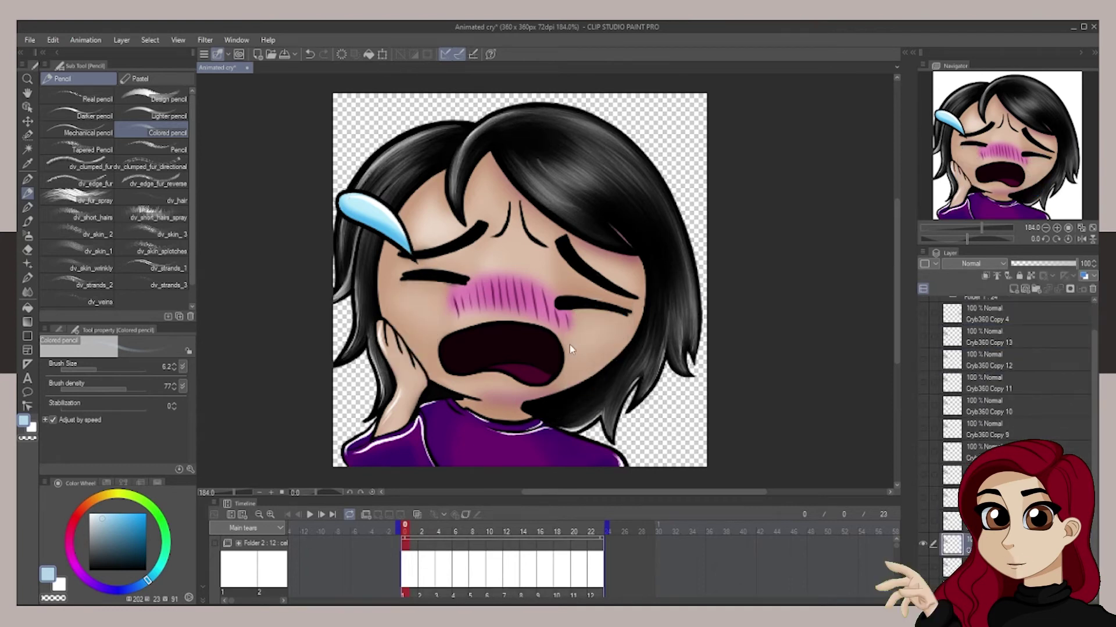
# - Scale the left flying teardrop down toward its tip at the eyebrow and select the neighbouring duplicate layer
pyautogui.hotkey('ctrl', 't')
pyautogui.moveTo(337, 191); pyautogui.dragTo(380, 232)
pyautogui.click(388, 282)
pyautogui.click(923, 521)
pyautogui.click(976, 521)
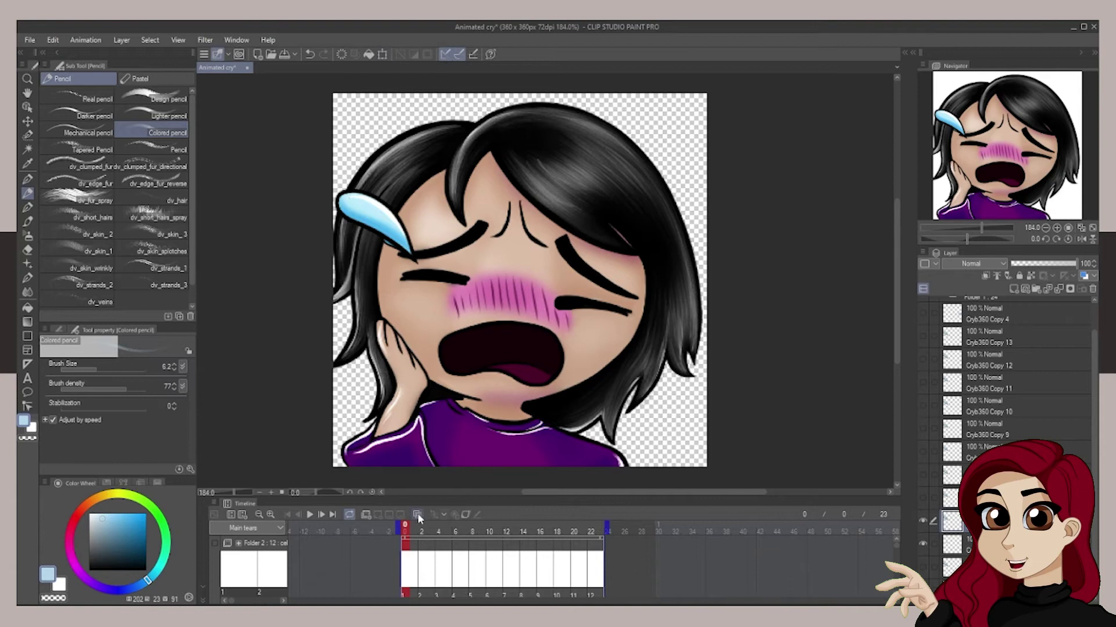
# - Hide the next duplicate, expand Folder 2, and merge the shrunken teardrop layer into the frame 0 cel
pyautogui.click(922, 521)
pyautogui.scroll(3, 981, 340)
pyautogui.click(943, 305)
pyautogui.moveTo(1092, 354); pyautogui.dragTo(1091, 464)
pyautogui.moveTo(1033, 322)
pyautogui.mouseDown()
pyautogui.moveTo(1035, 416)
pyautogui.moveTo(1013, 329)
pyautogui.mouseUp()
pyautogui.rightClick(1023, 381)
pyautogui.click(1011, 479)
# - Enable onion skin, take the frame 2 cel out of Folder 2, and merge it with a full-size teardrop duplicate
pyautogui.click(417, 514)
pyautogui.click(422, 532)
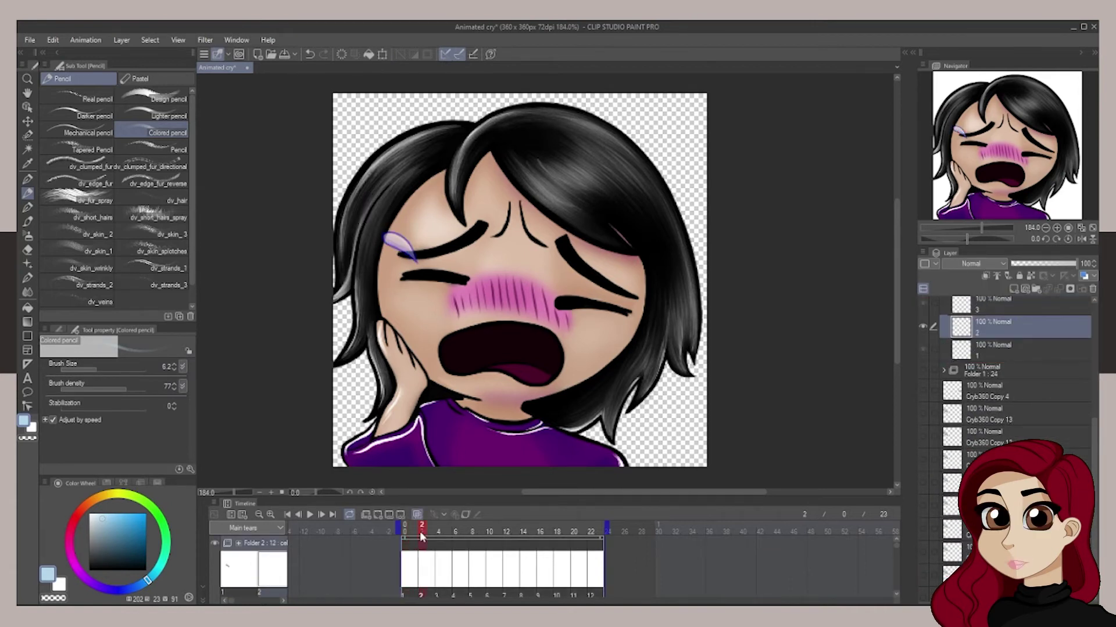
pyautogui.click(405, 532)
pyautogui.click(422, 531)
pyautogui.scroll(-2, 987, 406)
pyautogui.click(922, 565)
pyautogui.click(942, 565)
pyautogui.moveTo(1093, 500); pyautogui.dragTo(1085, 423)
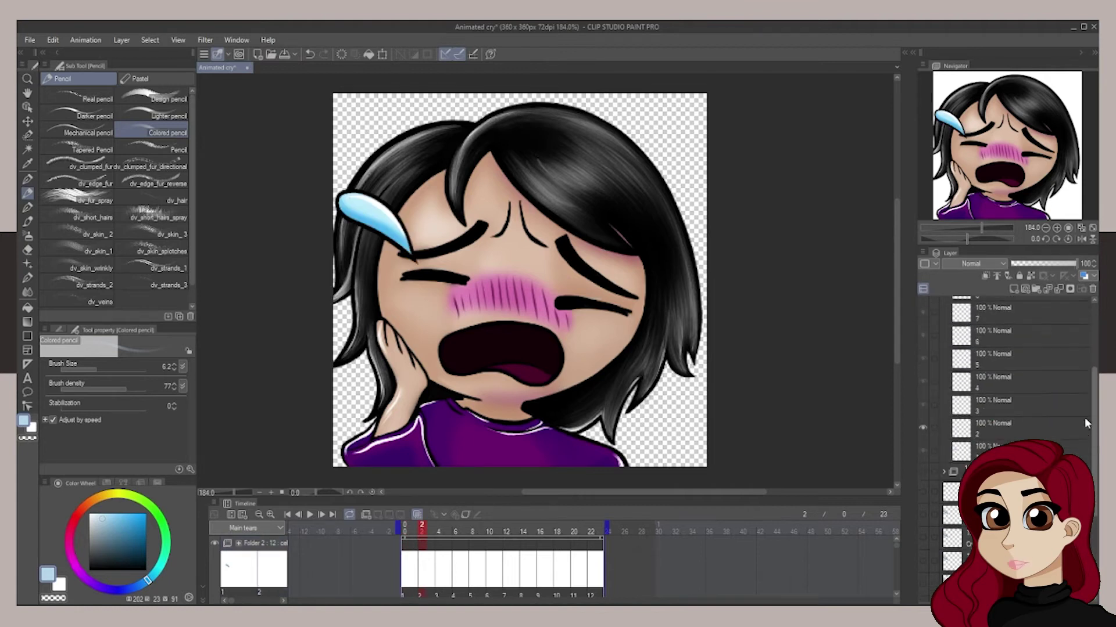
pyautogui.scroll(-2, 1084, 423)
pyautogui.moveTo(1023, 324); pyautogui.dragTo(999, 561)
pyautogui.rightClick(999, 564)
pyautogui.click(1011, 479)
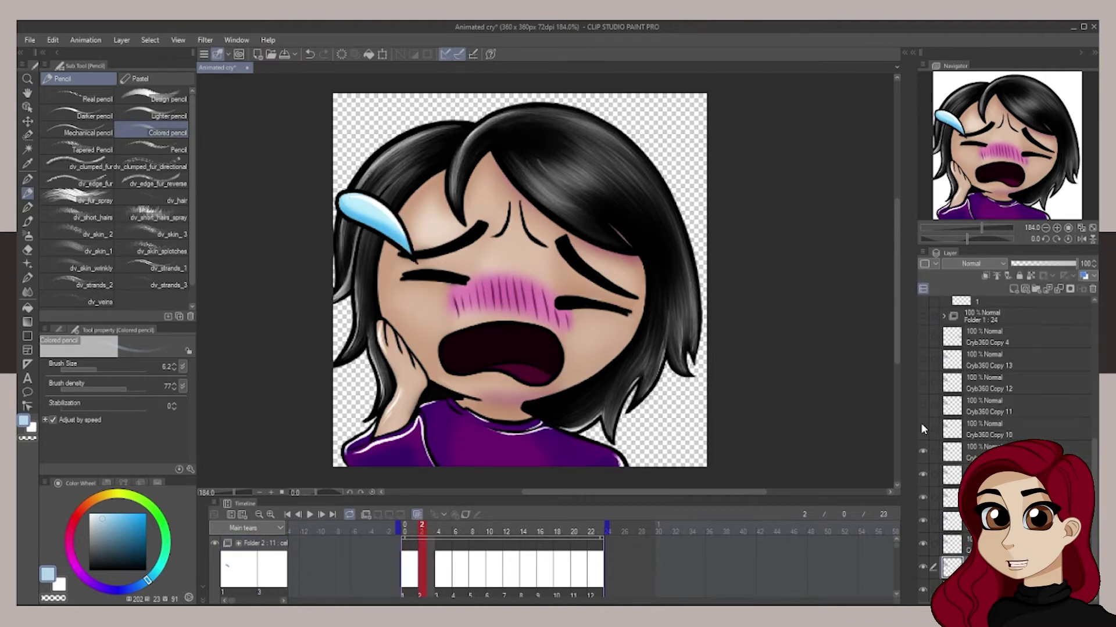
# - Move the remaining empty cels, 3 to 12, out of Folder 2 and down among the teardrop duplicates
pyautogui.moveTo(1093, 459); pyautogui.dragTo(1093, 413)
pyautogui.click(1022, 314)
pyautogui.keyDown('shift'); pyautogui.click(953, 521); pyautogui.keyUp('shift')
pyautogui.moveTo(1023, 314); pyautogui.dragTo(999, 546)
pyautogui.click(1011, 314)
pyautogui.click(950, 498)
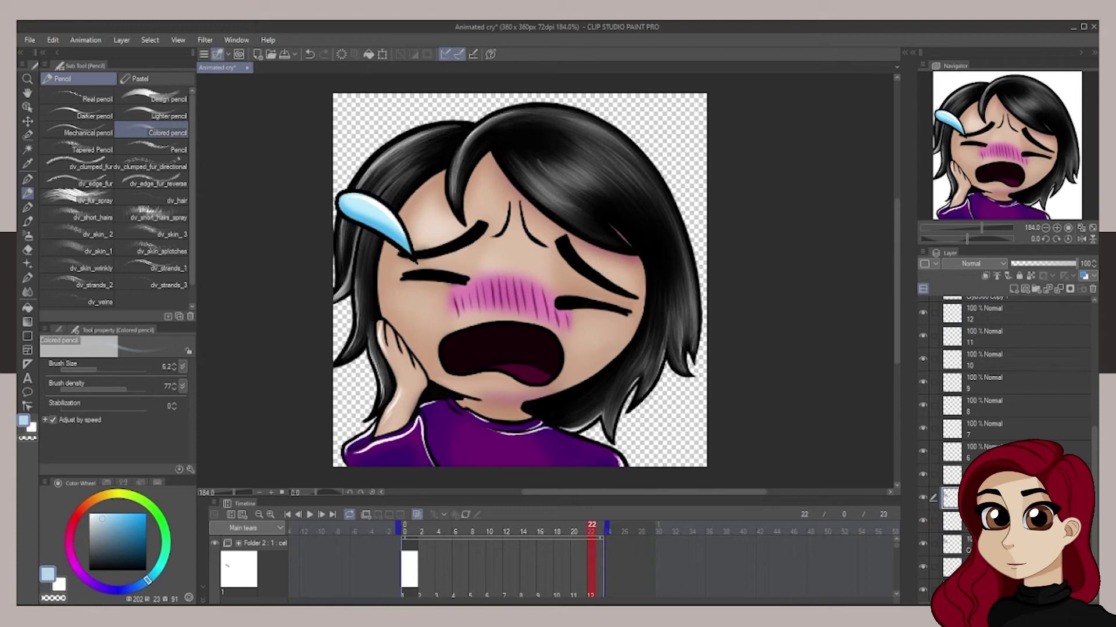
# - Delete the surplus teardrop duplicate layers above the cels
pyautogui.scroll(1, 1013, 305)
pyautogui.click(1036, 315)
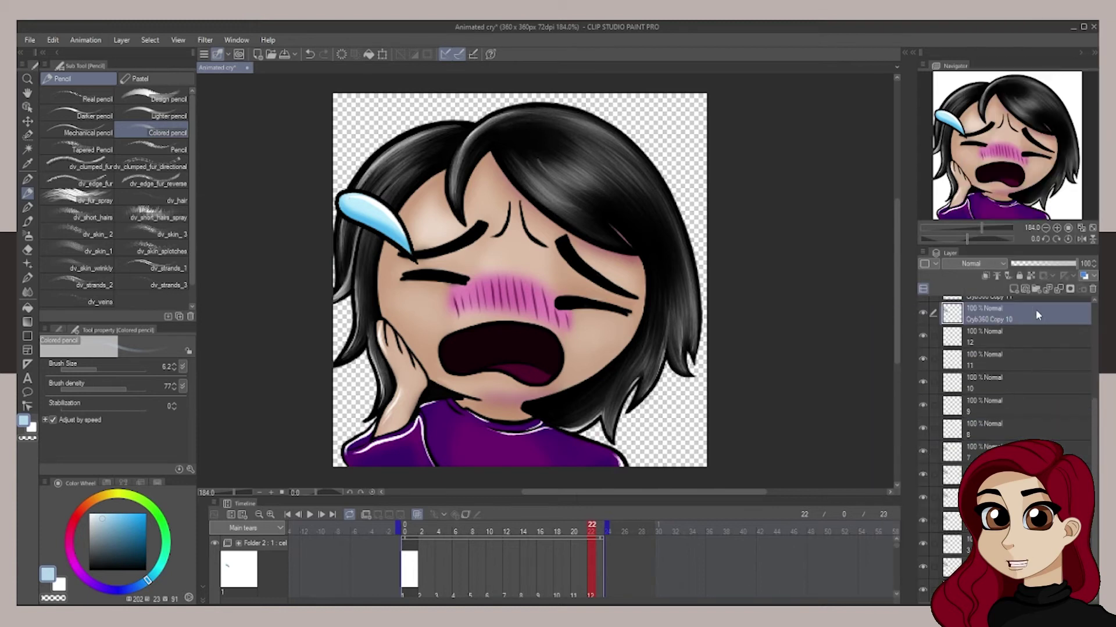
pyautogui.scroll(-3, 1022, 315)
pyautogui.rightClick(1000, 426)
pyautogui.click(1009, 237)
pyautogui.click(1010, 310)
pyautogui.scroll(1, 1000, 319)
pyautogui.rightClick(987, 374)
pyautogui.click(1008, 182)
pyautogui.rightClick(988, 353)
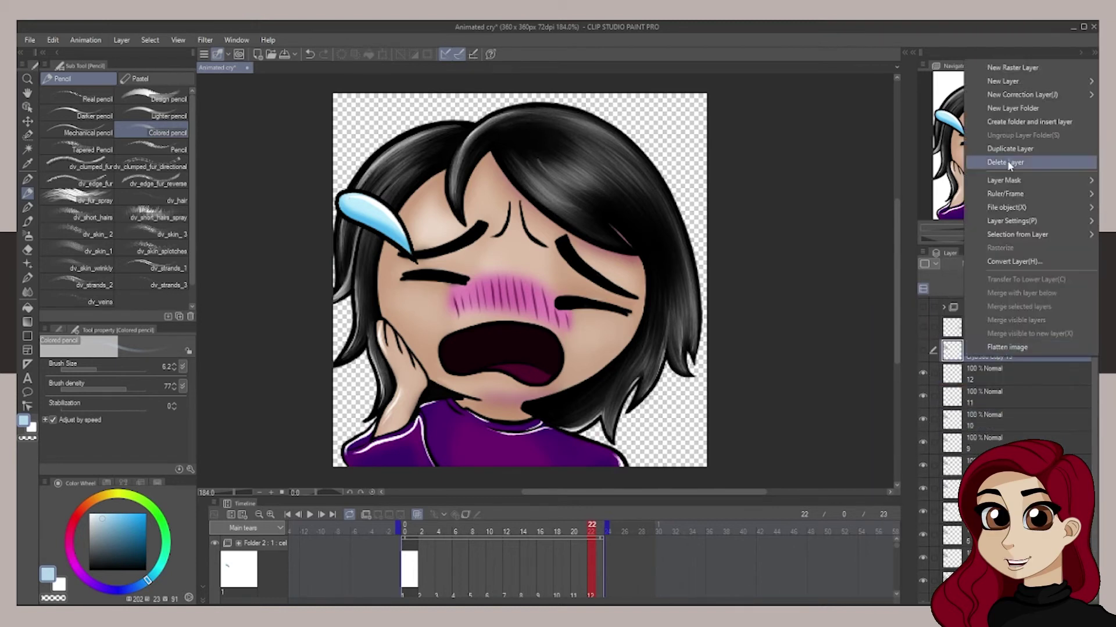
pyautogui.click(1008, 164)
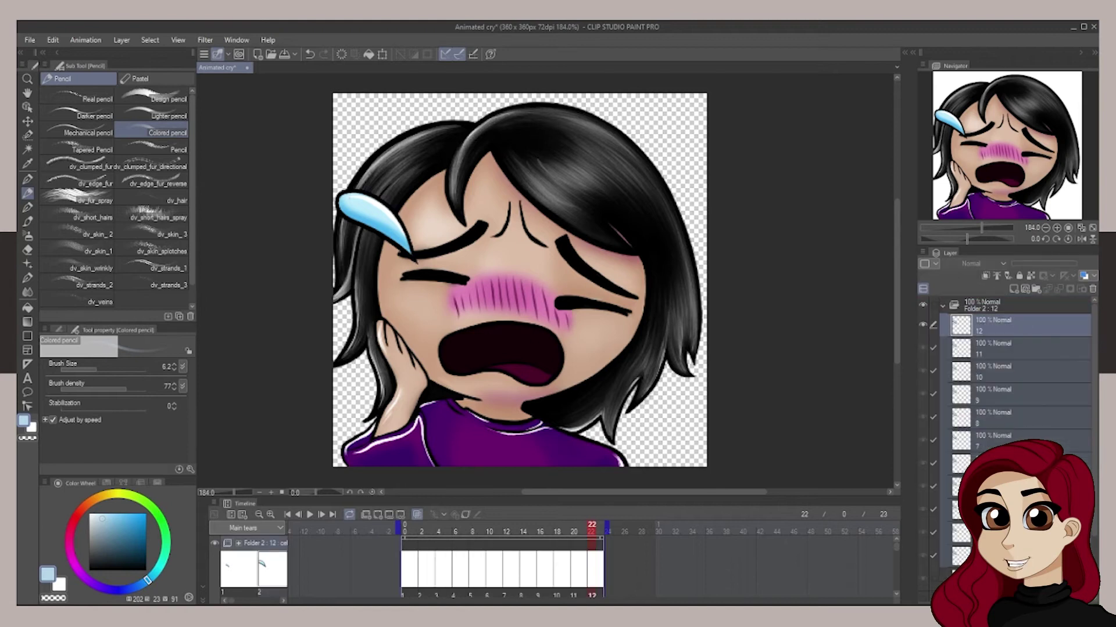
# - Scale the left flying teardrop down toward its tip on frames 2 and 4 so it starts out small
pyautogui.click(405, 532)
pyautogui.click(422, 532)
pyautogui.hotkey('ctrl', 't')
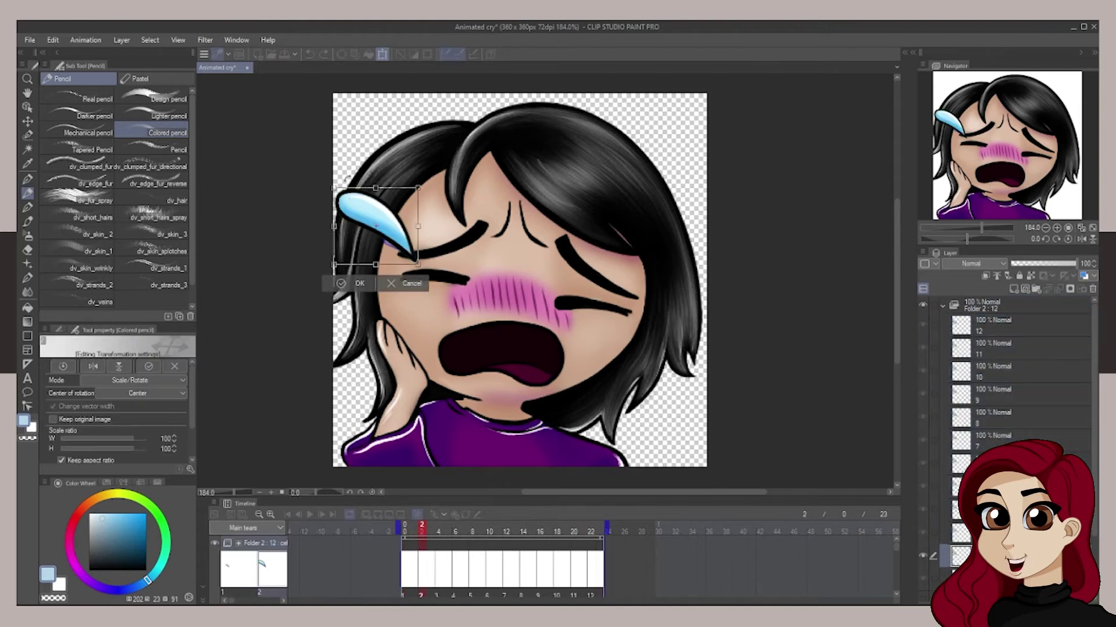
pyautogui.moveTo(336, 189); pyautogui.dragTo(376, 216)
pyautogui.click(379, 283)
pyautogui.click(438, 531)
pyautogui.hotkey('ctrl', 't')
pyautogui.moveTo(333, 185); pyautogui.dragTo(377, 221)
pyautogui.press('Return')
# - Scale the left flying teardrop down toward its tip on the frames up to frame 8, making it slightly larger each time
pyautogui.press('.')
pyautogui.hotkey('ctrl', 't')
pyautogui.moveTo(336, 189); pyautogui.dragTo(365, 213)
pyautogui.press('Return')
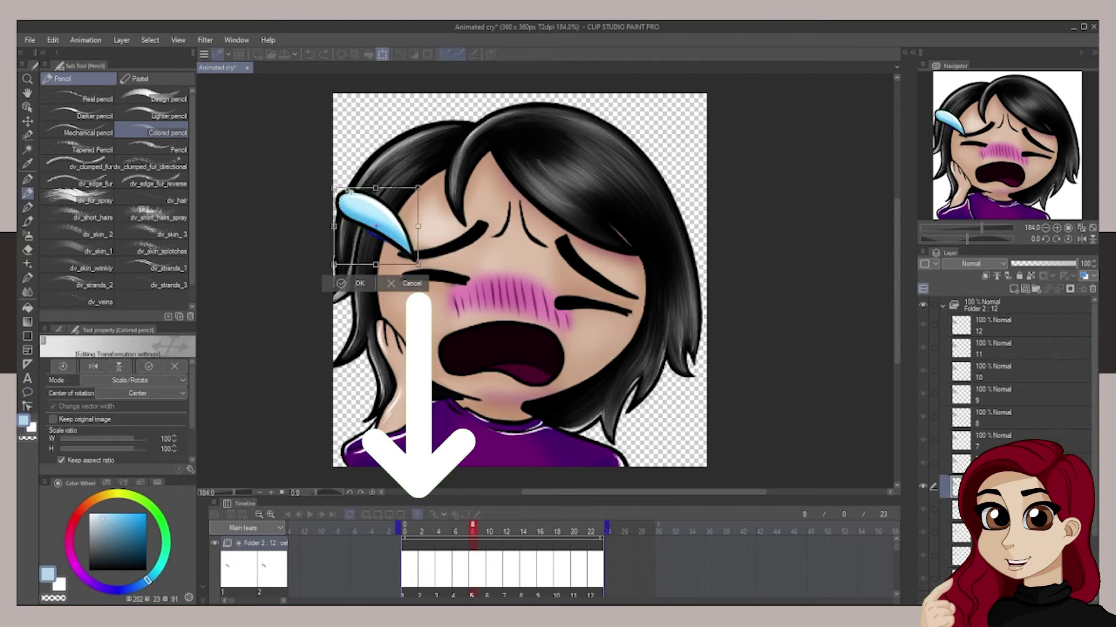
pyautogui.moveTo(350, 192); pyautogui.dragTo(355, 202)
pyautogui.press('Return')
# - Scale the left flying teardrop on frames 10 and 12 so it keeps growing toward full size
pyautogui.click(961, 463)
pyautogui.hotkey('ctrl', 't')
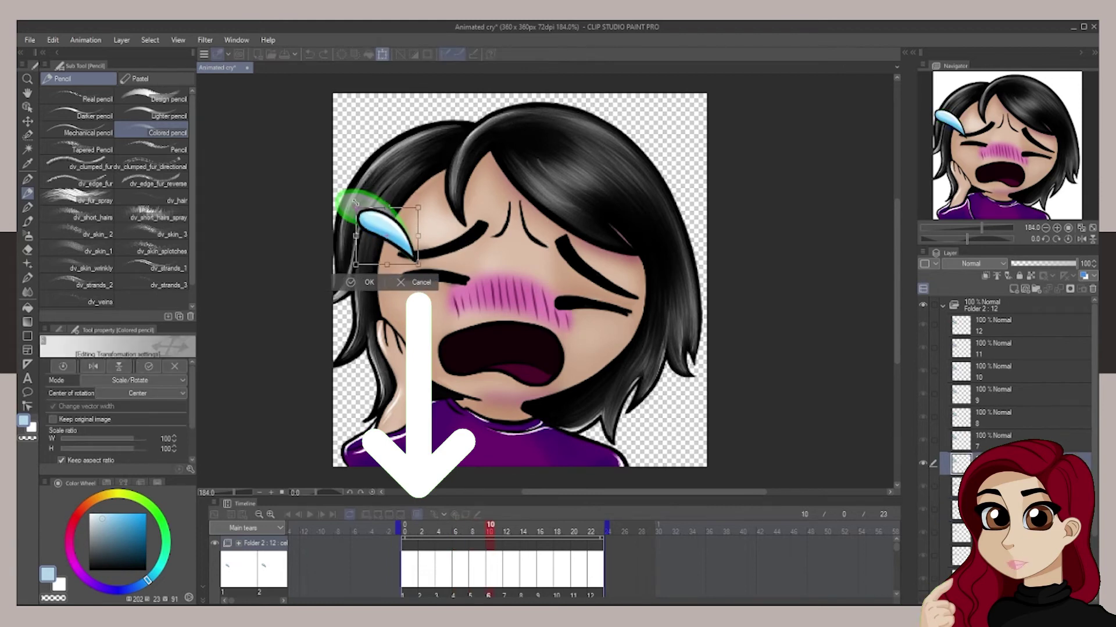
pyautogui.press('Return')
pyautogui.press('Right')
pyautogui.hotkey('ctrl', 't')
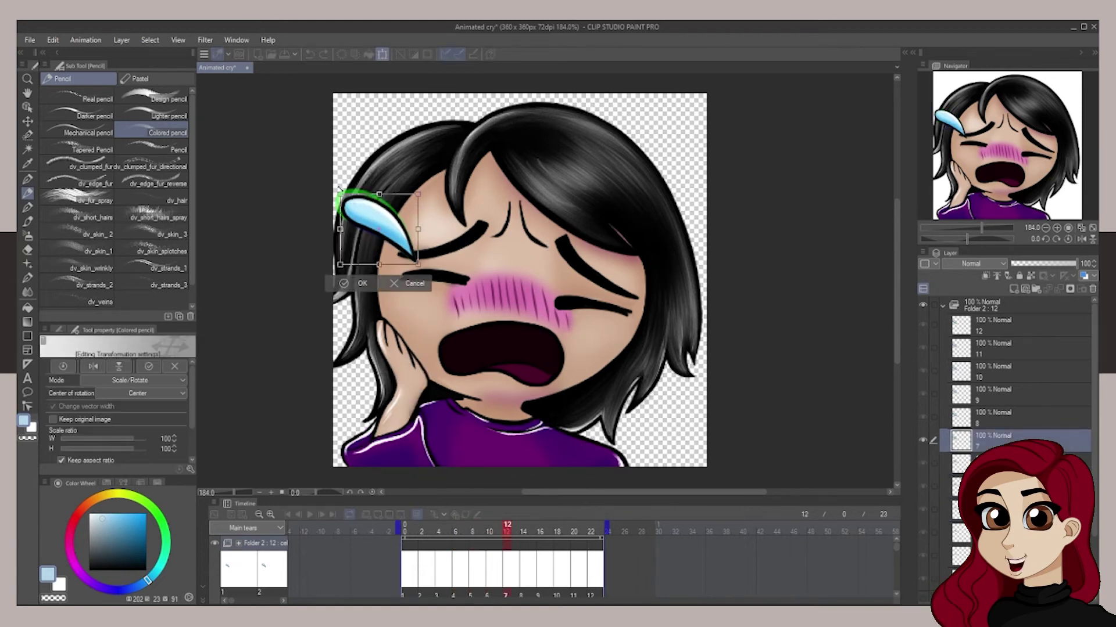
pyautogui.press('Return')
# - On frame 16, scale the left flying teardrop to 96% and shift it slightly up and away from the eye
pyautogui.press('Right')
pyautogui.press('Right')
pyautogui.hotkey('ctrl', 't')
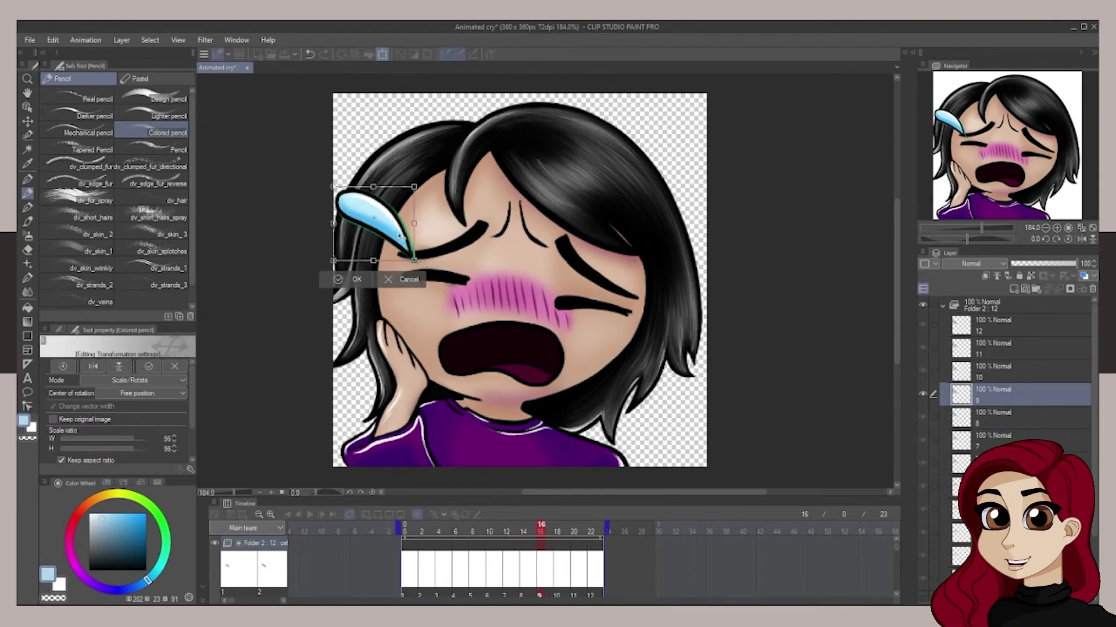
pyautogui.press('Return')
# - Move the left flying teardrop progressively up and outward on frames 18, 20 and 22 until it partly leaves the canvas
pyautogui.press('Right')
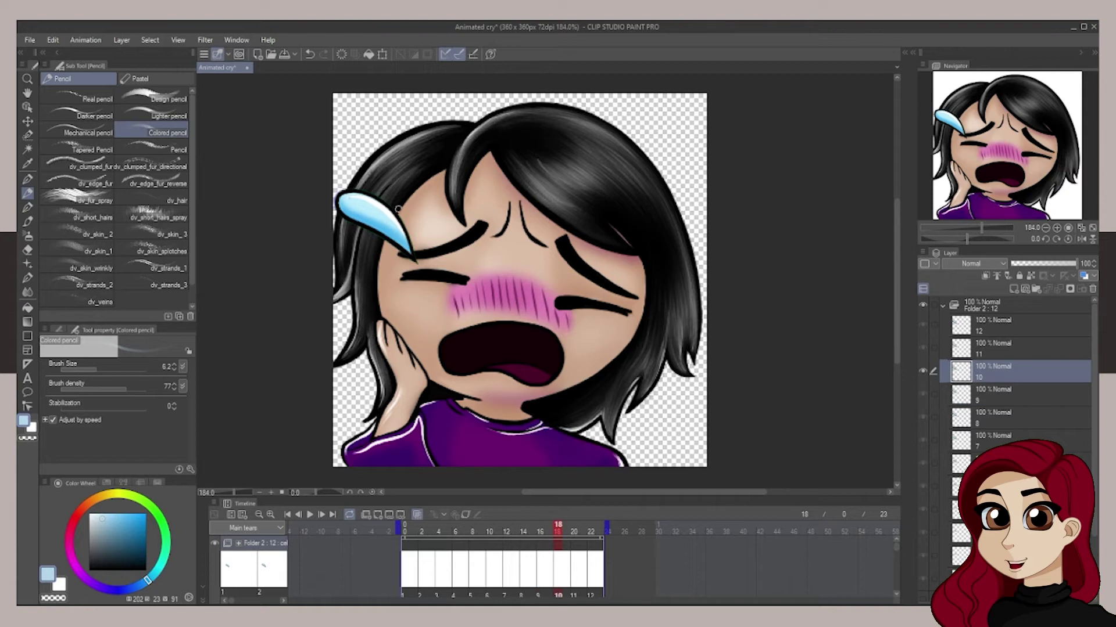
pyautogui.moveTo(456, 183); pyautogui.dragTo(379, 205)
pyautogui.hotkey('ctrl', 't')
pyautogui.press('Return')
pyautogui.press('Right')
pyautogui.hotkey('ctrl', 't')
pyautogui.click(353, 263)
pyautogui.press('Right')
pyautogui.hotkey('ctrl', 't')
pyautogui.press('Return')
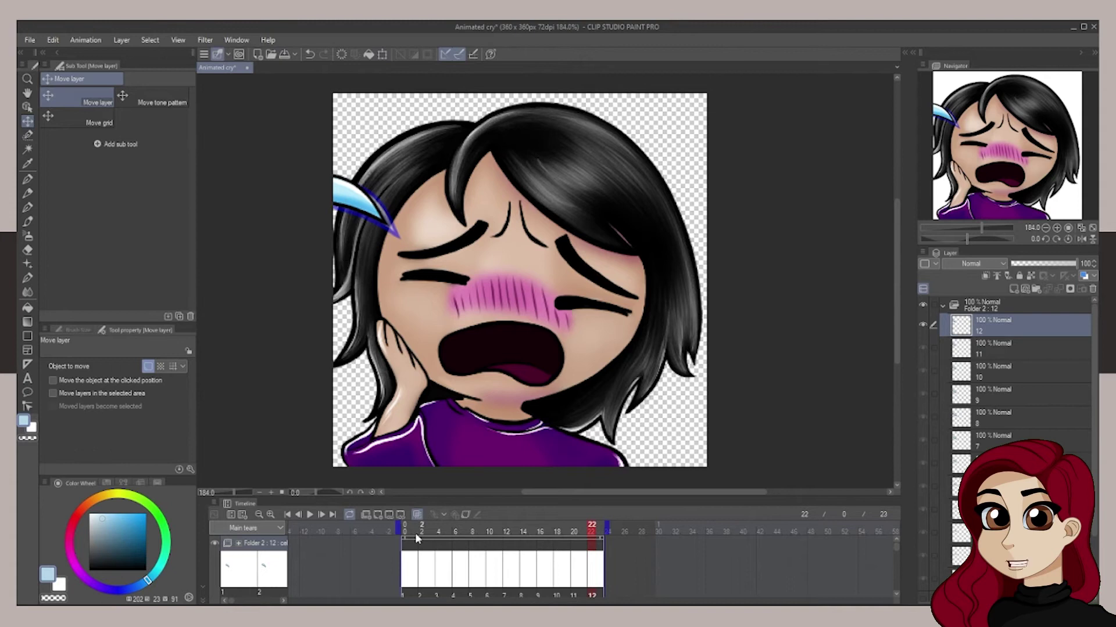
# - Play the animation from frame 0 to check the flying teardrop's motion, and stop playback
pyautogui.click(404, 529)
pyautogui.click(310, 515)
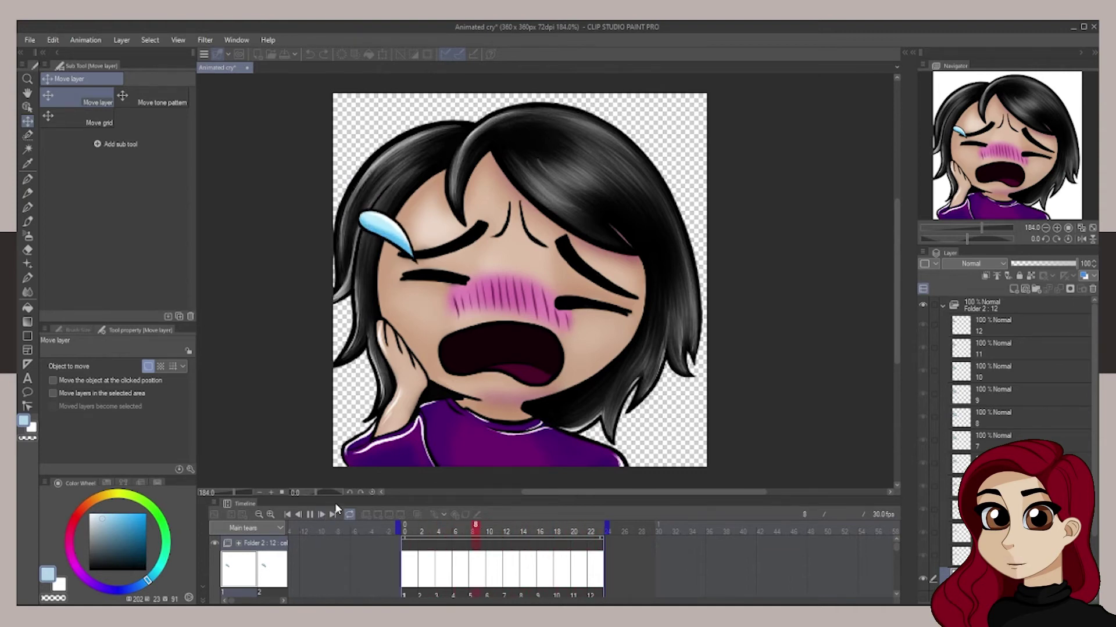
pyautogui.click(325, 516)
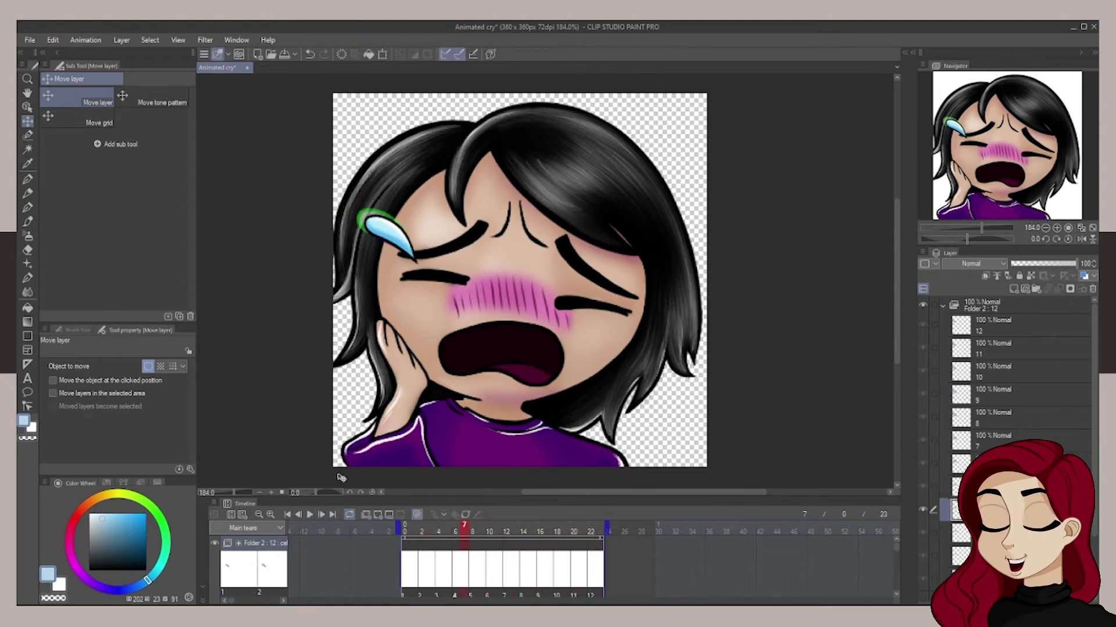
# - Flip the Cryb360 Copy 3 teardrop vertically, rotate it into place above the first flying tear, and duplicate its layer repeatedly
pyautogui.click(86, 39)
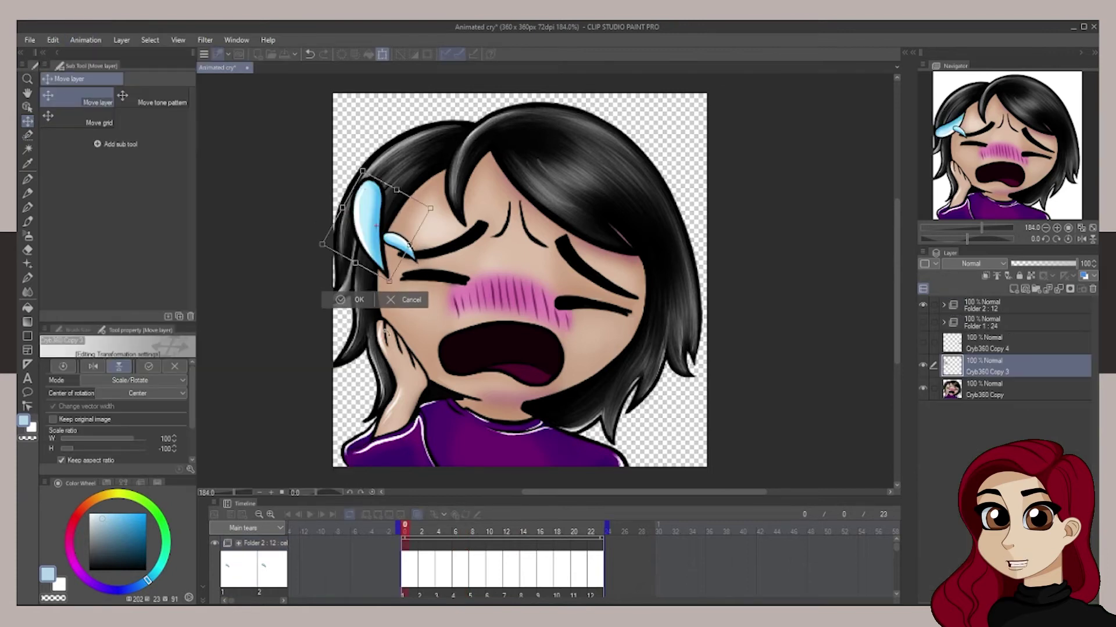
pyautogui.rightClick(1014, 363)
pyautogui.click(1011, 160)
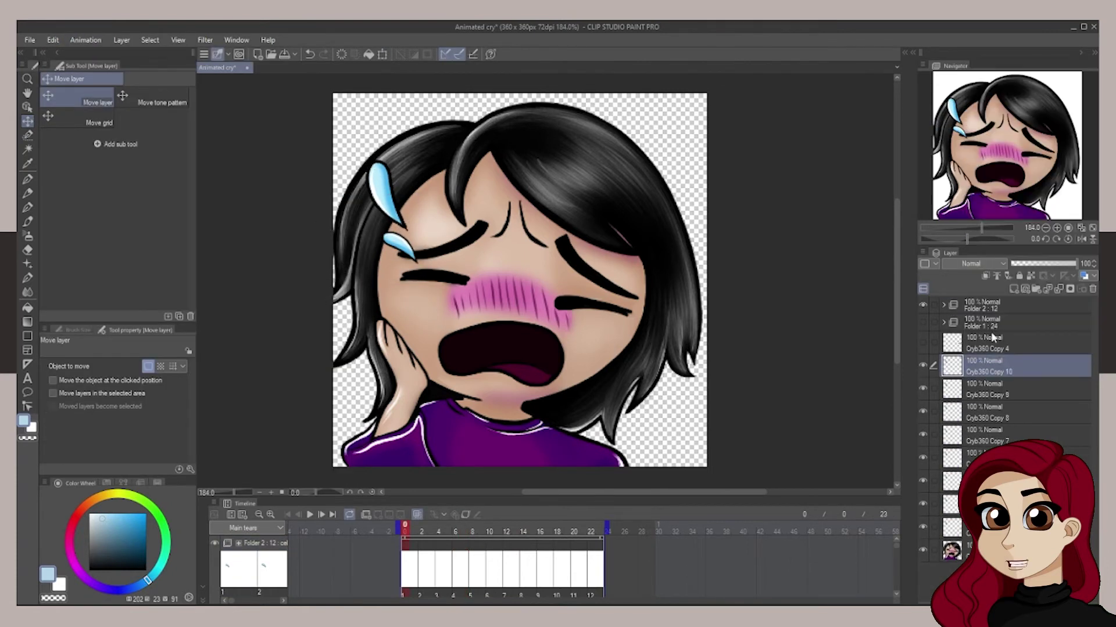
pyautogui.rightClick(1014, 363)
pyautogui.click(1008, 158)
# - Create a third animation folder above Folder 2 and add new animation cels on every second frame, starting at frame 0
pyautogui.click(999, 305)
pyautogui.click(366, 514)
pyautogui.click(378, 514)
pyautogui.click(421, 531)
pyautogui.click(377, 514)
pyautogui.click(439, 532)
pyautogui.click(378, 514)
pyautogui.click(455, 531)
pyautogui.click(378, 514)
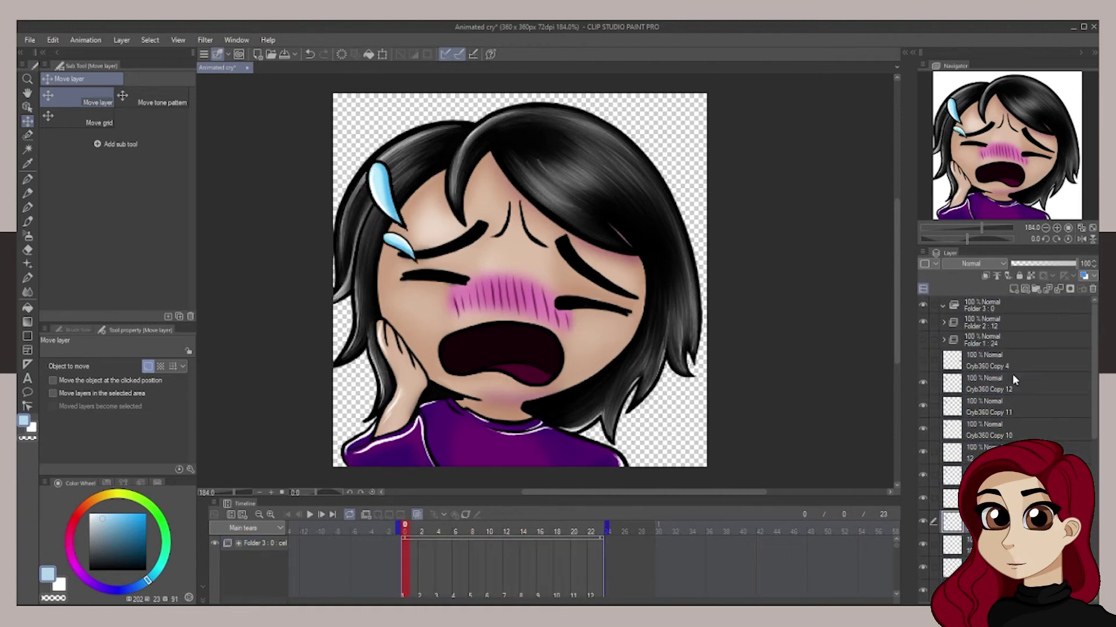
# - Arrange the new teardrop duplicates among the loose numbered cels and delete the surplus duplicate layers
pyautogui.scroll(-5, 999, 407)
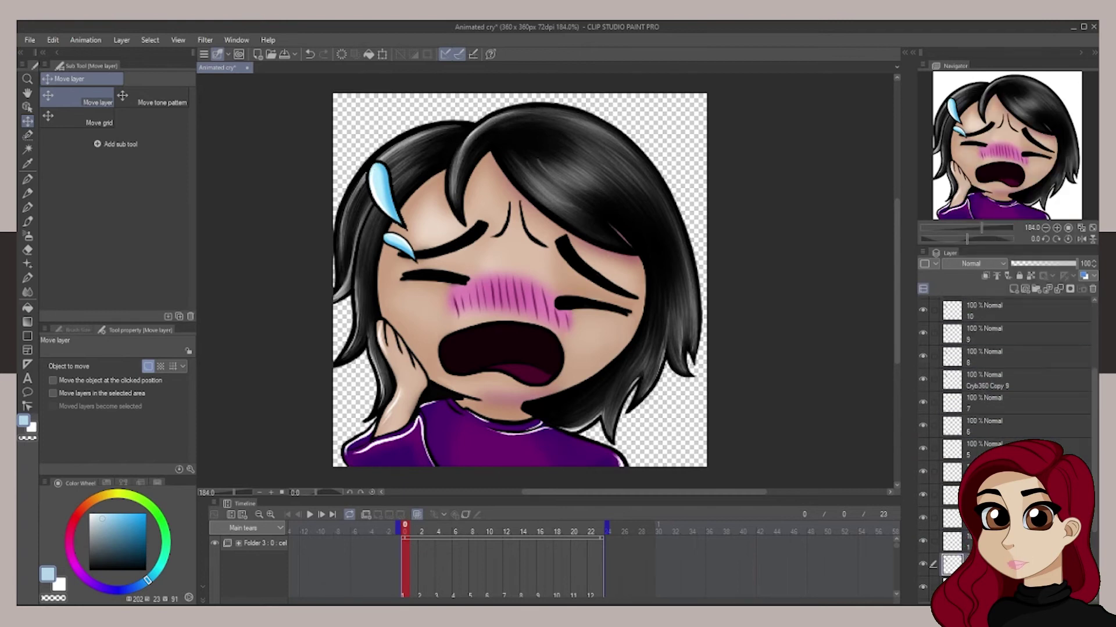
pyautogui.moveTo(1007, 389); pyautogui.dragTo(1000, 563)
pyautogui.moveTo(999, 430); pyautogui.dragTo(999, 482)
pyautogui.moveTo(999, 471); pyautogui.dragTo(999, 517)
pyautogui.rightClick(988, 541)
pyautogui.click(993, 371)
pyautogui.rightClick(987, 495)
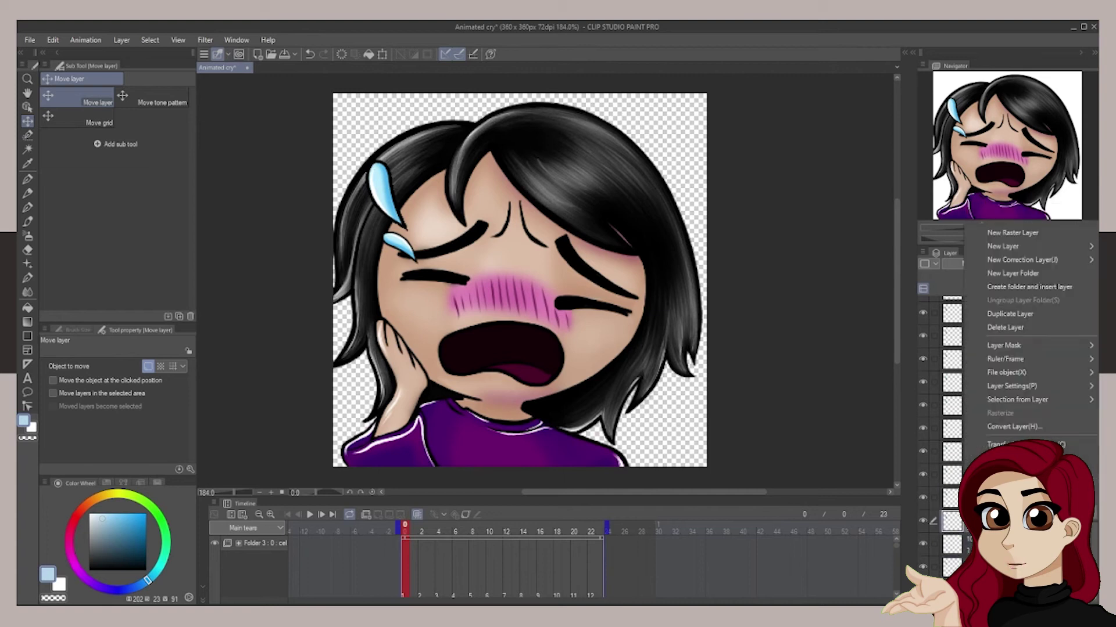
pyautogui.click(993, 327)
# - Select all the numbered teardrop cels and move them into Folder 3
pyautogui.scroll(5, 1023, 383)
pyautogui.keyDown('shift'); pyautogui.click(1023, 380); pyautogui.keyUp('shift')
pyautogui.moveTo(1022, 383); pyautogui.dragTo(982, 305)
# - Scale the upper flying teardrop down toward its tip, to about 39% on frame 0 and 35% on frame 2
pyautogui.click(408, 532)
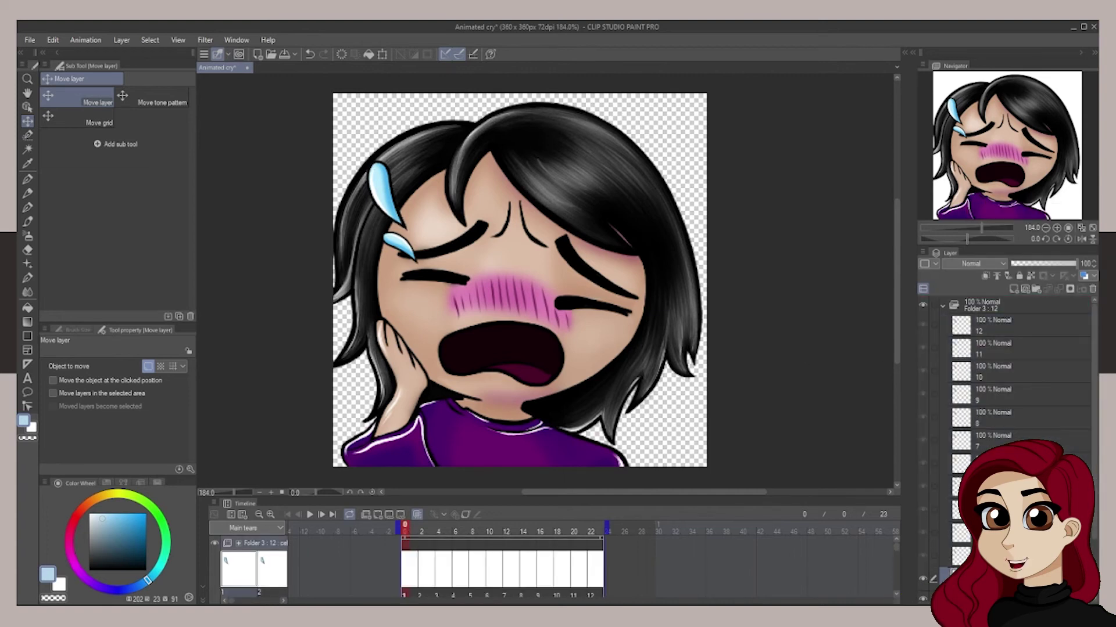
pyautogui.hotkey('ctrl', 't')
pyautogui.moveTo(375, 160); pyautogui.dragTo(392, 202)
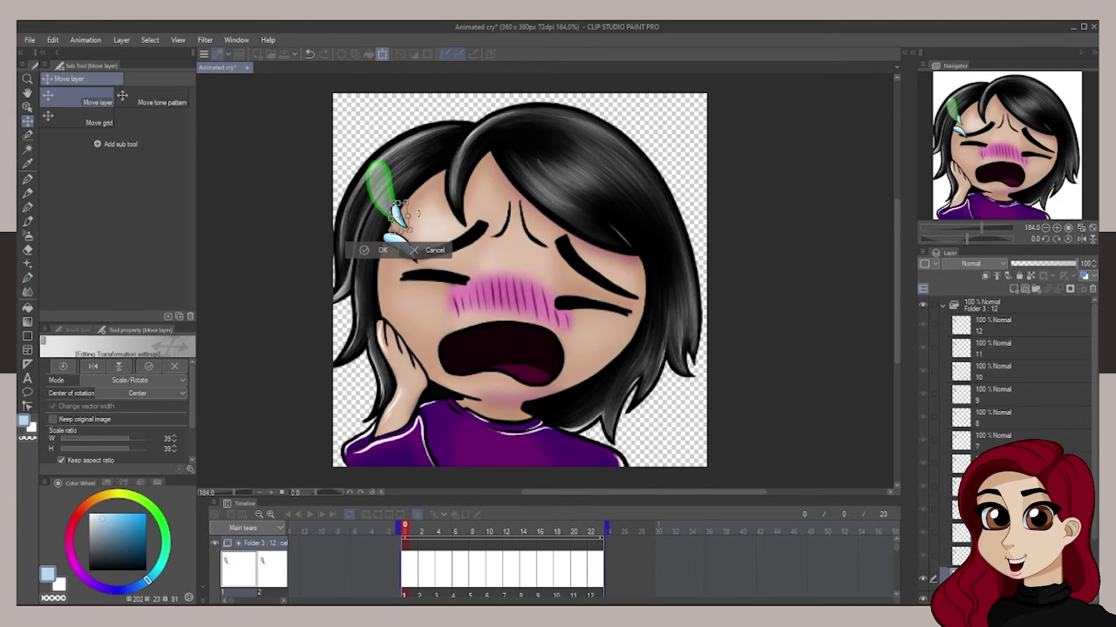
pyautogui.click(386, 251)
pyautogui.click(423, 533)
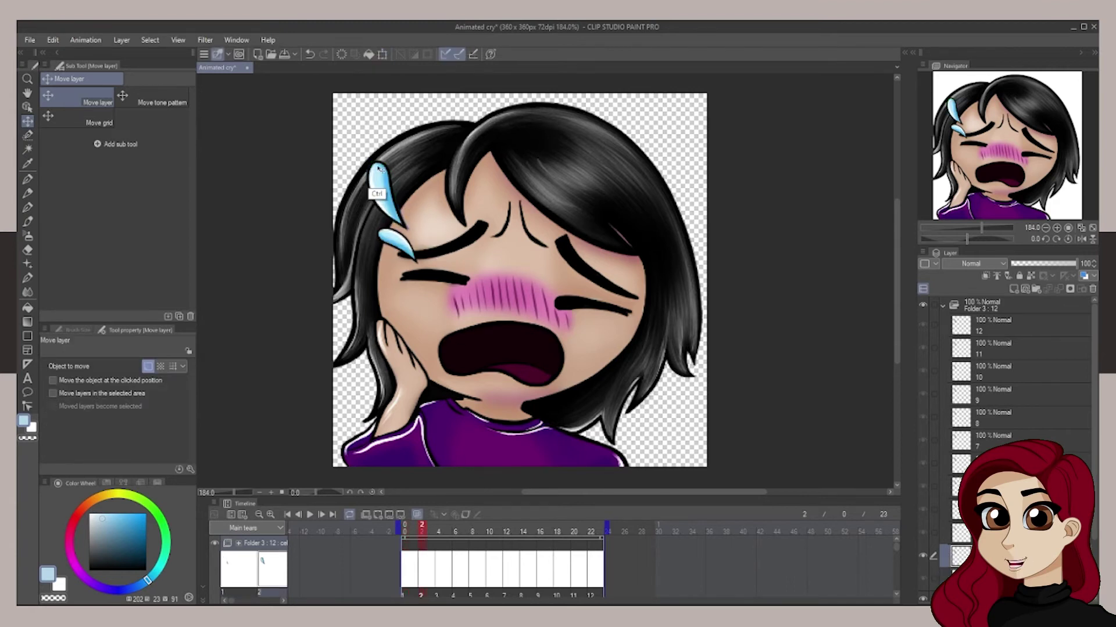
pyautogui.hotkey('ctrl', 't')
pyautogui.moveTo(375, 160); pyautogui.dragTo(398, 209)
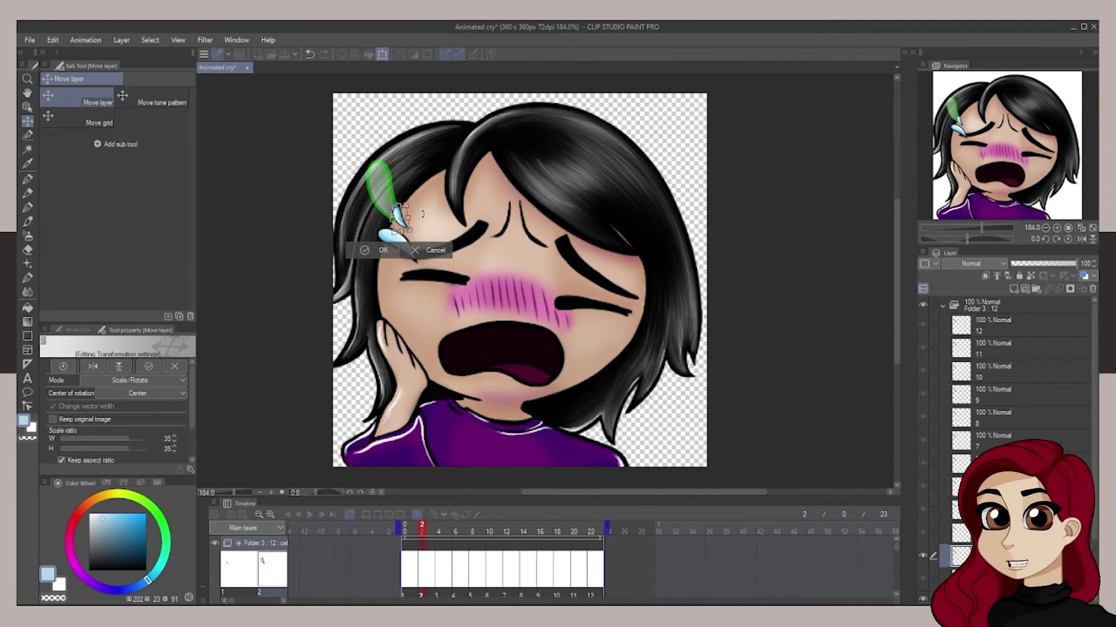
pyautogui.click(381, 250)
# - Scale the upper flying teardrop near its tip to about 46% on frame 4 and 62% on frame 6
pyautogui.click(439, 531)
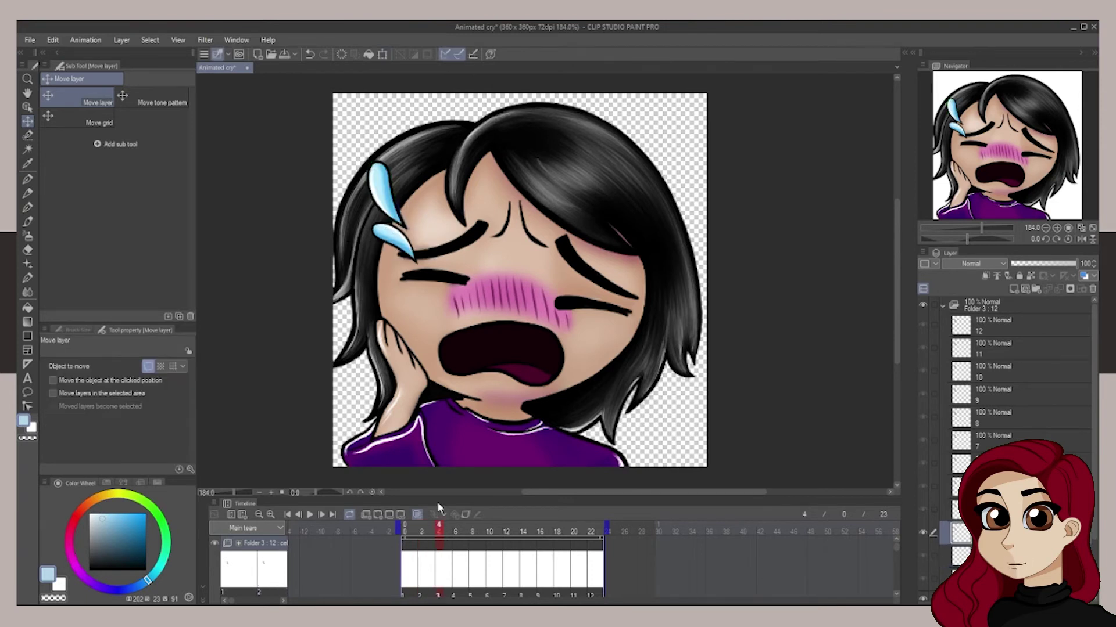
pyautogui.hotkey('ctrl', 't')
pyautogui.moveTo(377, 164); pyautogui.dragTo(385, 194)
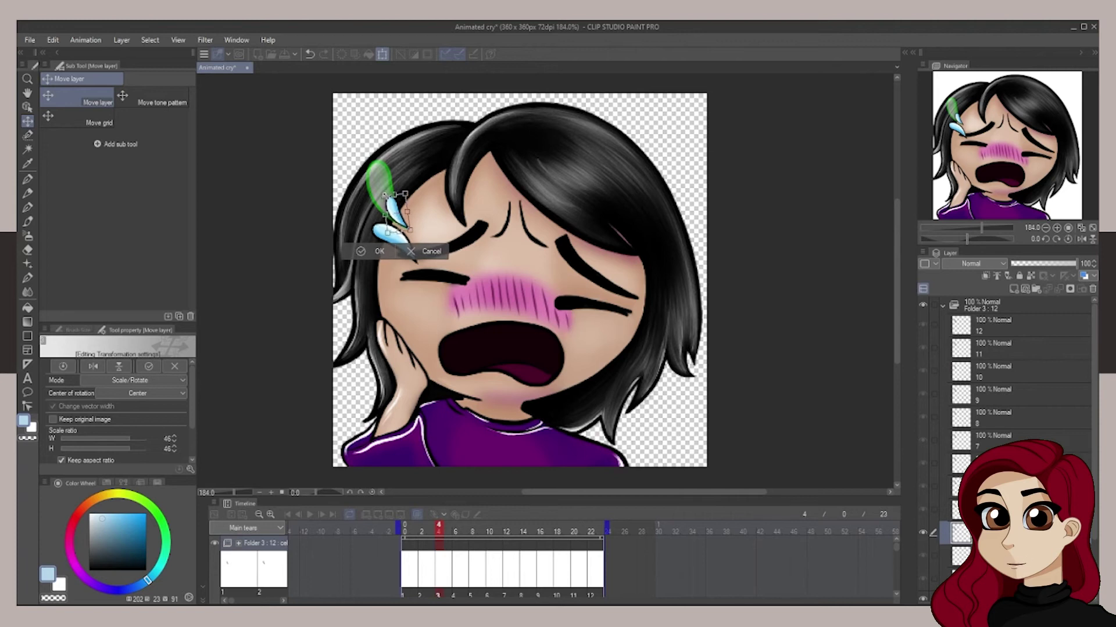
pyautogui.click(411, 250)
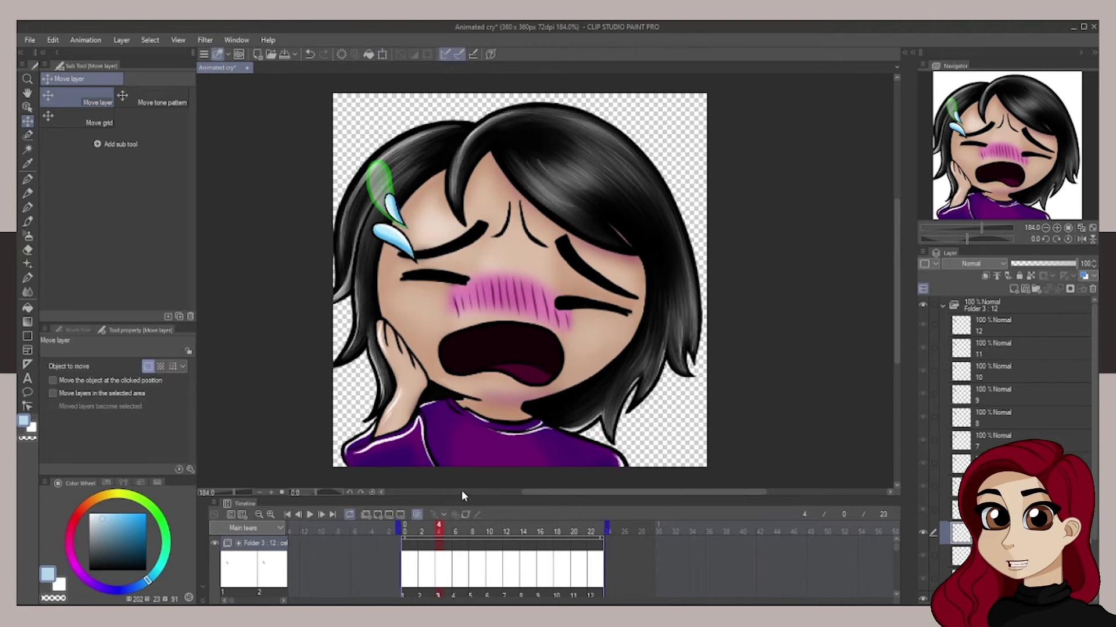
pyautogui.hotkey('ctrl', 't')
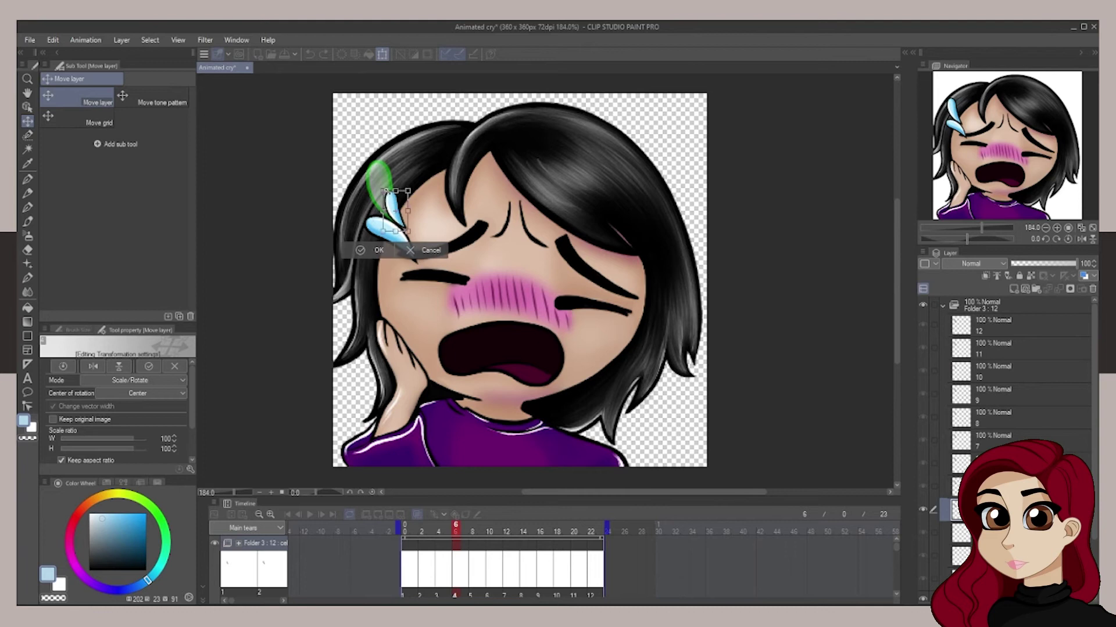
pyautogui.moveTo(400, 204)
pyautogui.mouseDown()
pyautogui.moveTo(424, 191)
pyautogui.moveTo(405, 201)
pyautogui.mouseUp()
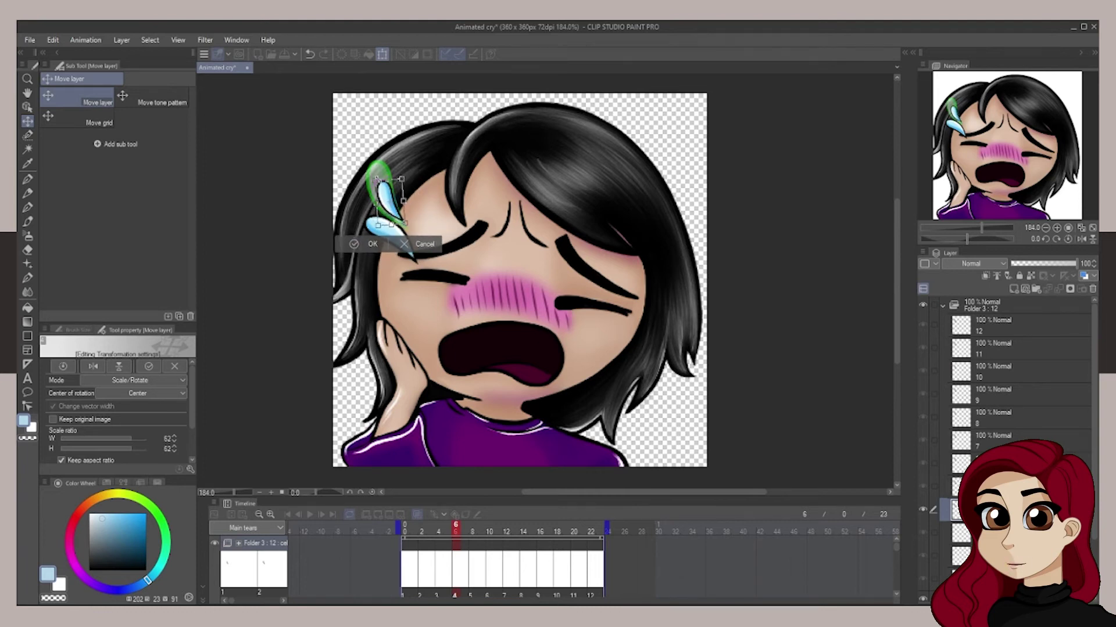
pyautogui.click(419, 243)
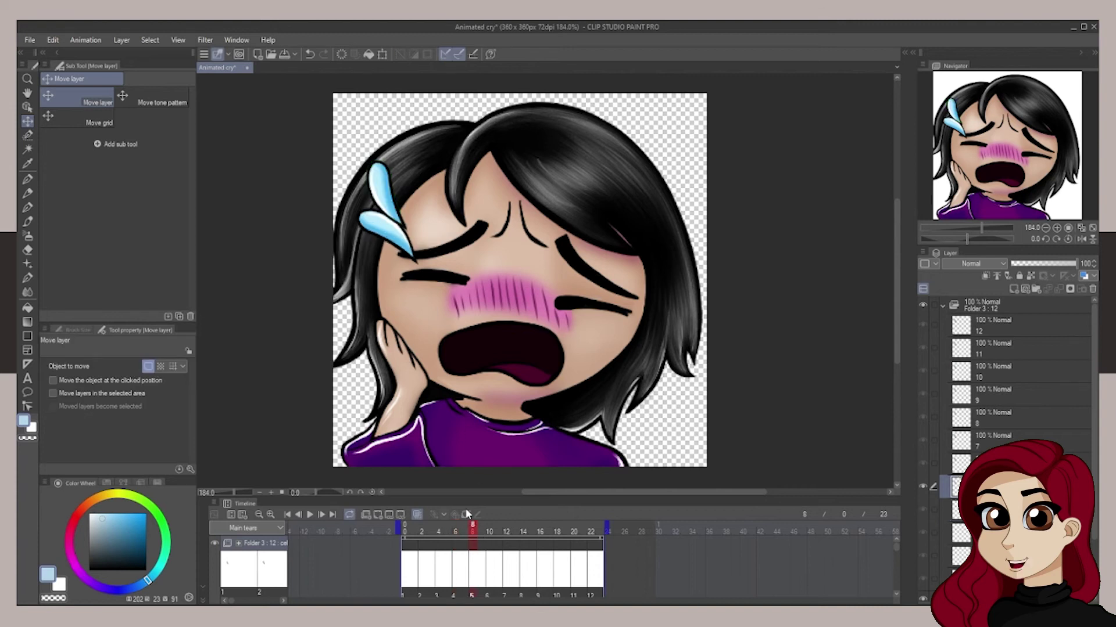
# - Scale the upper flying teardrop to 77% on frame 8 and 81% on frame 10, moving it slightly upward
pyautogui.hotkey('ctrl', 't')
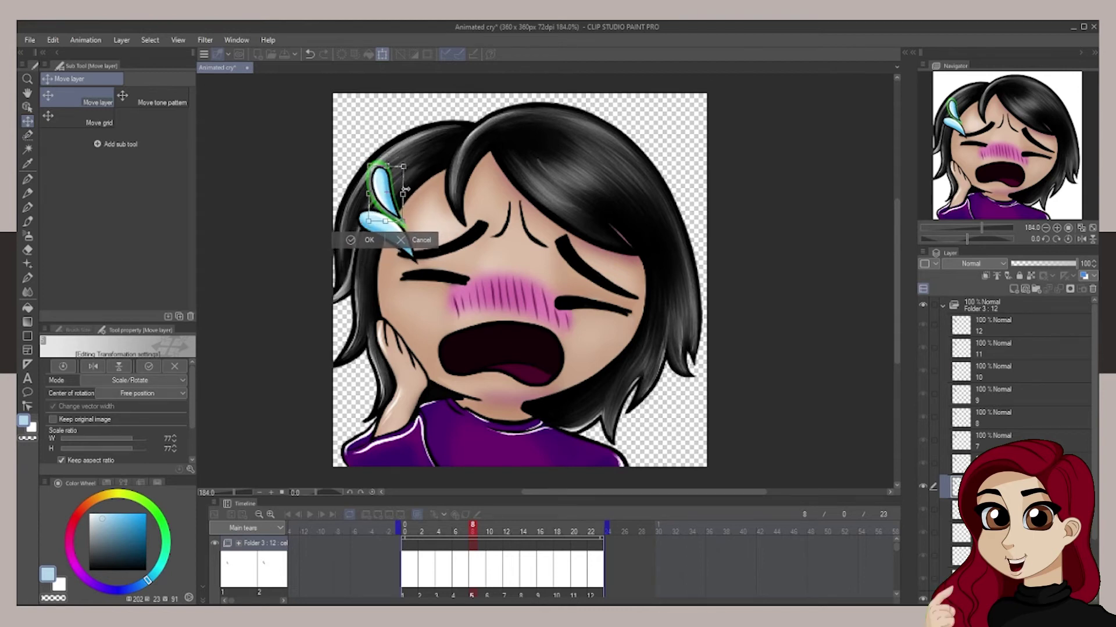
pyautogui.press('Return')
pyautogui.click(491, 529)
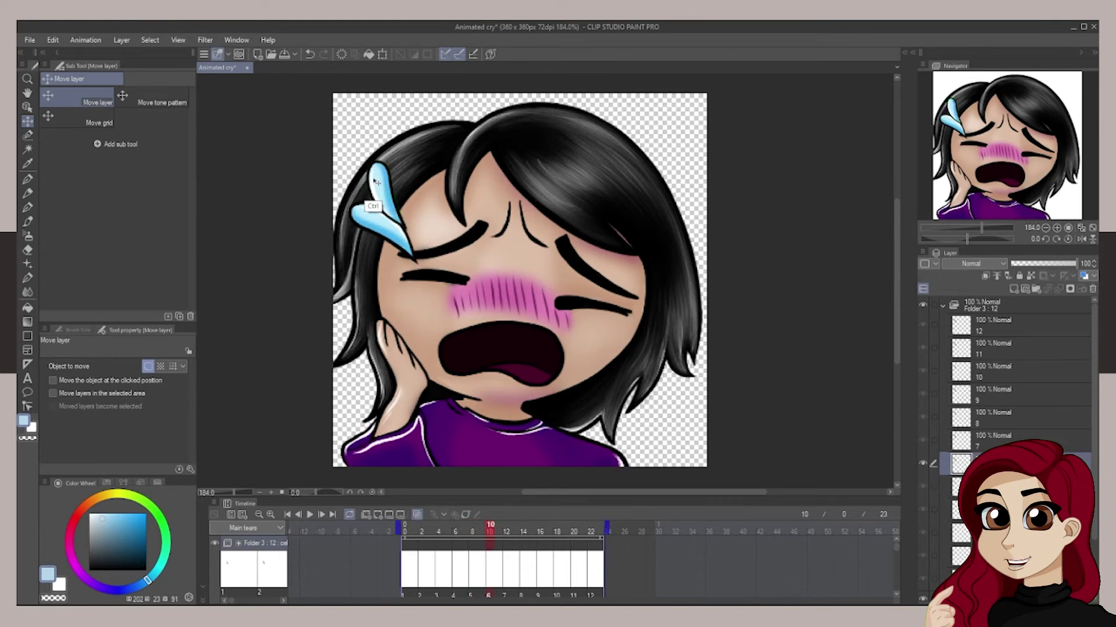
pyautogui.hotkey('ctrl', 't')
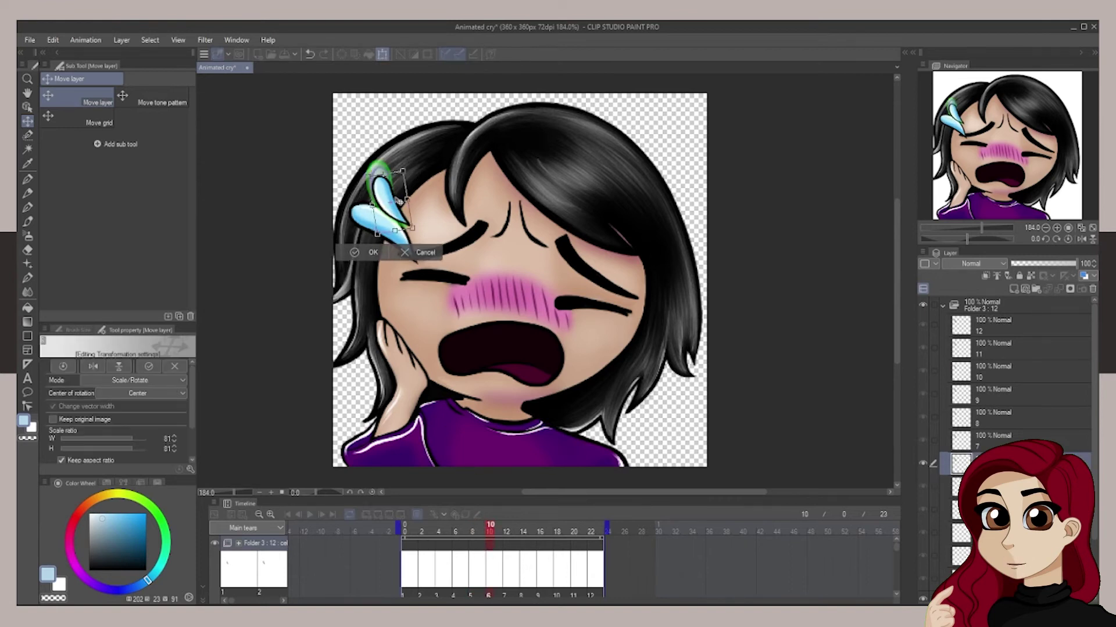
pyautogui.moveTo(398, 202); pyautogui.dragTo(392, 185)
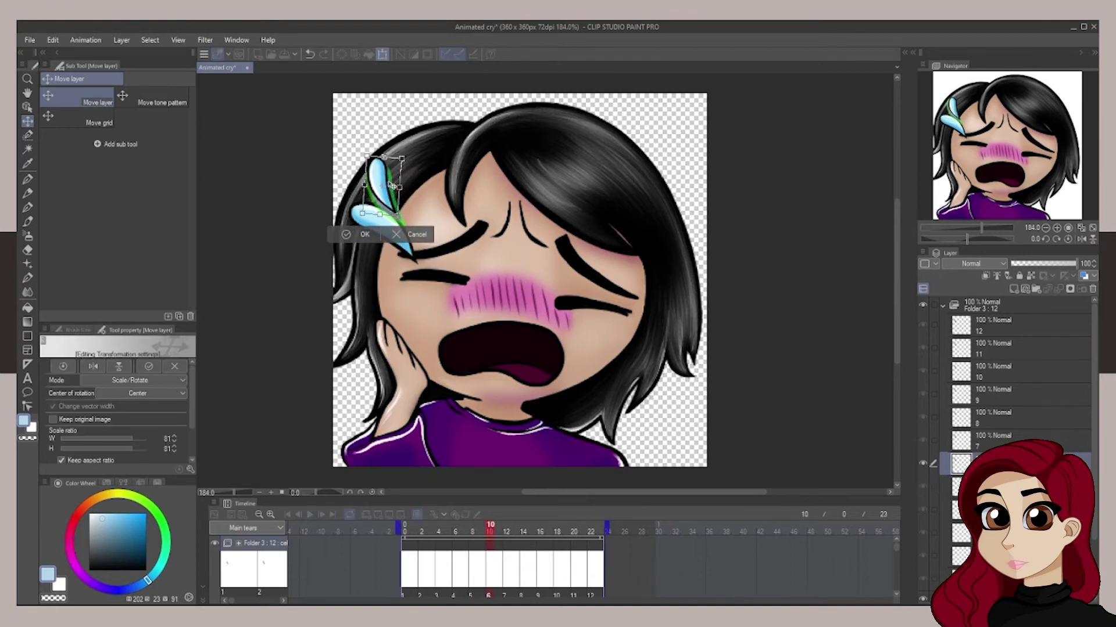
pyautogui.click(361, 233)
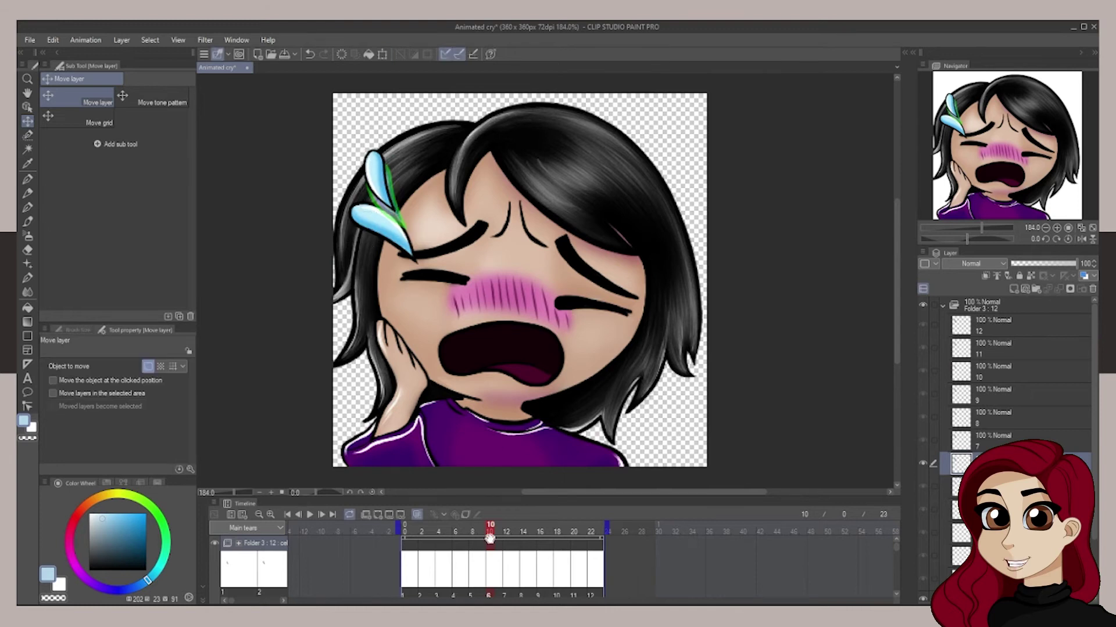
# - Move the upper flying teardrop up and outward on frames 12 and 14, enlarging and slightly rotating it on frame 14
pyautogui.press('Right')
pyautogui.hotkey('ctrl', 't')
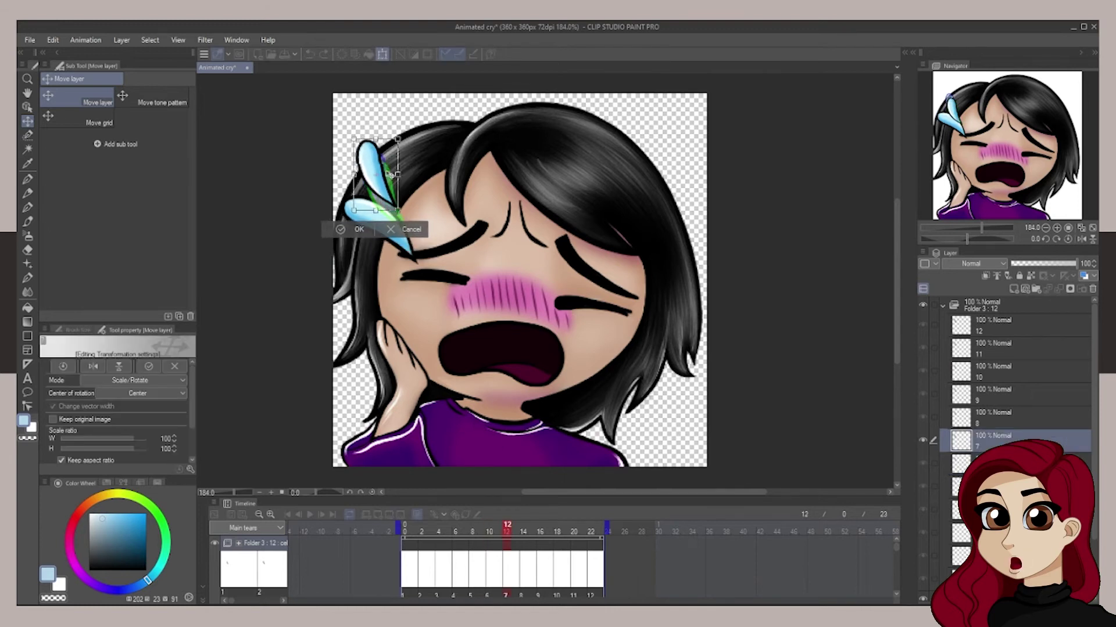
pyautogui.moveTo(416, 155); pyautogui.dragTo(418, 159)
pyautogui.press('Return')
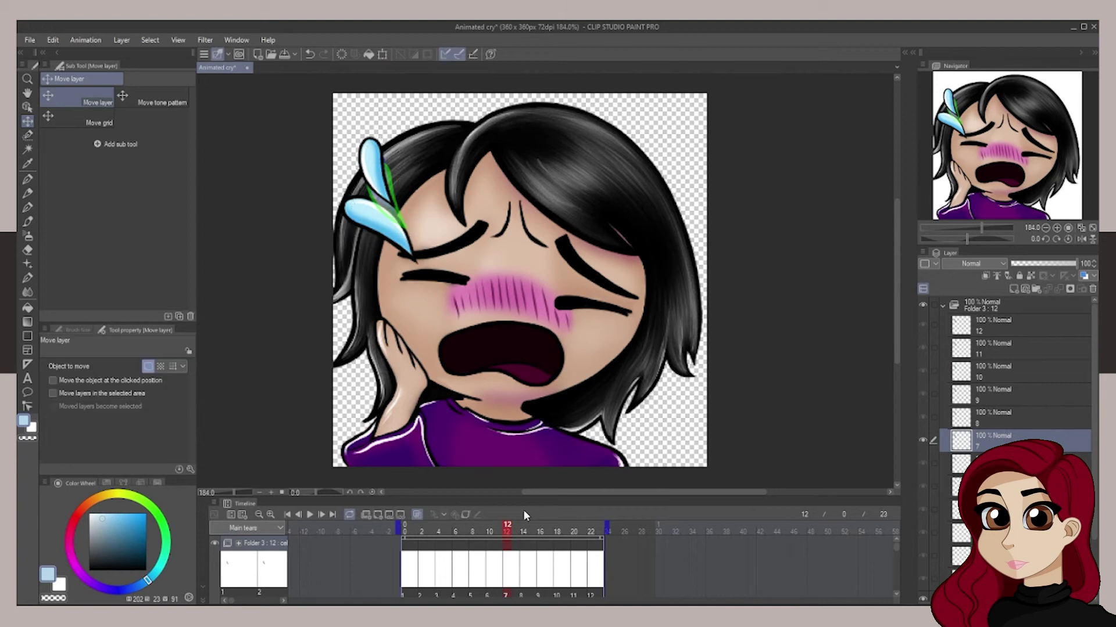
pyautogui.press('Right')
pyautogui.hotkey('ctrl', 't')
pyautogui.moveTo(359, 151); pyautogui.dragTo(358, 150)
pyautogui.moveTo(381, 189); pyautogui.dragTo(427, 150)
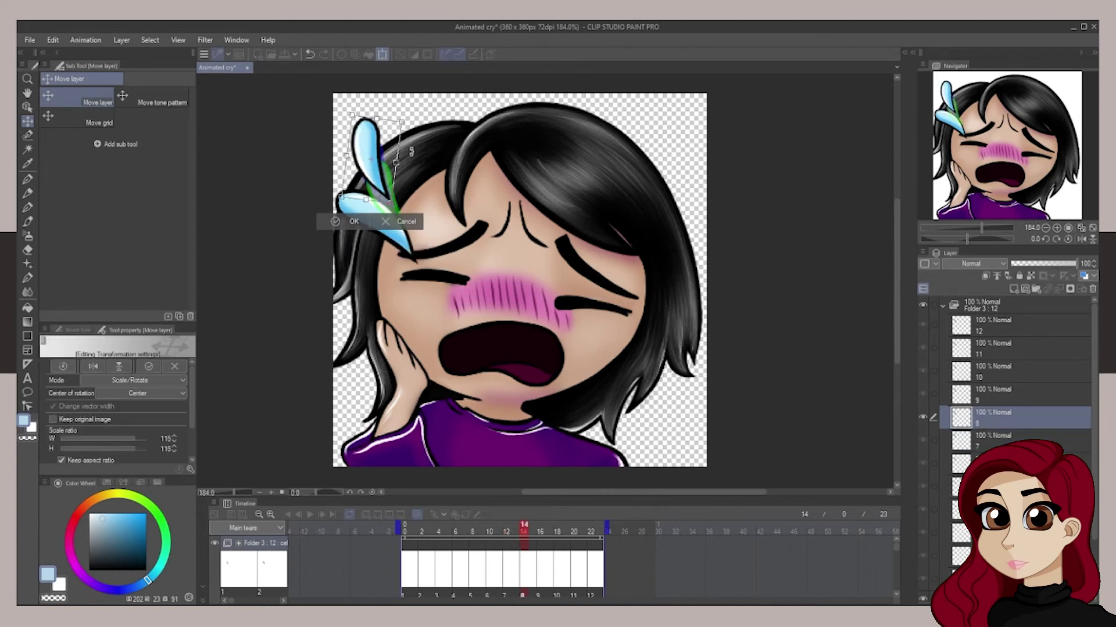
pyautogui.click(354, 223)
# - Move the upper flying teardrop up and outward on frames 16 and 18, scaling it to about 105% and 93%
pyautogui.press('Right')
pyautogui.moveTo(401, 171); pyautogui.dragTo(422, 149)
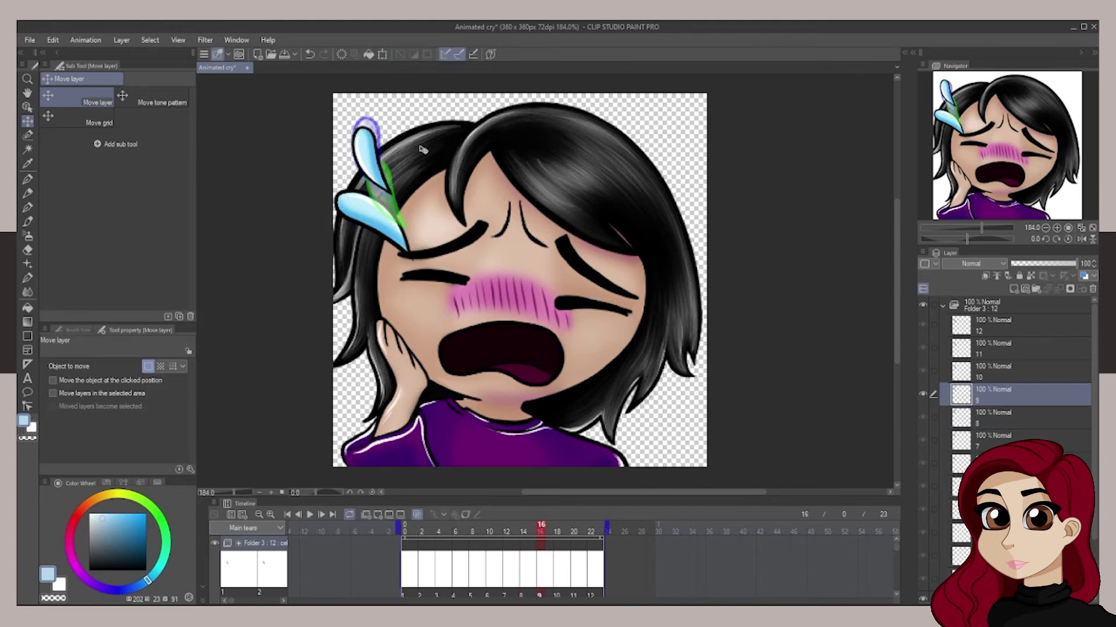
pyautogui.hotkey('ctrl', 't')
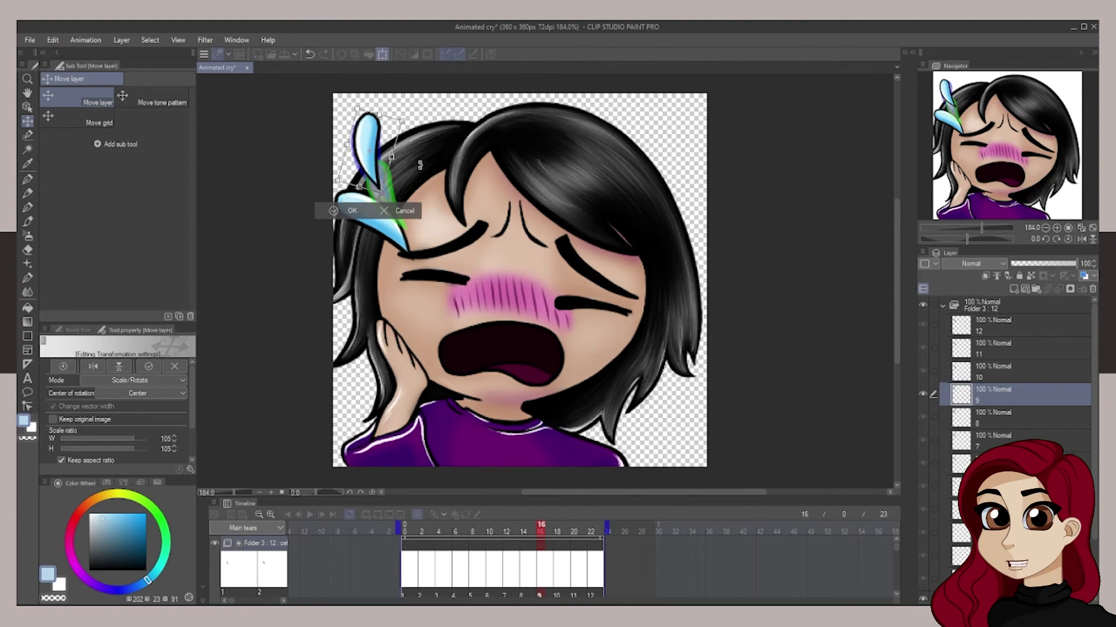
pyautogui.moveTo(388, 152); pyautogui.dragTo(404, 143)
pyautogui.click(340, 205)
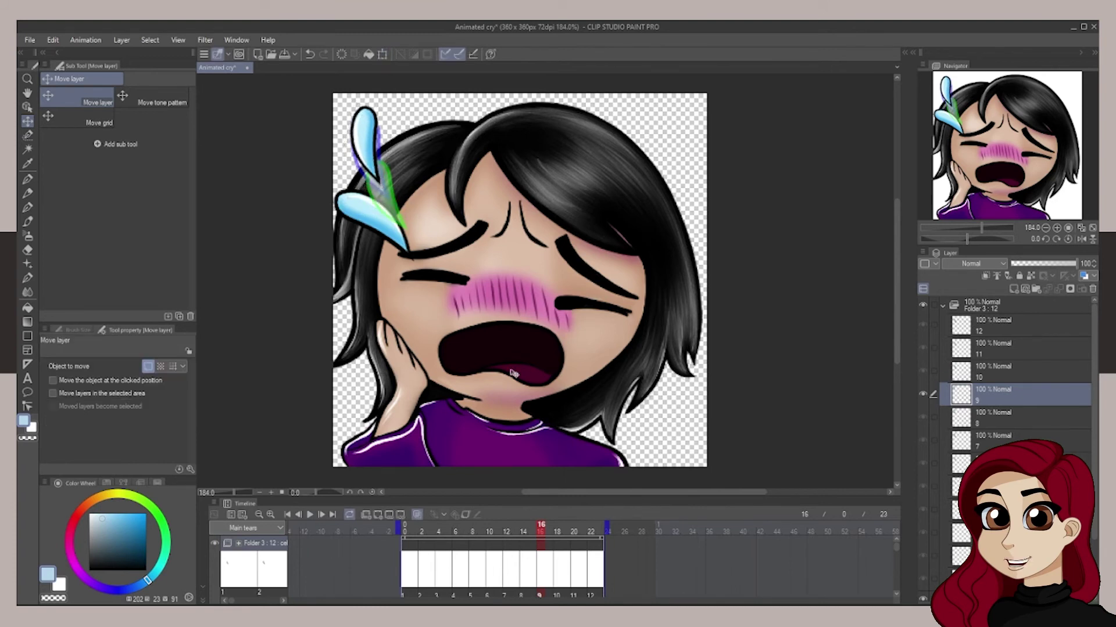
pyautogui.click(556, 530)
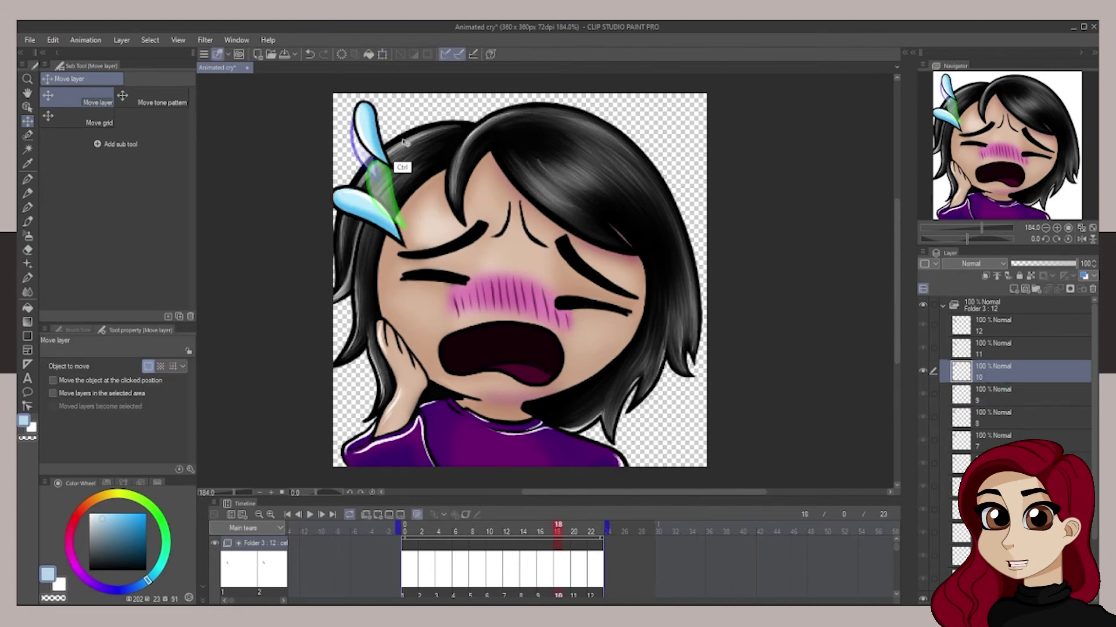
pyautogui.hotkey('ctrl', 't')
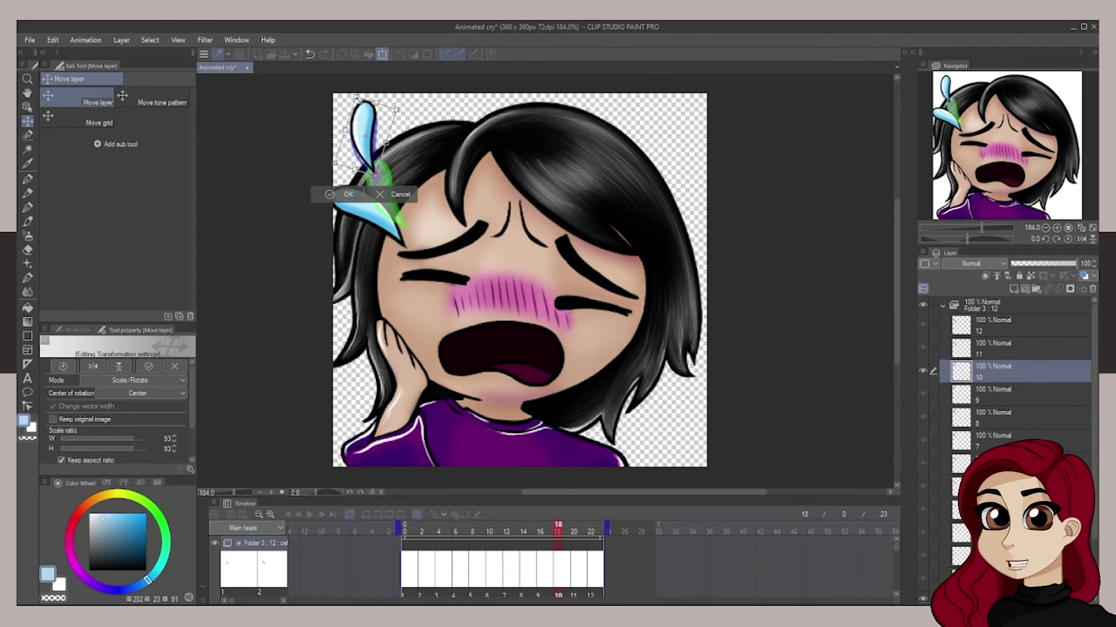
pyautogui.press('Return')
# - Move the upper flying teardrop up to the canvas edge on frame 20, rotating it slightly and scaling it to about 89%
pyautogui.click(574, 531)
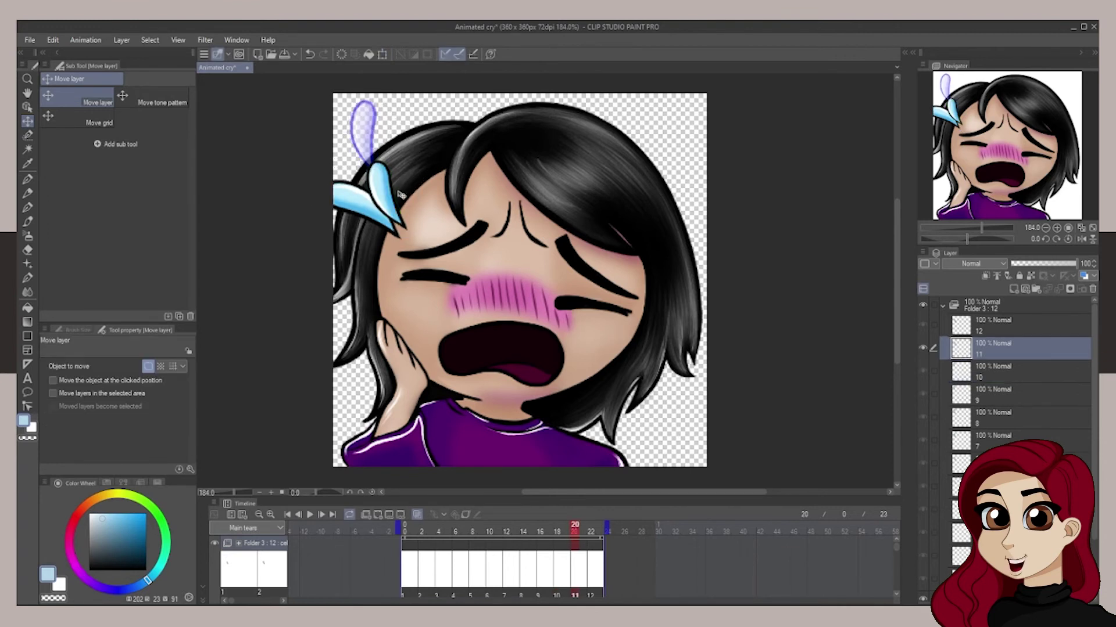
pyautogui.hotkey('ctrl', 't')
pyautogui.moveTo(407, 124); pyautogui.dragTo(372, 126)
pyautogui.moveTo(356, 84); pyautogui.dragTo(360, 93)
pyautogui.moveTo(375, 129); pyautogui.dragTo(375, 127)
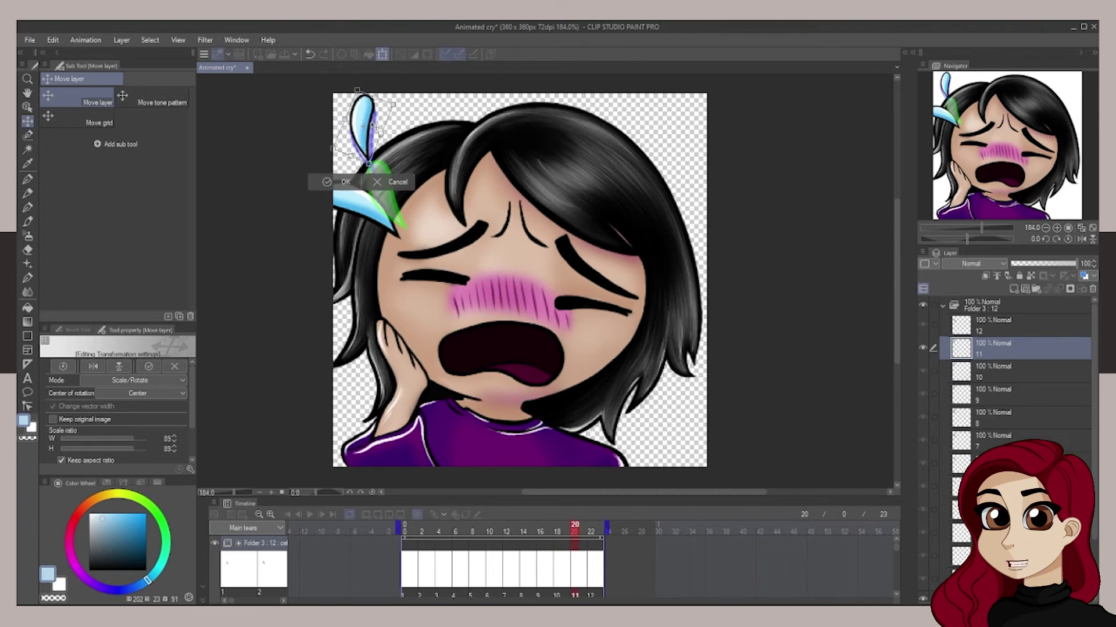
pyautogui.click(345, 182)
# - Move the upper flying teardrop partly off the canvas on frame 22, scaled to about 80%, and preview the animation
pyautogui.click(588, 541)
pyautogui.hotkey('ctrl', 't')
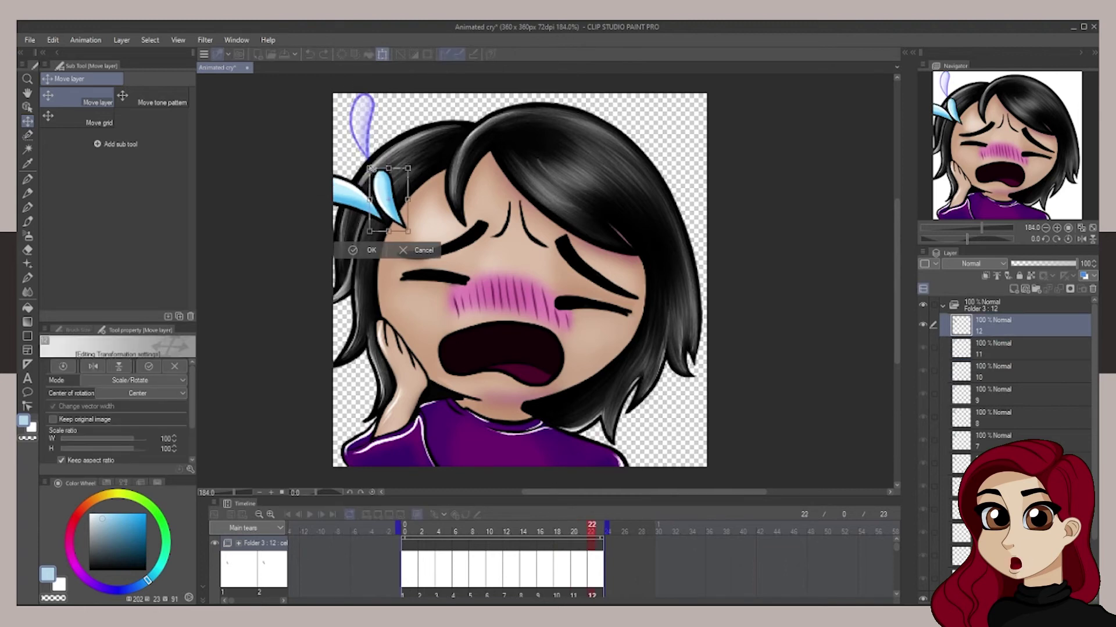
pyautogui.moveTo(382, 181); pyautogui.dragTo(361, 113)
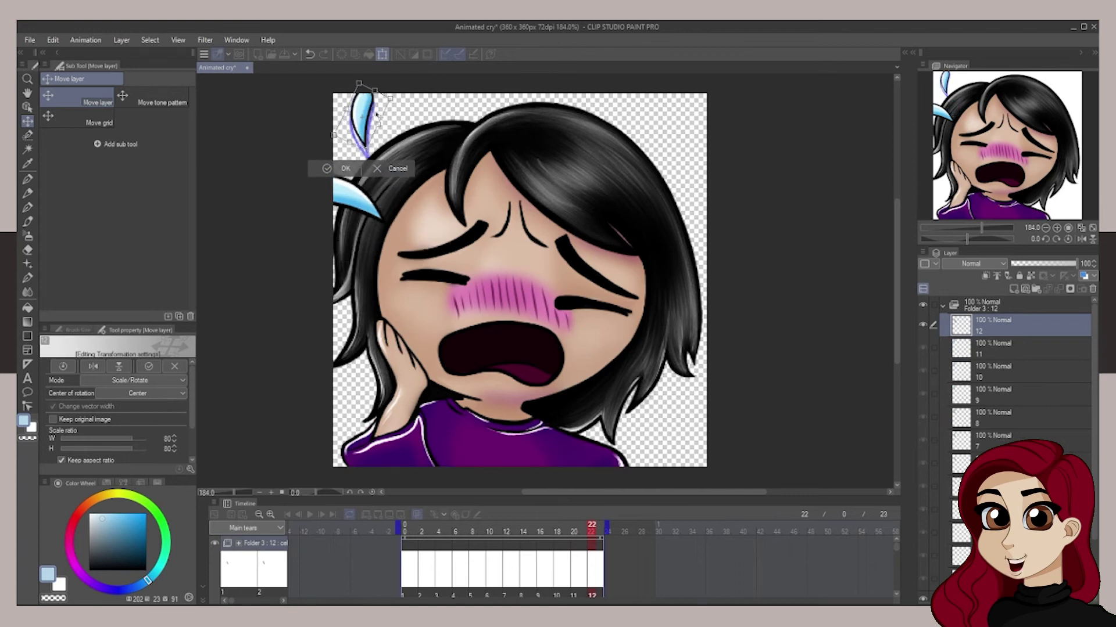
pyautogui.click(350, 171)
pyautogui.click(311, 514)
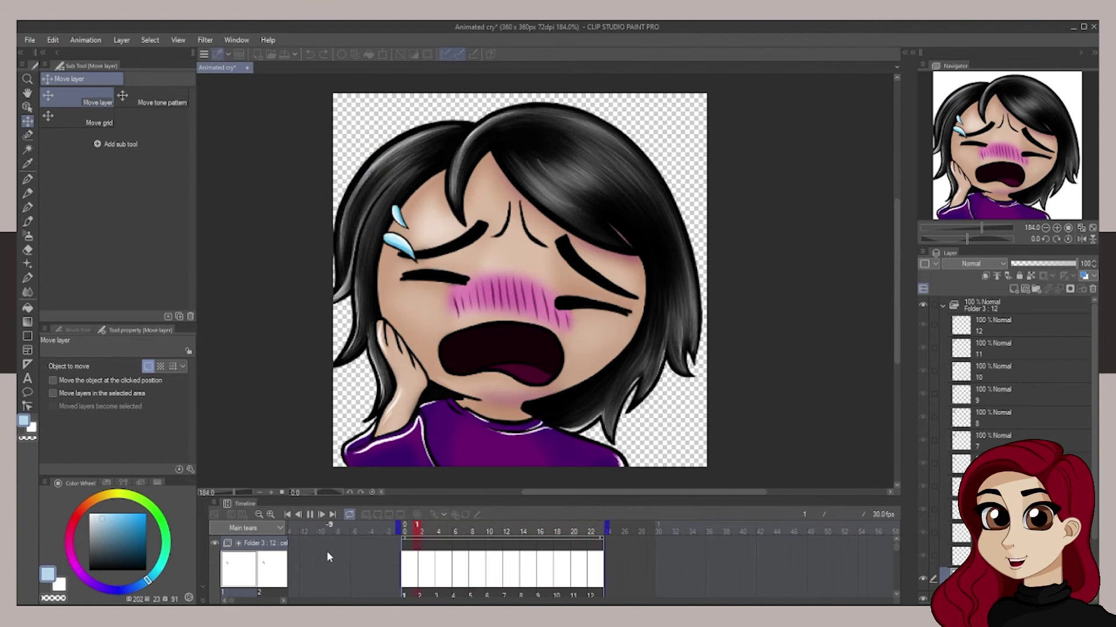
pyautogui.click(311, 514)
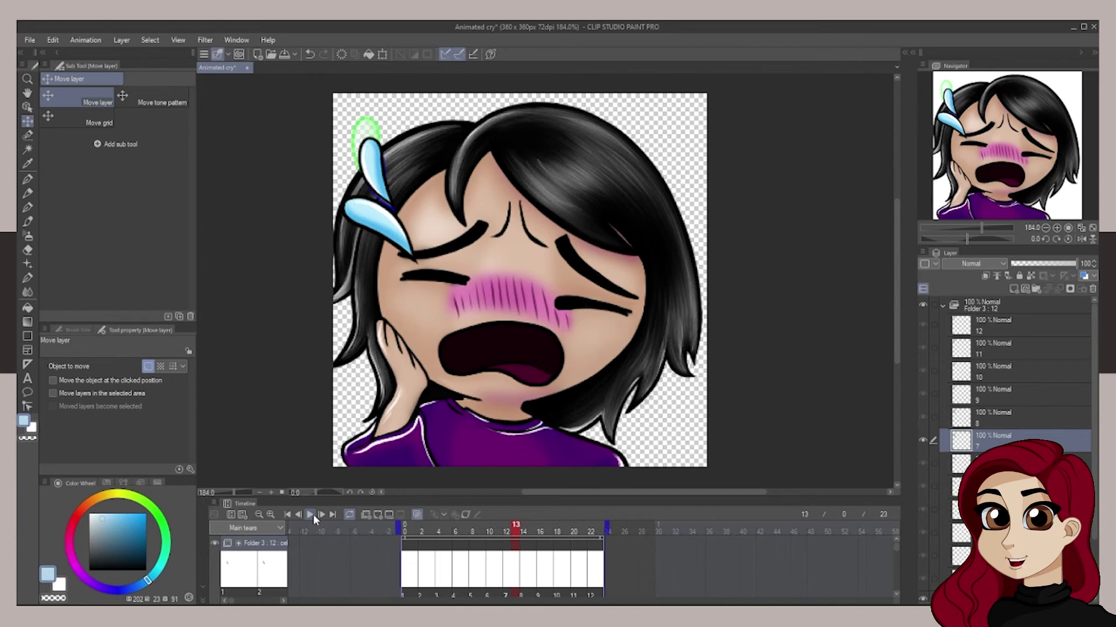
# - Show the Cryb360 Copy 4 teardrop layer beside the face and duplicate it, leaving the original selected
pyautogui.click(942, 305)
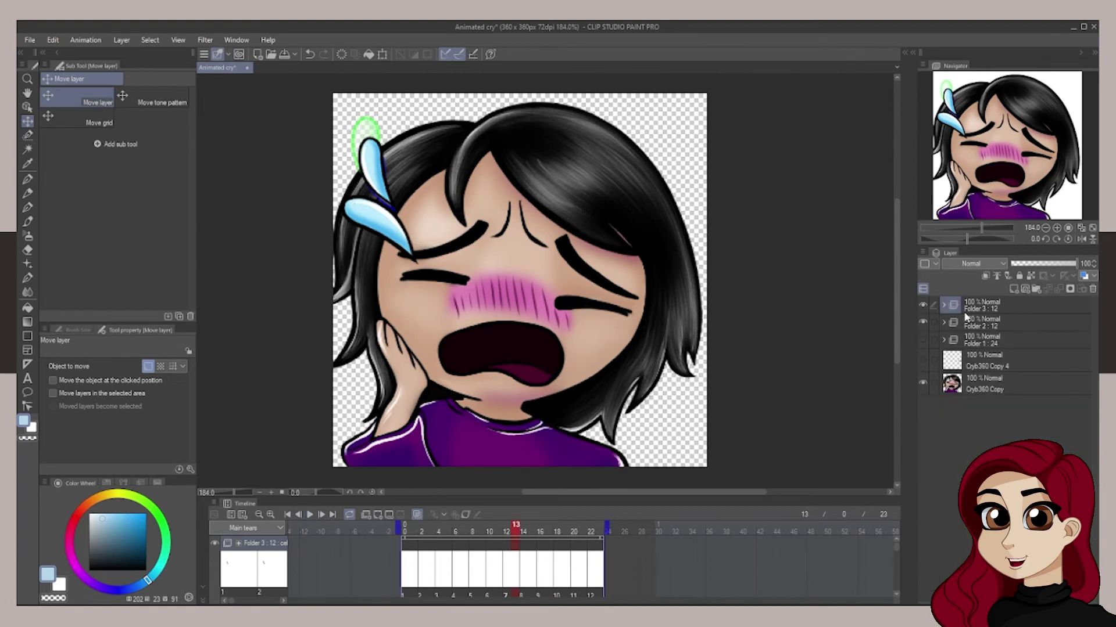
pyautogui.click(964, 363)
pyautogui.click(923, 361)
pyautogui.rightClick(986, 360)
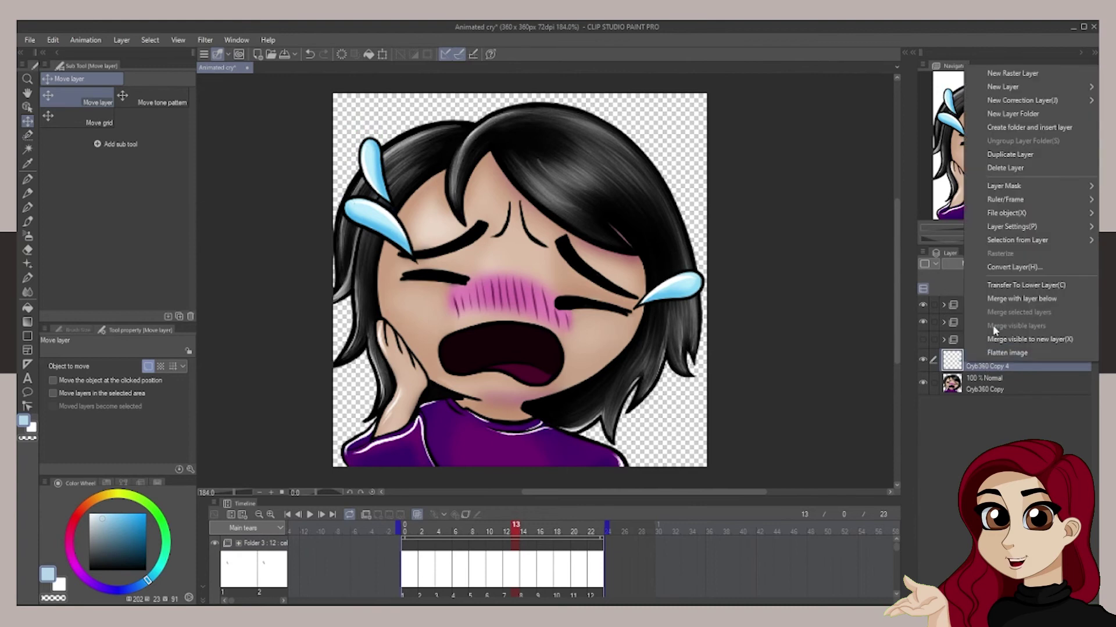
pyautogui.click(1014, 156)
pyautogui.moveTo(997, 375)
pyautogui.mouseDown()
pyautogui.moveTo(995, 410)
pyautogui.moveTo(995, 379)
pyautogui.mouseUp()
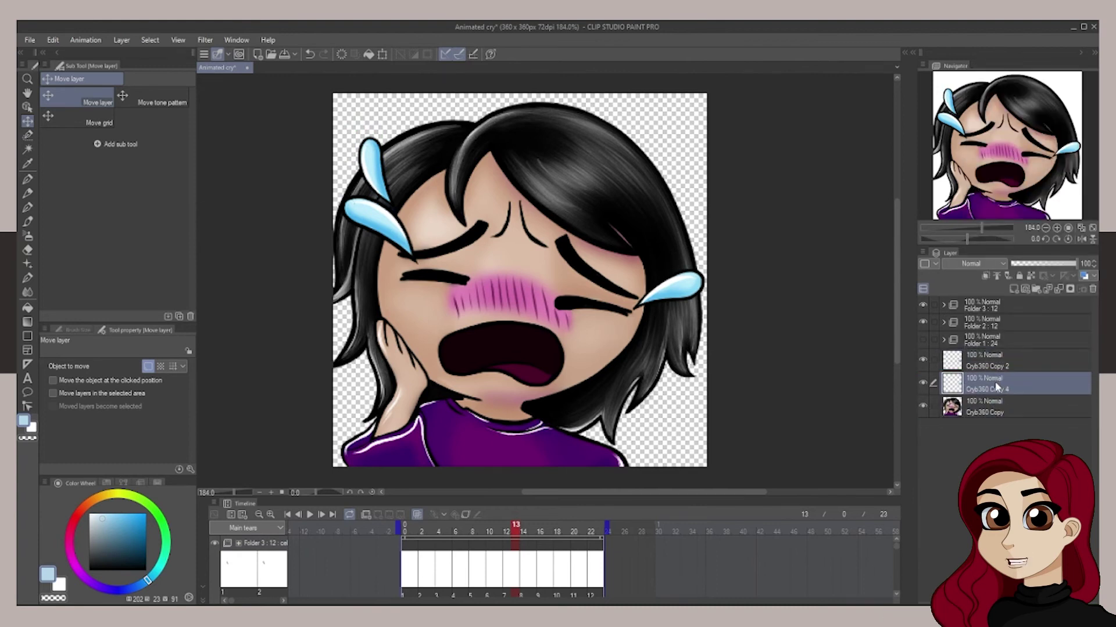
# - Shrink and rotate the selected teardrop so it points downward below the other one, then hide its layer beneath the character
pyautogui.hotkey('ctrl', 't')
pyautogui.moveTo(733, 278); pyautogui.dragTo(740, 391)
pyautogui.moveTo(677, 325); pyautogui.dragTo(650, 340)
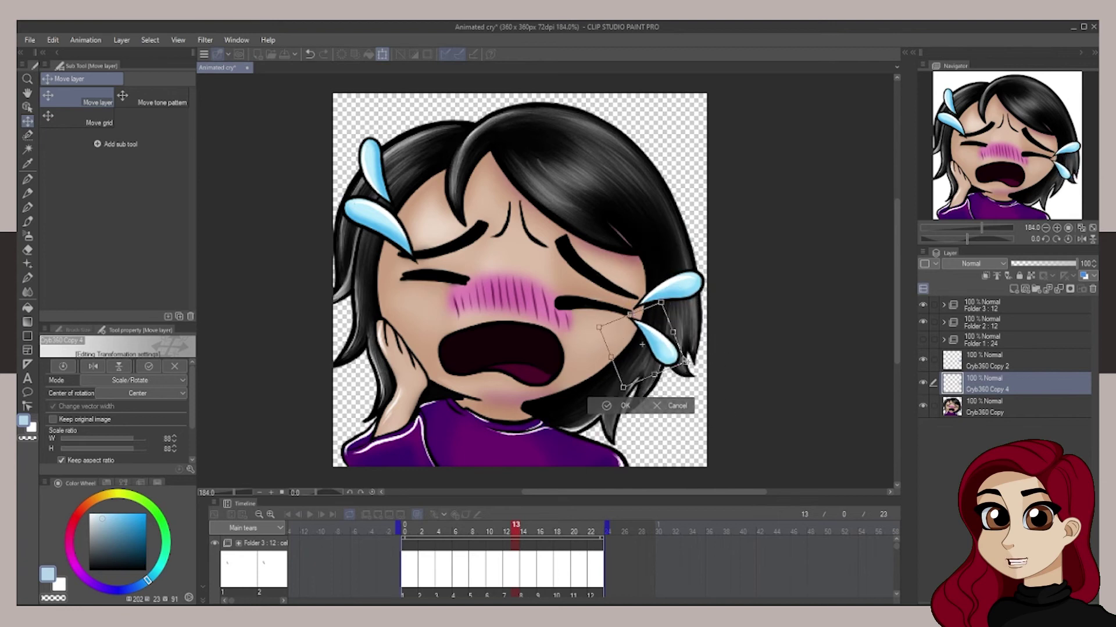
pyautogui.click(615, 405)
pyautogui.moveTo(951, 381); pyautogui.dragTo(951, 411)
pyautogui.click(924, 406)
# - Create a new animation folder above Folder 3 and add its first cel at frame 0
pyautogui.click(977, 306)
pyautogui.click(405, 529)
pyautogui.click(366, 514)
pyautogui.click(377, 515)
pyautogui.click(421, 531)
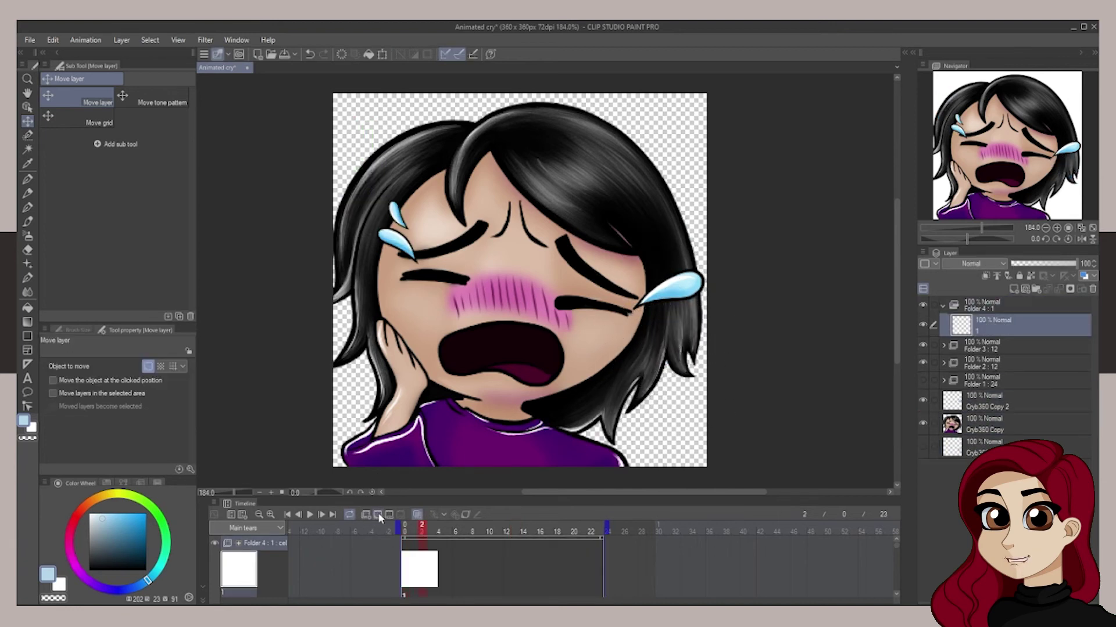
pyautogui.click(378, 515)
pyautogui.hotkey('ctrl', 'z')
# - Add blank cels to Folder 4 every three frames, starting at frame 3
pyautogui.click(430, 531)
pyautogui.click(377, 515)
pyautogui.click(455, 531)
pyautogui.click(378, 514)
pyautogui.click(481, 531)
pyautogui.click(378, 514)
pyautogui.click(506, 532)
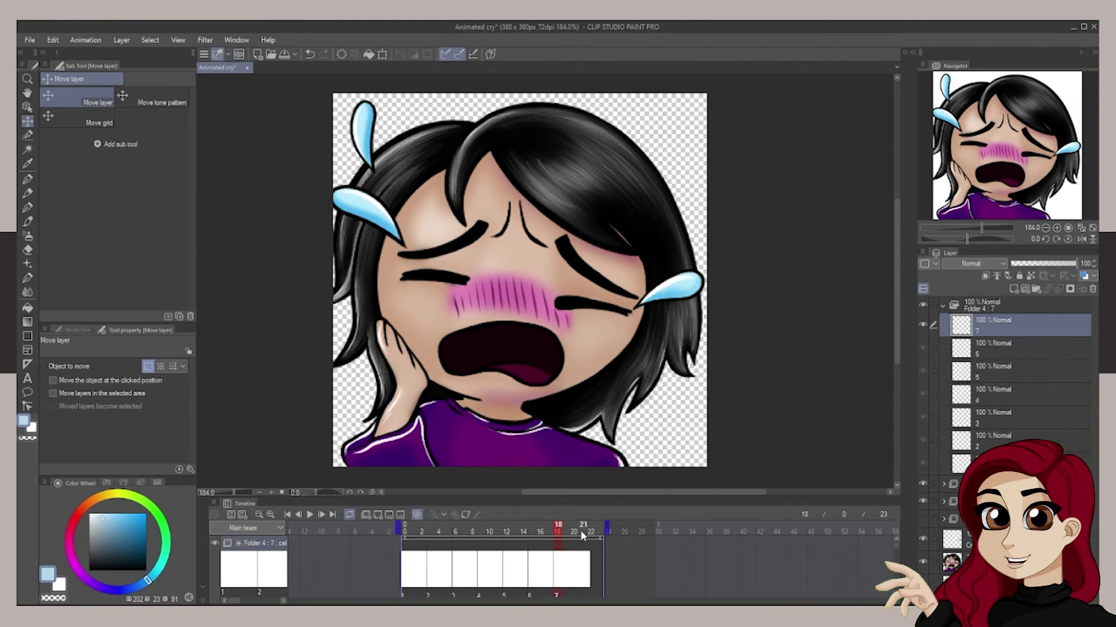
# - Place copies of the right-hand upper teardrop in the Folder 4 cels on frames 0, 3 and 6
pyautogui.rightClick(962, 486)
pyautogui.click(990, 365)
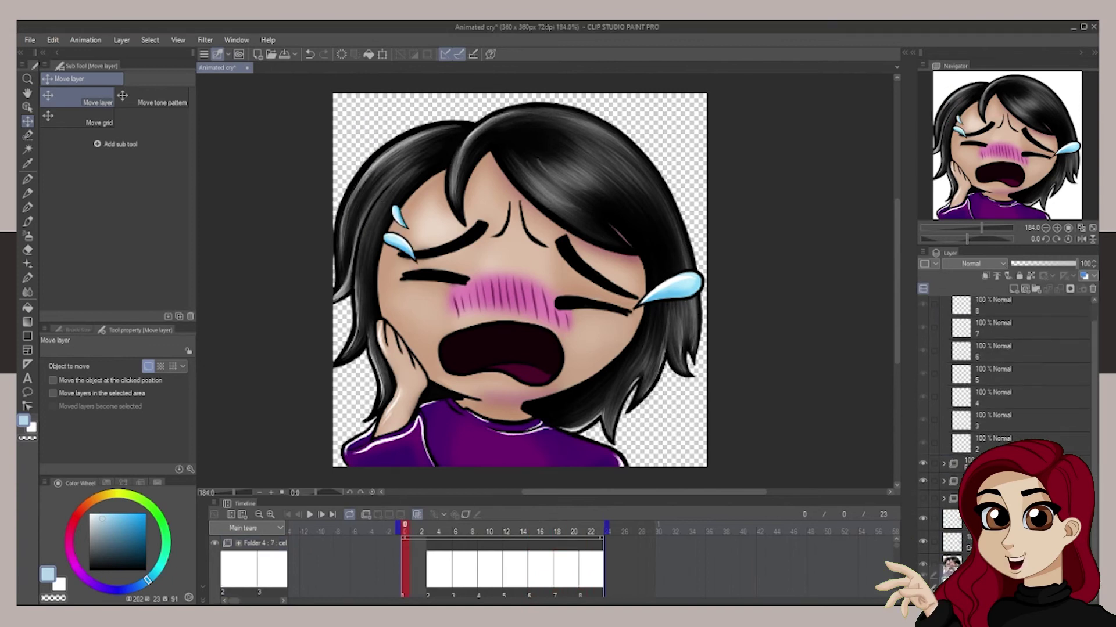
pyautogui.rightClick(963, 482)
pyautogui.click(993, 272)
pyautogui.moveTo(998, 468); pyautogui.dragTo(998, 456)
pyautogui.rightClick(987, 521)
pyautogui.moveTo(998, 445)
pyautogui.mouseDown()
pyautogui.moveTo(990, 531)
pyautogui.moveTo(998, 433)
pyautogui.mouseUp()
pyautogui.click(1021, 315)
pyautogui.click(1017, 423)
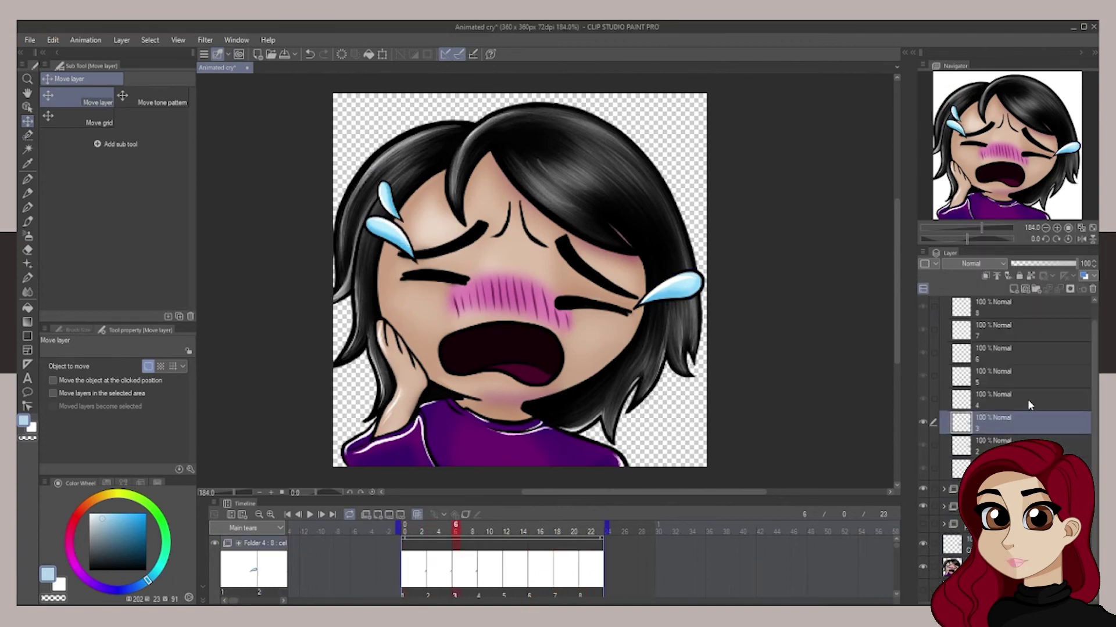
# - Place copies of the right-hand upper teardrop in the remaining Folder 4 cels, from frame 9 to frame 21
pyautogui.rightClick(987, 521)
pyautogui.moveTo(1027, 399); pyautogui.dragTo(991, 531)
pyautogui.click(1030, 315)
pyautogui.moveTo(991, 532)
pyautogui.mouseDown()
pyautogui.moveTo(1005, 365)
pyautogui.moveTo(1016, 374)
pyautogui.moveTo(991, 531)
pyautogui.mouseUp()
pyautogui.rightClick(988, 521)
pyautogui.click(1028, 314)
pyautogui.moveTo(988, 521); pyautogui.dragTo(1011, 308)
pyautogui.rightClick(982, 521)
pyautogui.click(1017, 331)
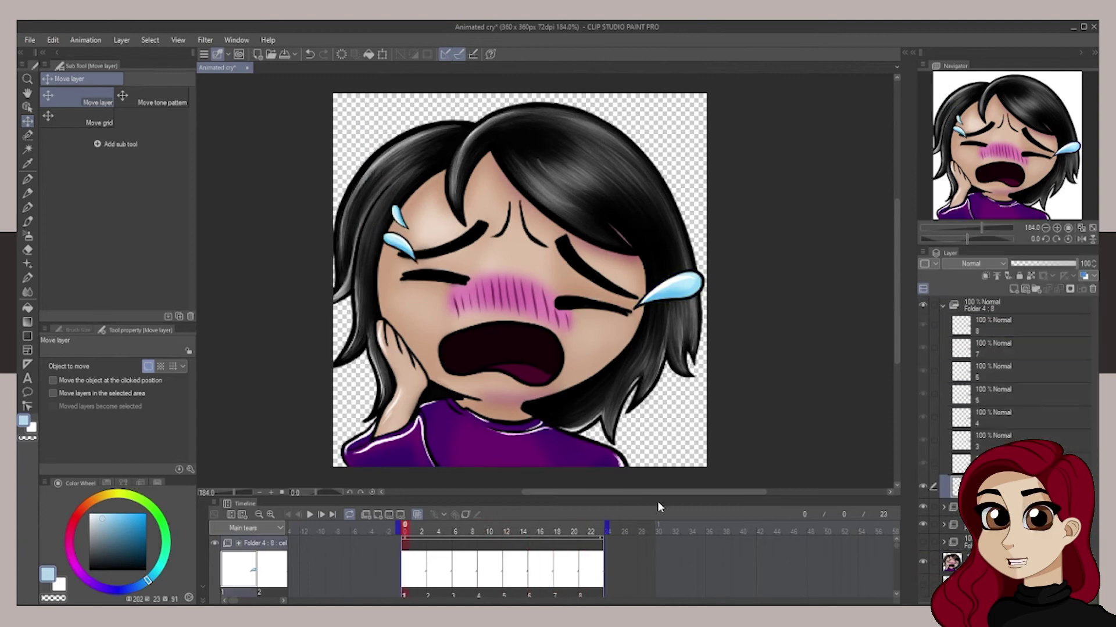
# - Scale the right-hand upper teardrop down toward the eye on frames 0 and 3, making it smallest on frame 0
pyautogui.hotkey('ctrl', 't')
pyautogui.moveTo(704, 342); pyautogui.dragTo(637, 289)
pyautogui.moveTo(681, 314)
pyautogui.mouseDown()
pyautogui.moveTo(674, 331)
pyautogui.moveTo(686, 322)
pyautogui.mouseUp()
pyautogui.click(627, 349)
pyautogui.click(430, 531)
pyautogui.hotkey('ctrl', 't')
pyautogui.moveTo(702, 315); pyautogui.dragTo(657, 308)
pyautogui.click(630, 351)
# - Adjust the right-hand upper teardrop on frames 6 and 9, shifting it slightly away from the eye on frame 9
pyautogui.click(455, 531)
pyautogui.hotkey('ctrl', 't')
pyautogui.moveTo(705, 342); pyautogui.dragTo(685, 320)
pyautogui.press('Return')
pyautogui.hotkey('ctrl', 'Right')
pyautogui.hotkey('ctrl', 't')
pyautogui.click(635, 352)
# - Shrink and move the right-hand upper teardrop outward on frames 12 and 15, to 65% on frame 15
pyautogui.click(506, 531)
pyautogui.hotkey('ctrl', 't')
pyautogui.click(643, 341)
pyautogui.click(531, 531)
pyautogui.hotkey('ctrl', 't')
pyautogui.press('Return')
# - Shrink the right-hand upper teardrop outward past the canvas edge on frames 18 and 21, to 53% on frame 18, and preview the animation
pyautogui.hotkey('ctrl', 'Right')
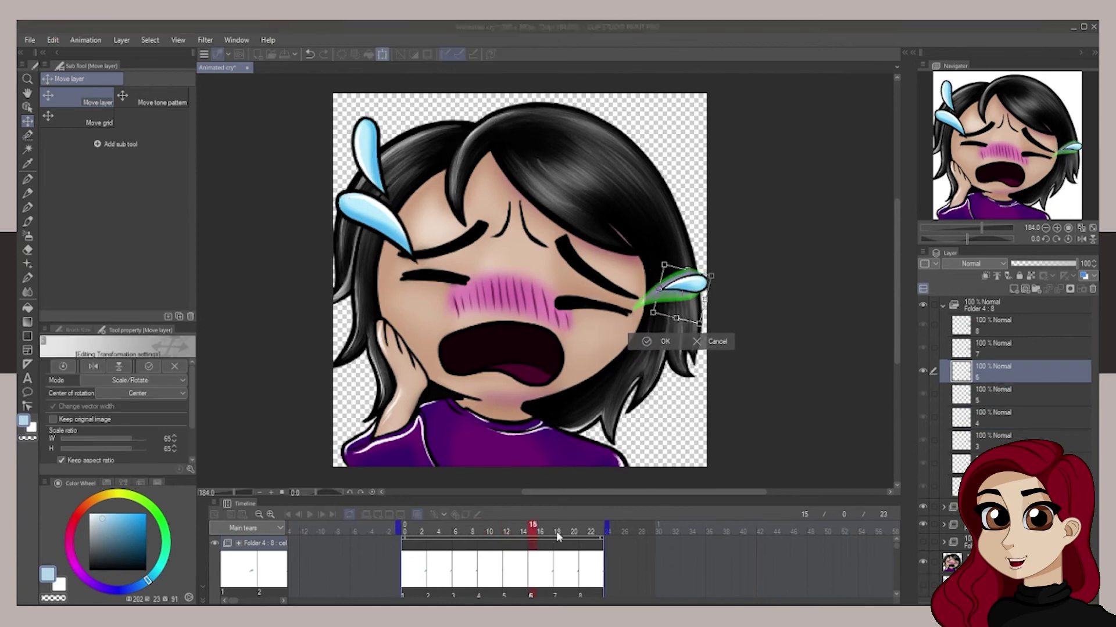
pyautogui.hotkey('ctrl', 't')
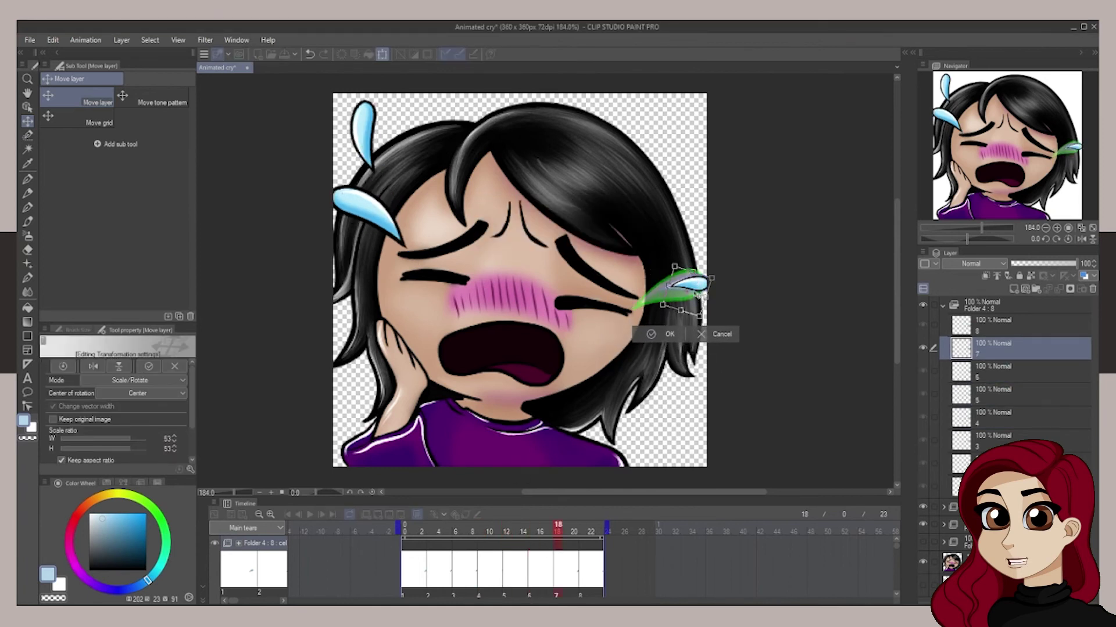
pyautogui.press('Return')
pyautogui.hotkey('ctrl', 'Right')
pyautogui.hotkey('ctrl', 't')
pyautogui.press('Return')
pyautogui.click(310, 514)
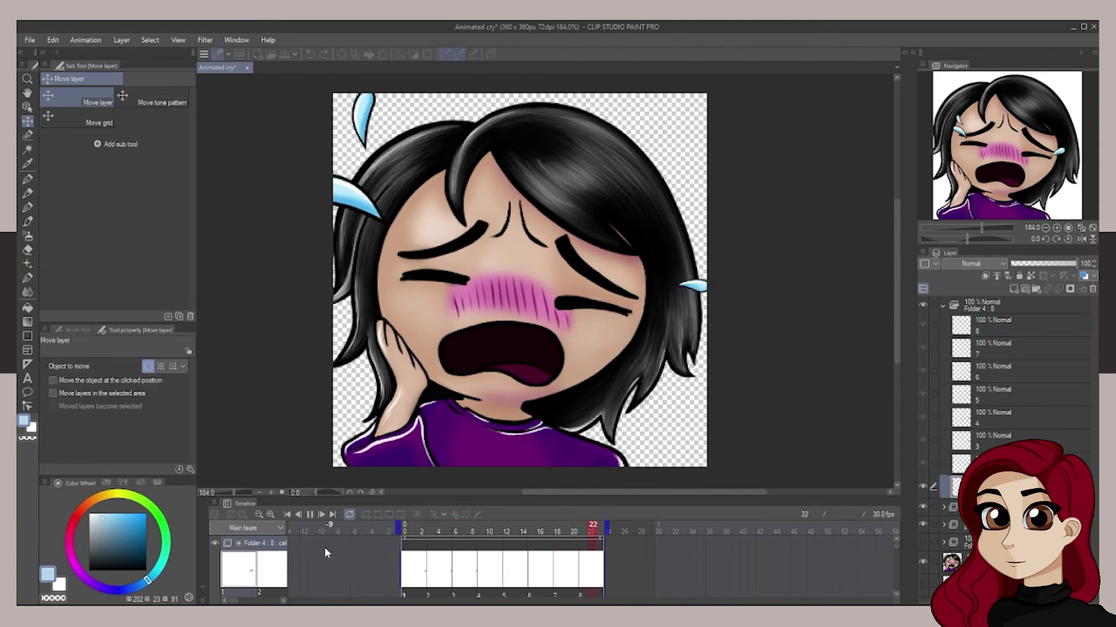
pyautogui.click(310, 515)
# - Fill Folder 5's three-frame cels with copies of the right-hand lower teardrop
pyautogui.click(377, 515)
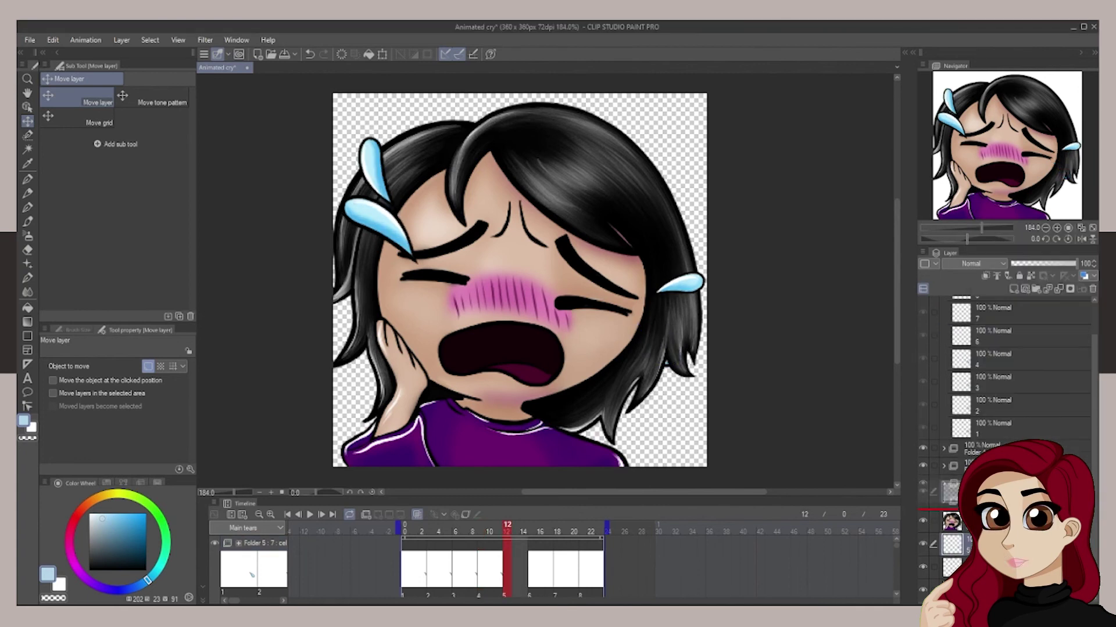
pyautogui.rightClick(988, 349)
pyautogui.click(1003, 337)
pyautogui.hotkey('ctrl', 'z')
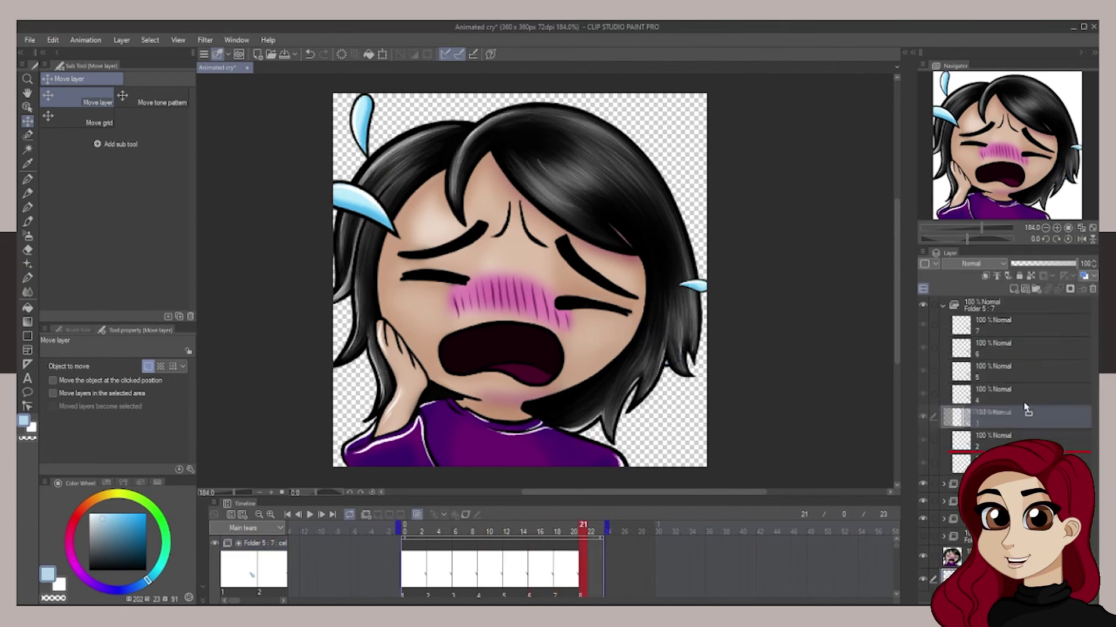
# - Scale the right-hand lower teardrop down toward the eye on frame 0 and to 57% on frame 3
pyautogui.hotkey('ctrl', 't')
pyautogui.moveTo(681, 370); pyautogui.dragTo(642, 337)
pyautogui.press('Return')
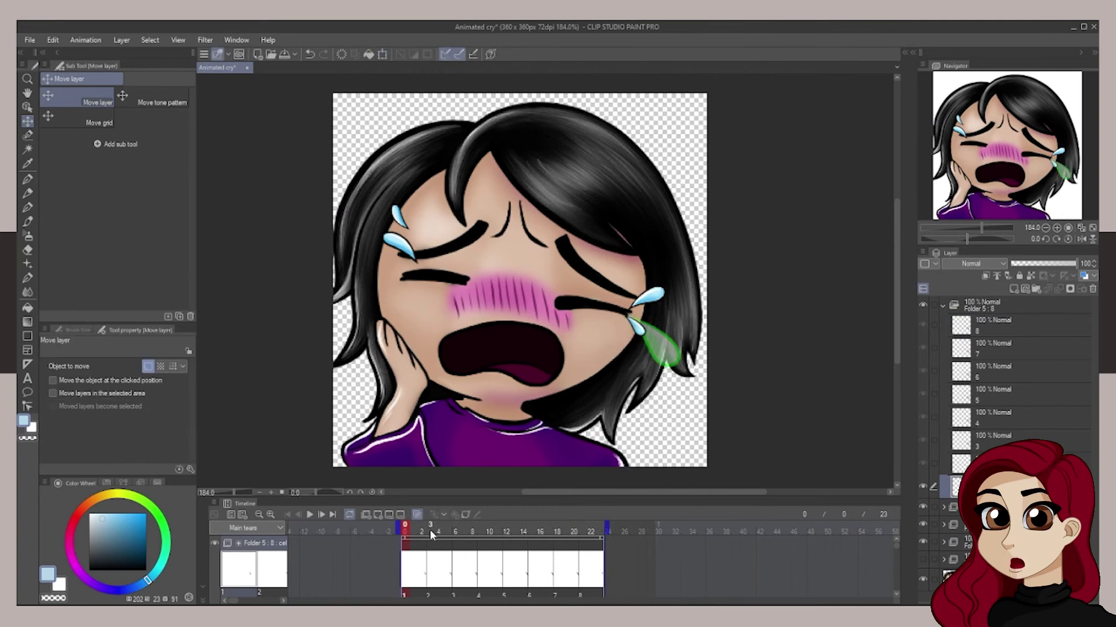
pyautogui.click(430, 530)
pyautogui.hotkey('ctrl', 't')
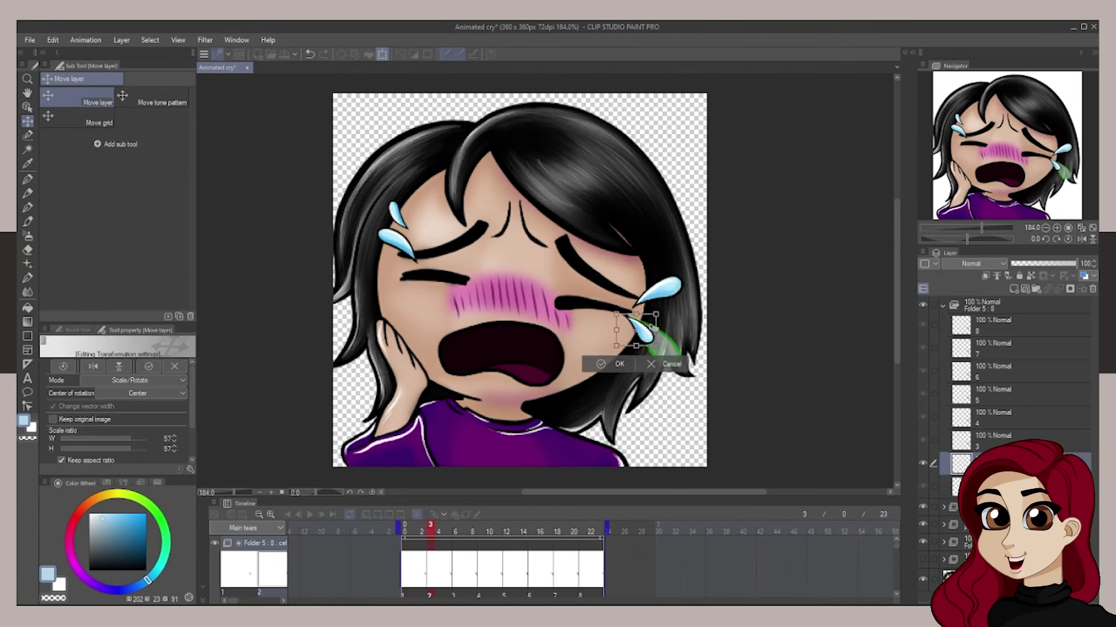
pyautogui.click(602, 369)
# - Rotate the right-hand lower teardrop slightly downward on frames 6 and 9, scaling it to 78% and 103%
pyautogui.click(455, 531)
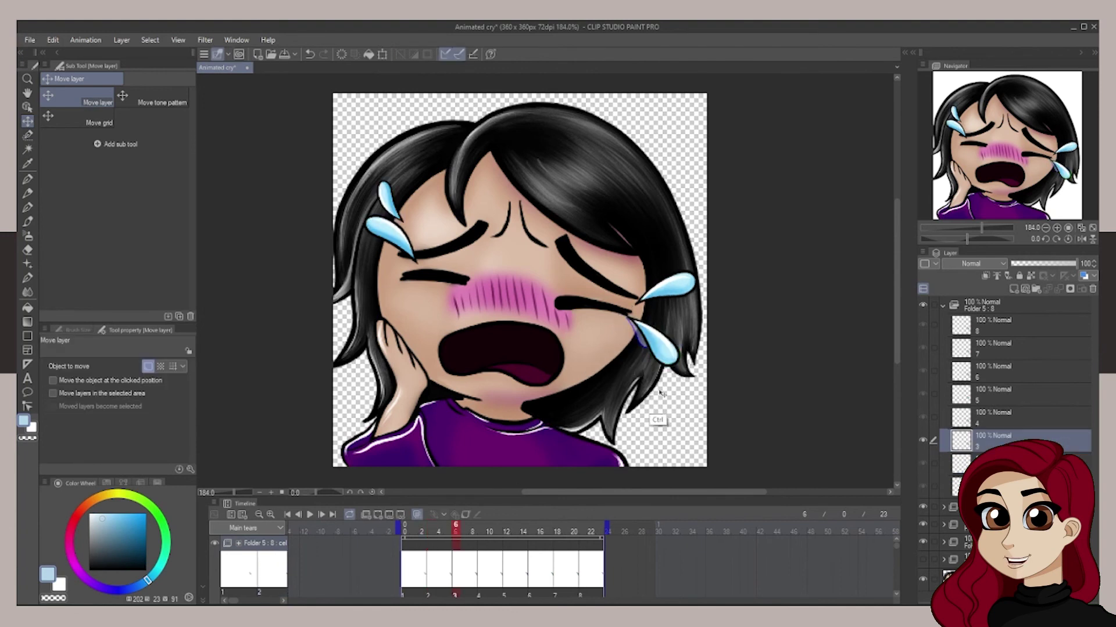
pyautogui.hotkey('ctrl', 't')
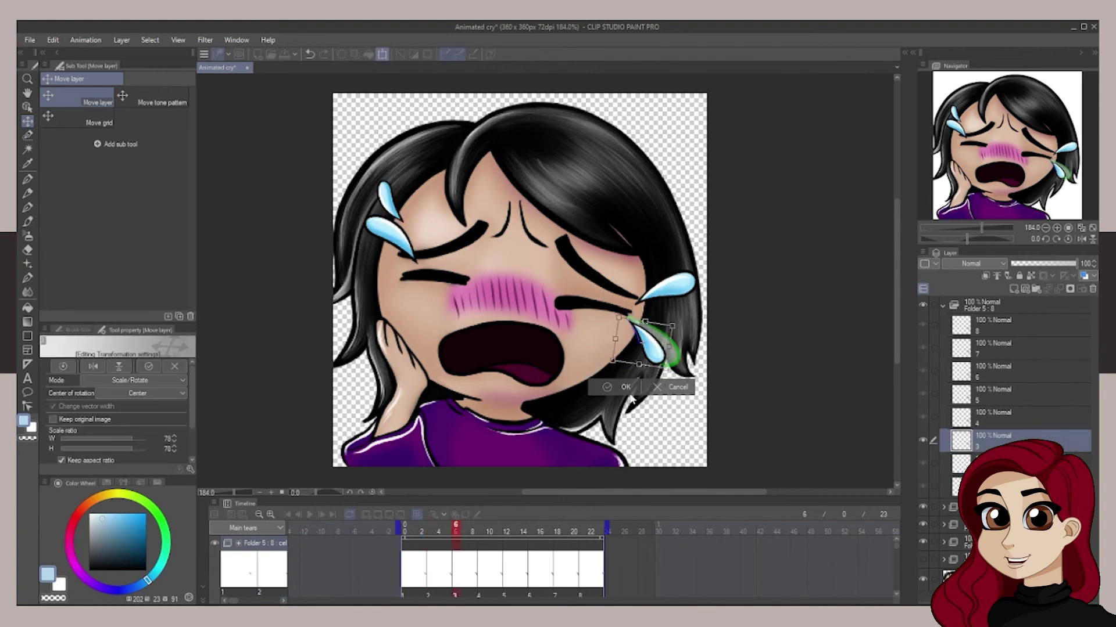
pyautogui.press('Return')
pyautogui.press('Right')
pyautogui.press('Right')
pyautogui.press('Right')
pyautogui.hotkey('ctrl', 't')
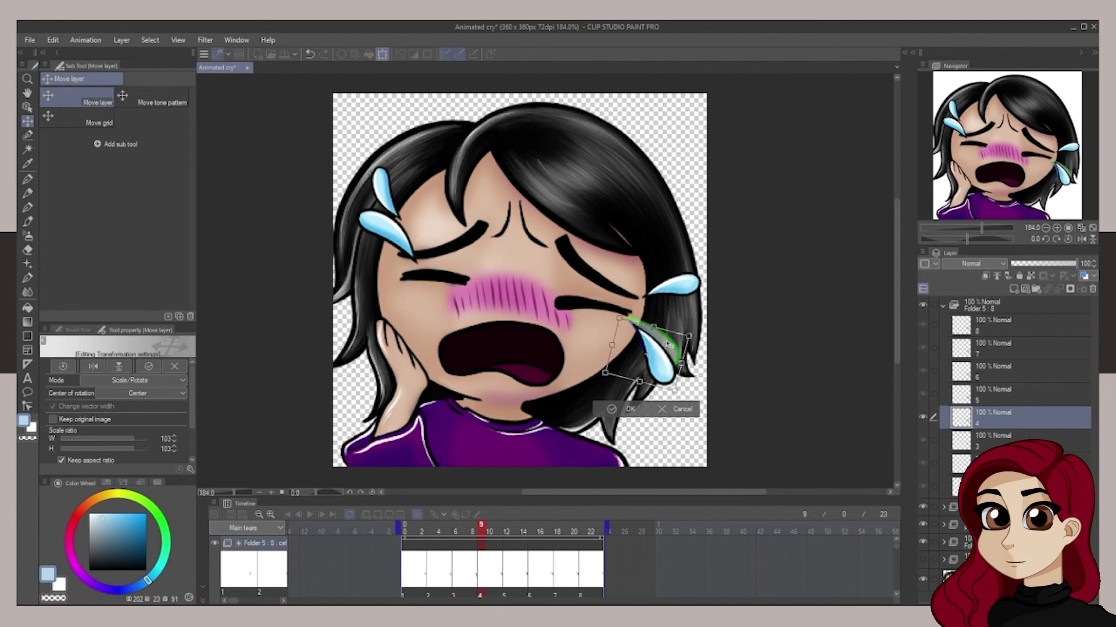
pyautogui.press('Return')
# - Move and rotate the right-hand lower teardrop further down on frames 12 and 15, scaling it to 93% and 85%
pyautogui.press('Right')
pyautogui.press('Right')
pyautogui.press('Right')
pyautogui.hotkey('ctrl', 't')
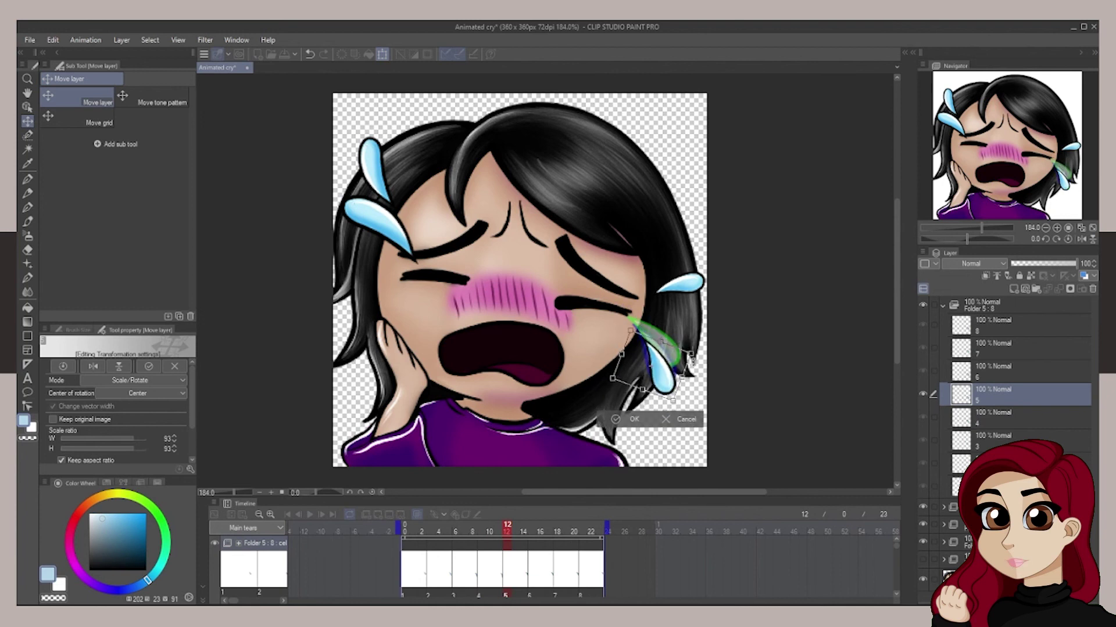
pyautogui.press('Return')
pyautogui.press('Right')
pyautogui.press('Right')
pyautogui.press('Right')
pyautogui.hotkey('ctrl', 't')
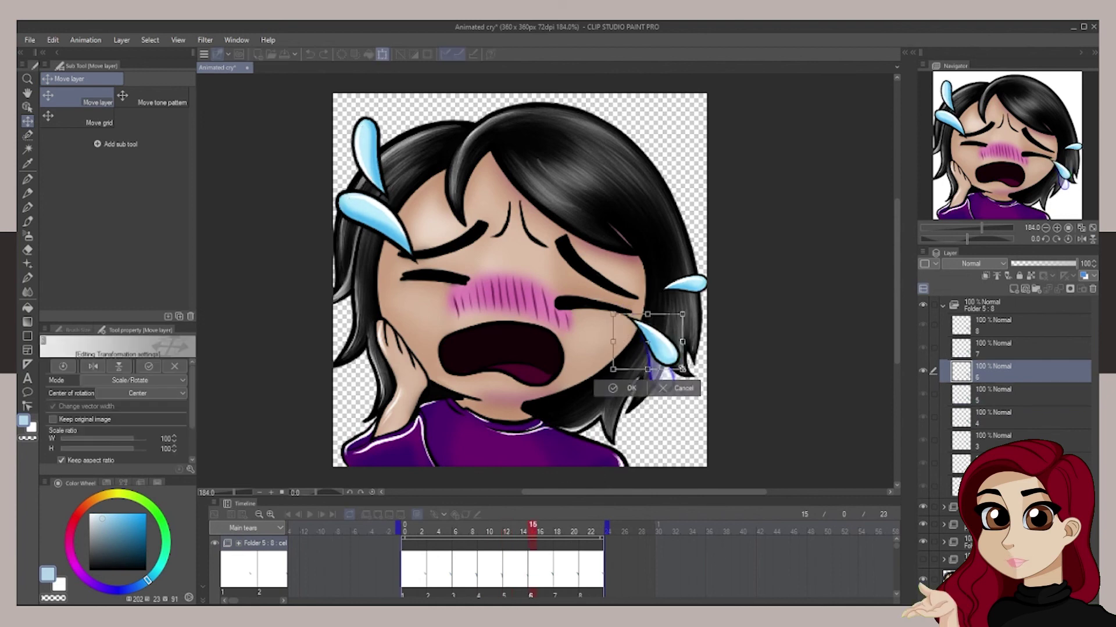
pyautogui.moveTo(688, 332); pyautogui.dragTo(681, 350)
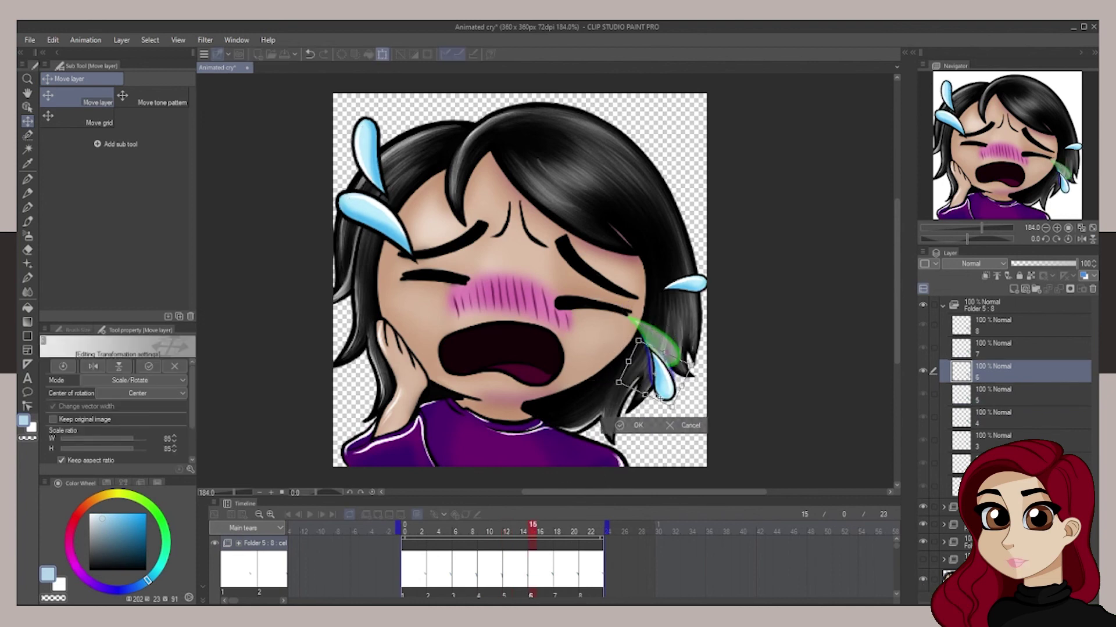
pyautogui.press('Return')
# - Scale the right-hand lower teardrop to 78% on frame 18, and rotate, shrink and move it further down along its path on frames 18 and 21
pyautogui.hotkey('ctrl', 't')
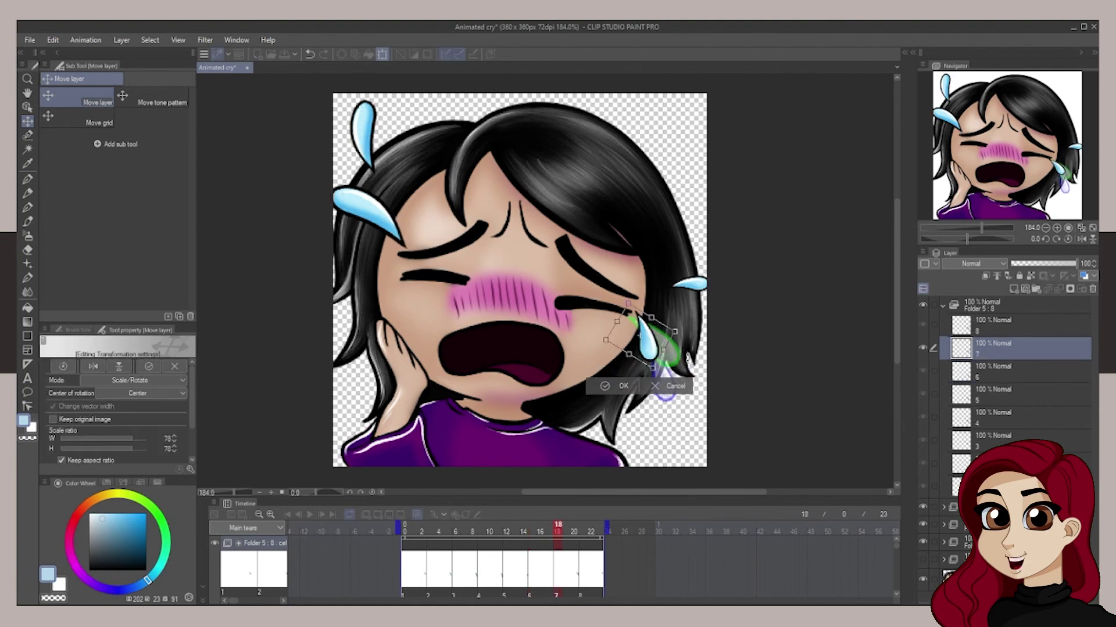
pyautogui.click(641, 431)
pyautogui.click(582, 533)
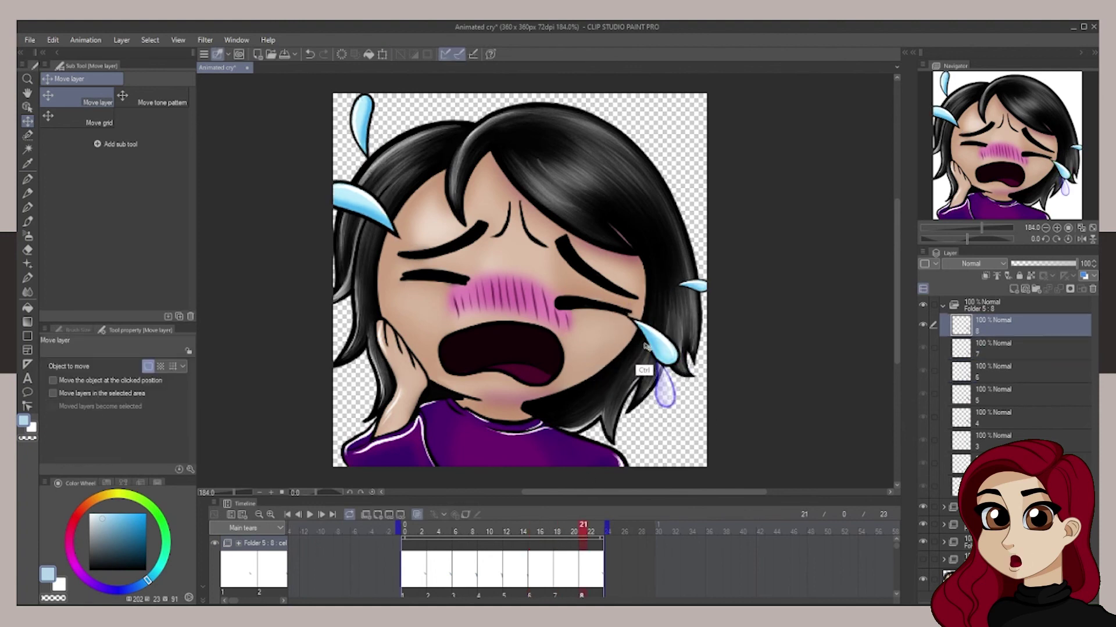
pyautogui.hotkey('ctrl', 't')
pyautogui.moveTo(684, 369); pyautogui.dragTo(669, 400)
pyautogui.click(622, 438)
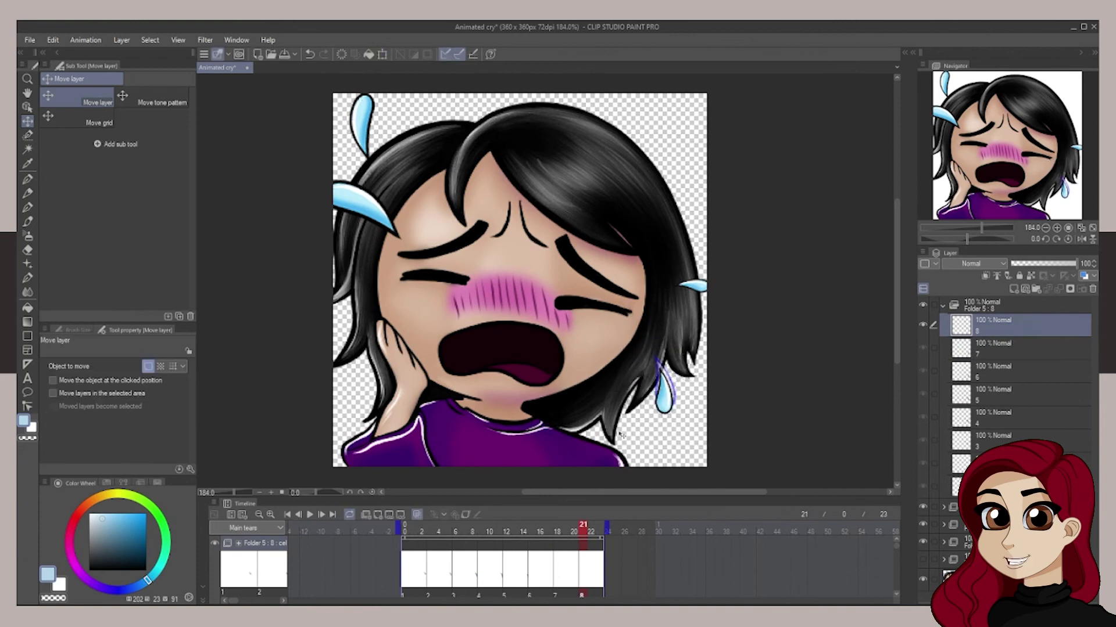
# - Play the whole animation from frame 0 to review all teardrops, with Folder 5 collapsed, and return to the first frame
pyautogui.click(404, 527)
pyautogui.click(308, 517)
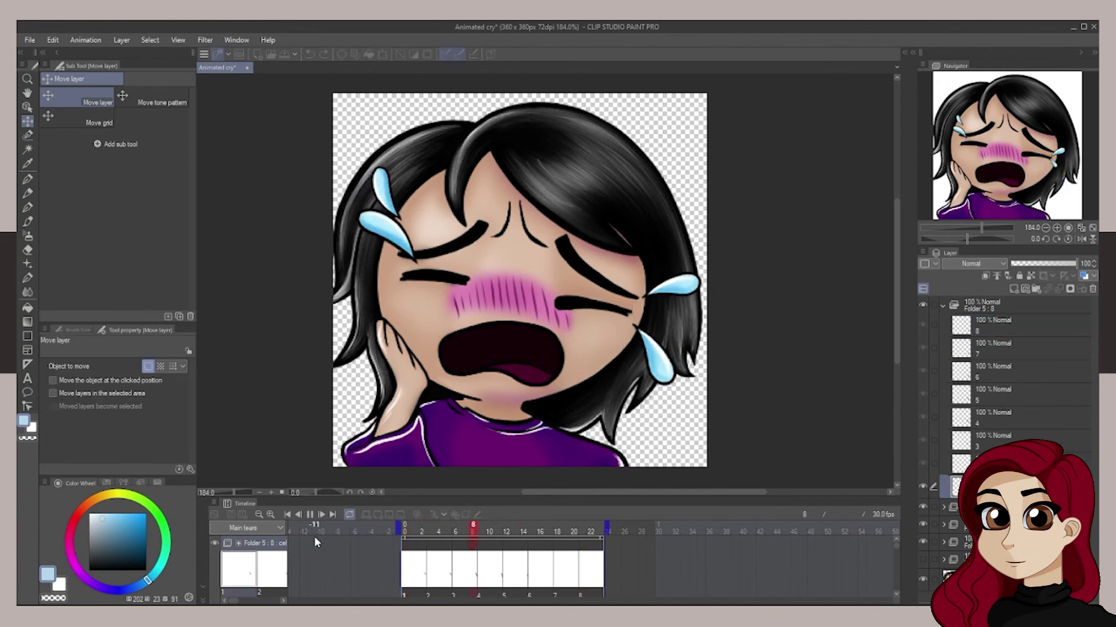
pyautogui.click(943, 307)
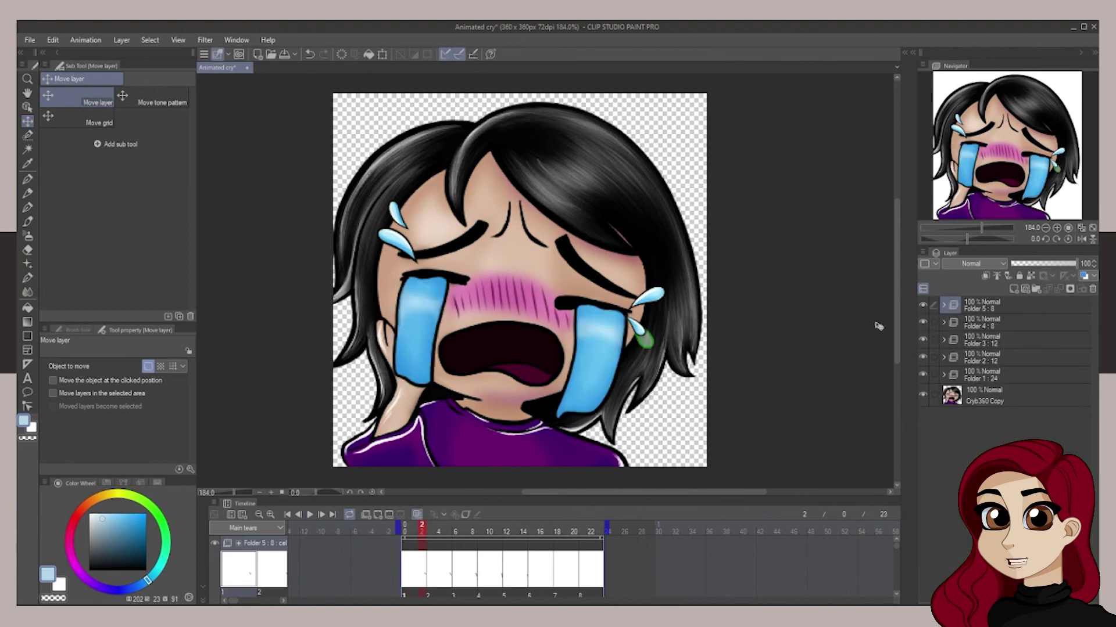
pyautogui.click(309, 515)
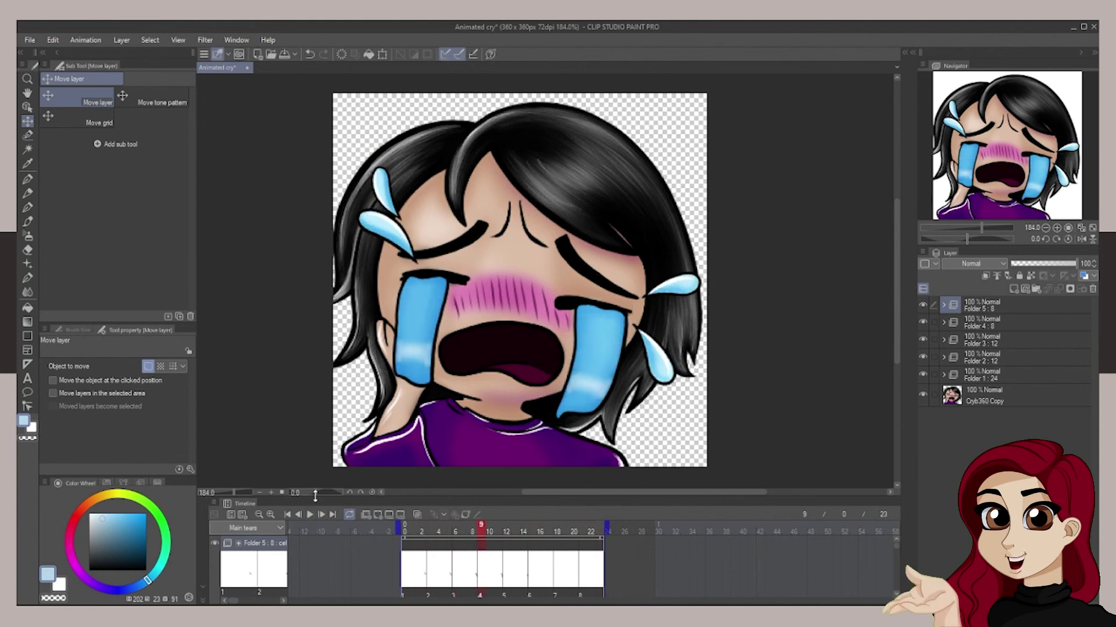
pyautogui.click(414, 529)
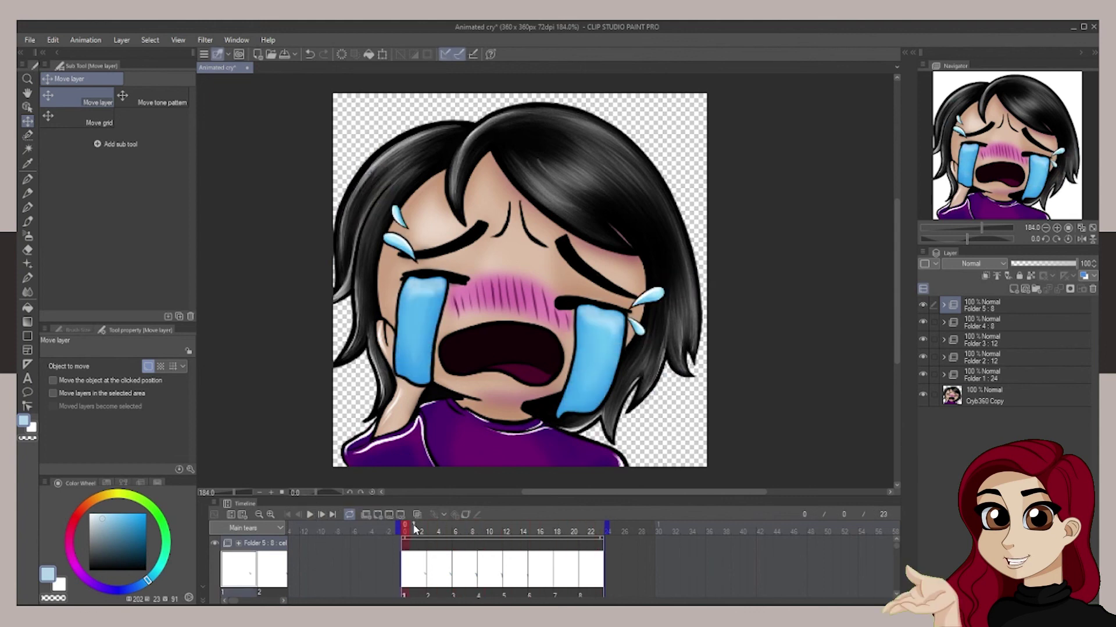
# - Export frames 0 to 23 as the animated GIF "Animated cry360" at 360 x 360 px, 10 fps, with unlimited looping
pyautogui.click(29, 40)
pyautogui.moveTo(116, 198)
pyautogui.click(259, 215)
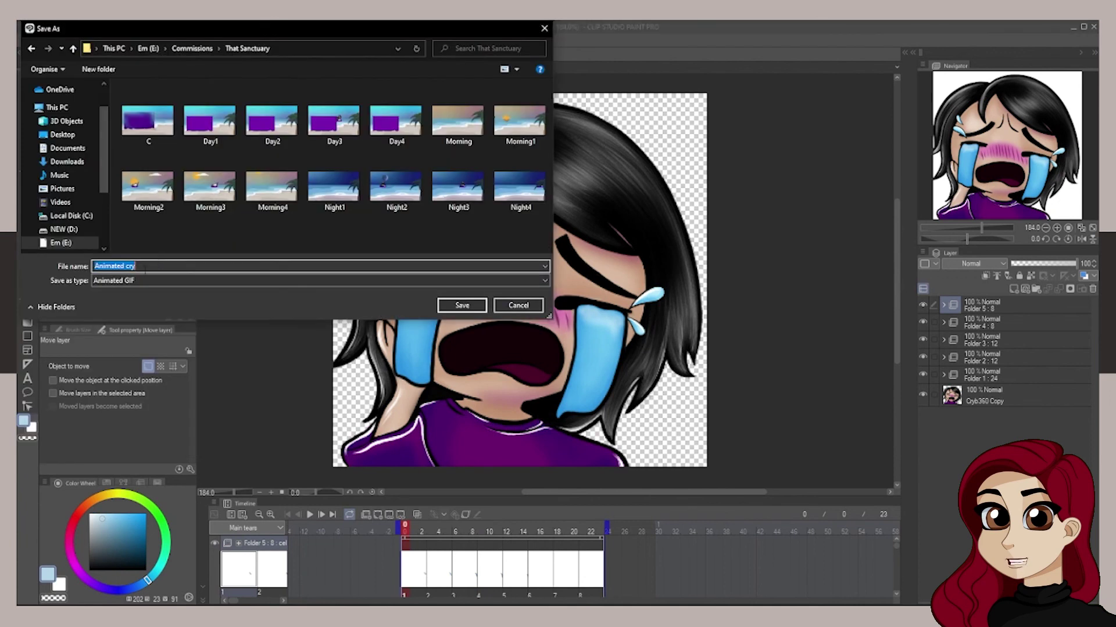
pyautogui.click(140, 266)
pyautogui.click(475, 304)
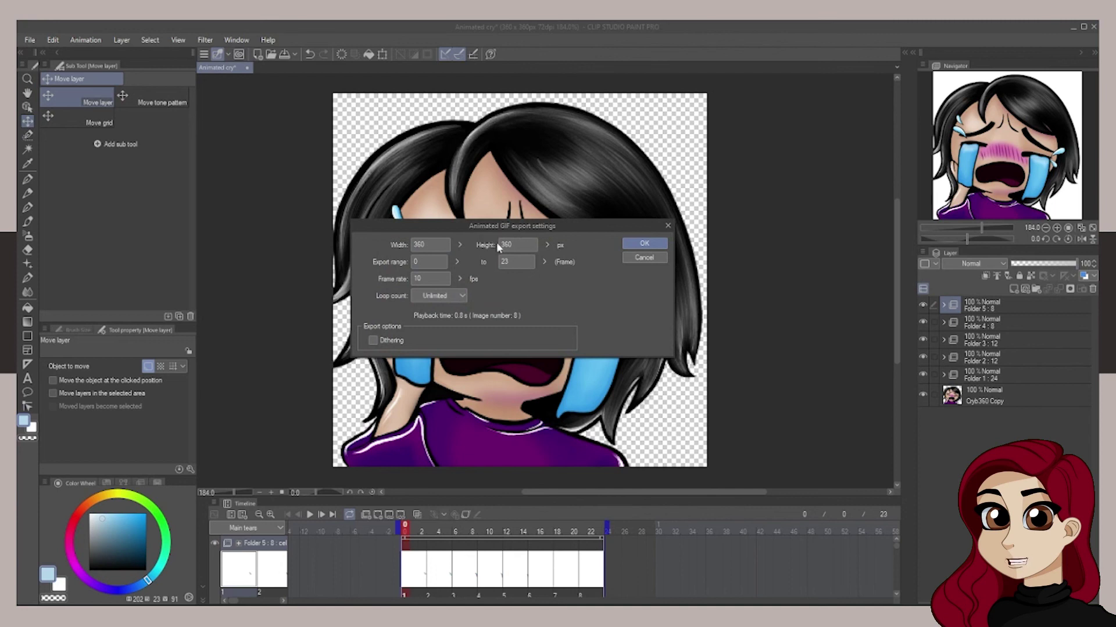
pyautogui.press('Return')
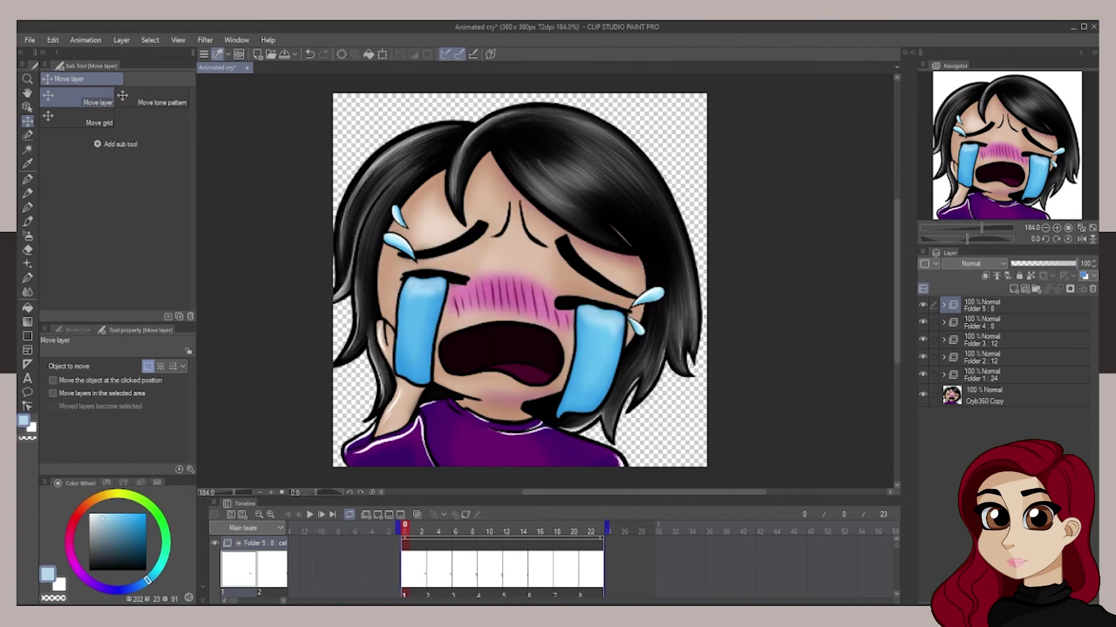
# - Bring up the exported Animated cry360.gif in Photos and maximize the window to watch it play
pyautogui.moveTo(18, 511); pyautogui.dragTo(534, 162)
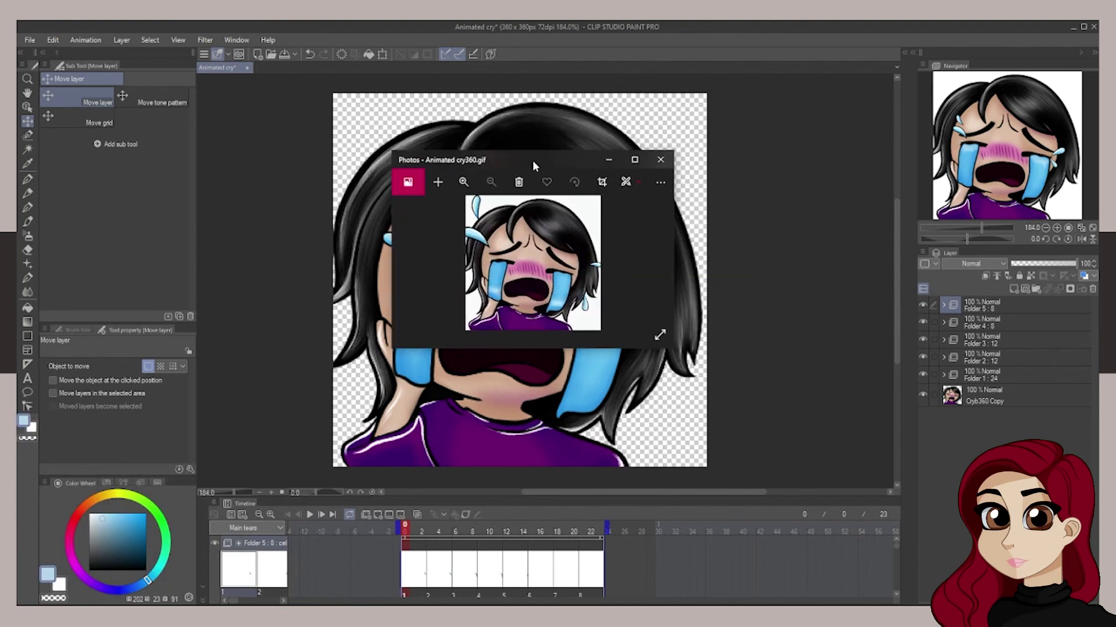
pyautogui.click(635, 160)
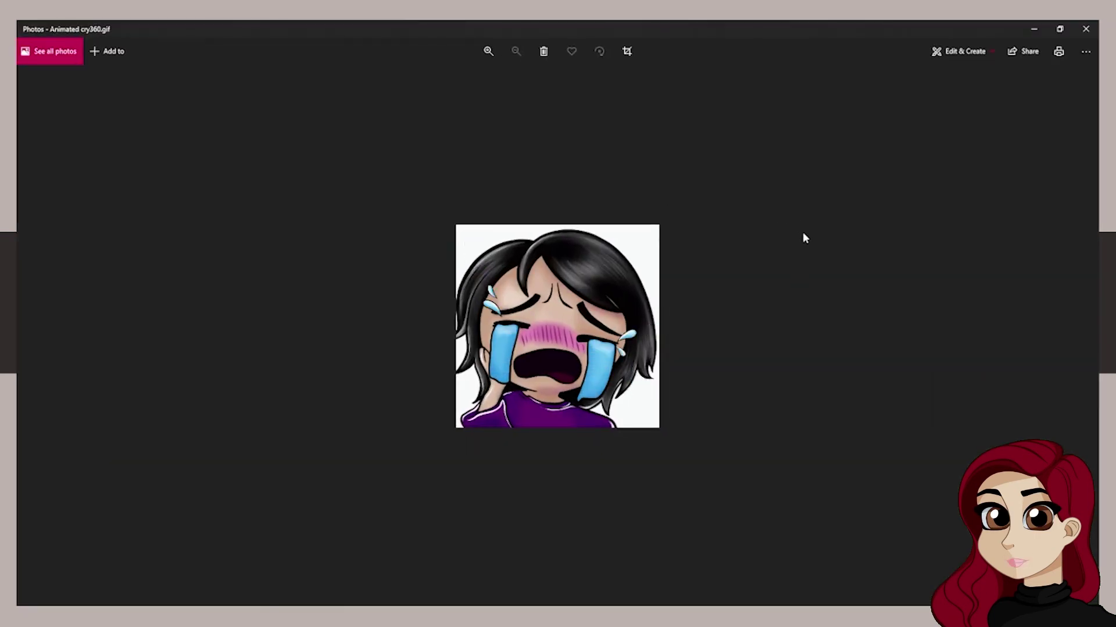